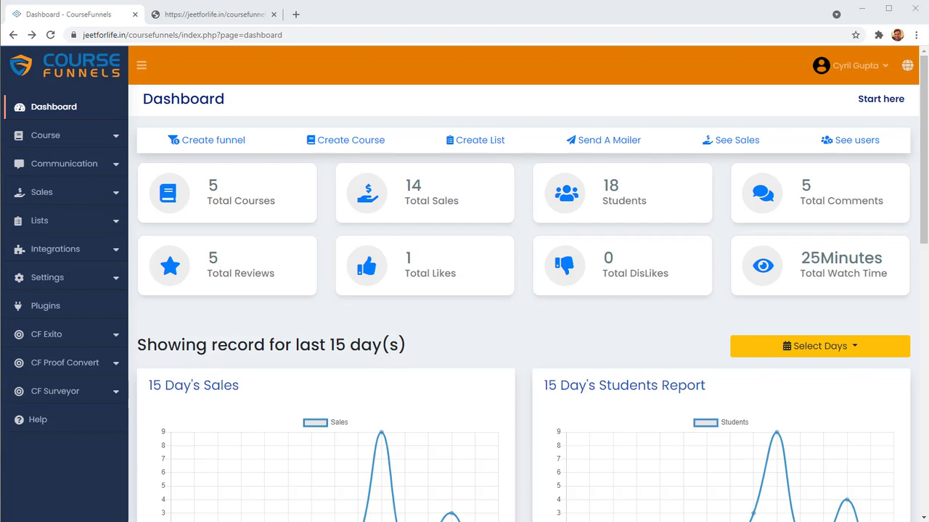
- Move the blank Notepad window clear and write "Course Creation Platform" and "Sales Platform" on separate lines
left_click_drag(704, 48, 296, 81)
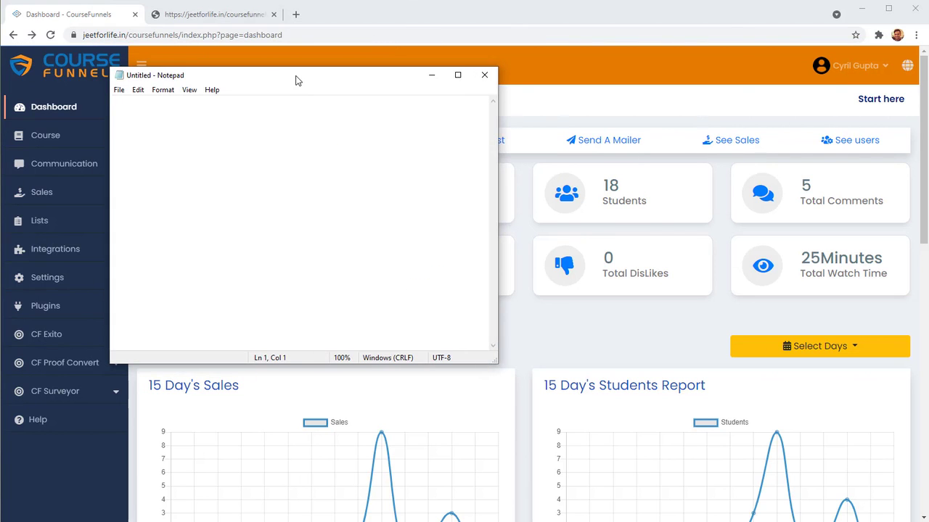
type("Course Cre")
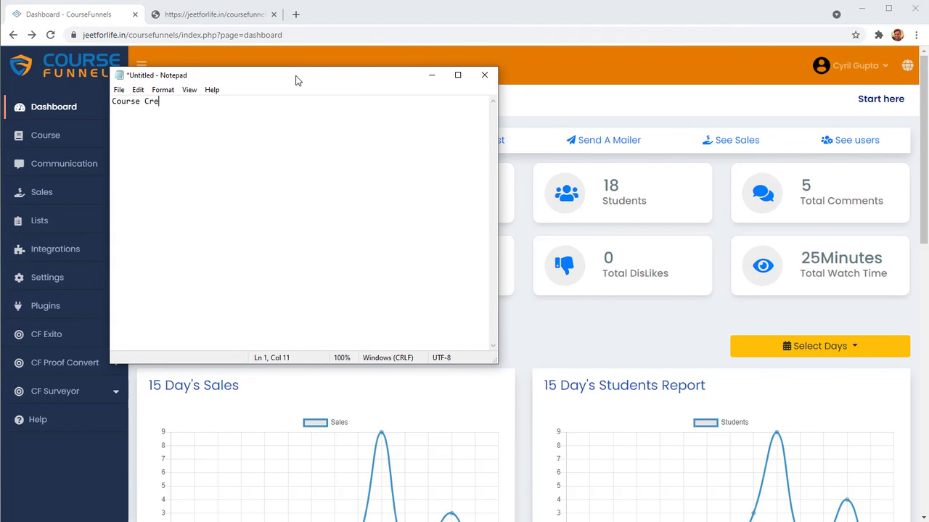
type("ation Plue")
key("BackSpace")
key("BackSpace")
key("BackSpace")
type("latform")
key("Return")
type("Sales Platform")
key("Return")
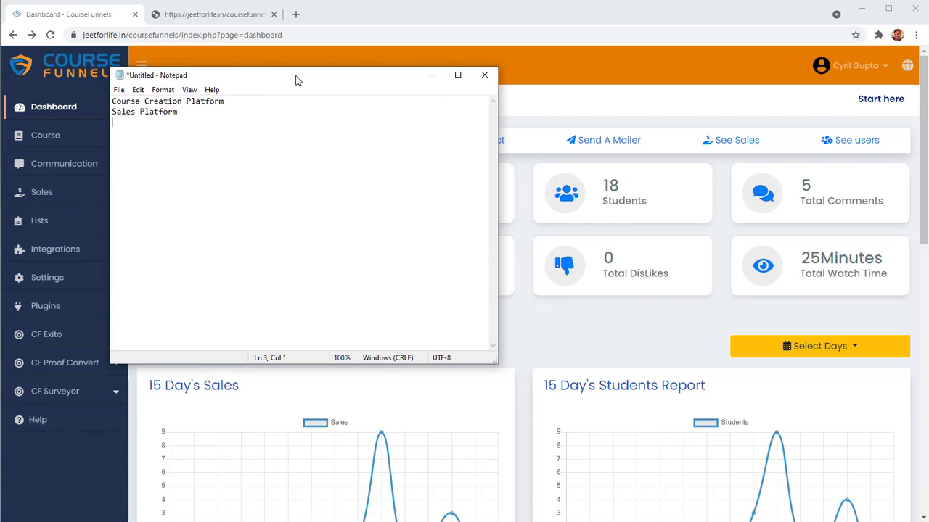
type("Sales Plat")
key("BackSpace")
key("BackSpace")
key("BackSpace")
key("BackSpace")
key("BackSpace")
key("BackSpace")
key("BackSpace")
key("BackSpace")
key("BackSpace")
key("BackSpace")
type("ema")
key("BackSpace")
key("BackSpace")
key("BackSpace")
type("mm")
key("BackSpace")
key("BackSpace")
- Add "Membership" as the third line of the note and minimize Notepad
type("Membership")
left_click(431, 74)
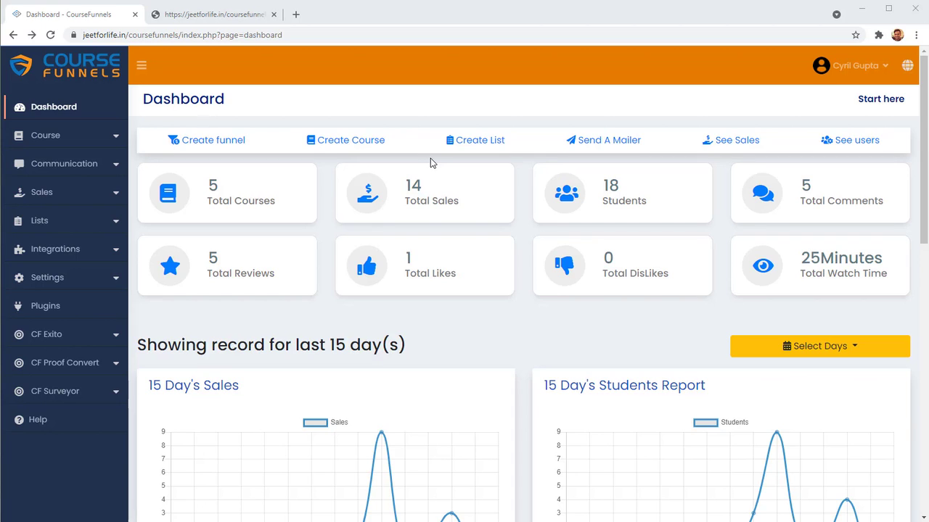
- Look at the list of available interface languages and close it
left_click(906, 66)
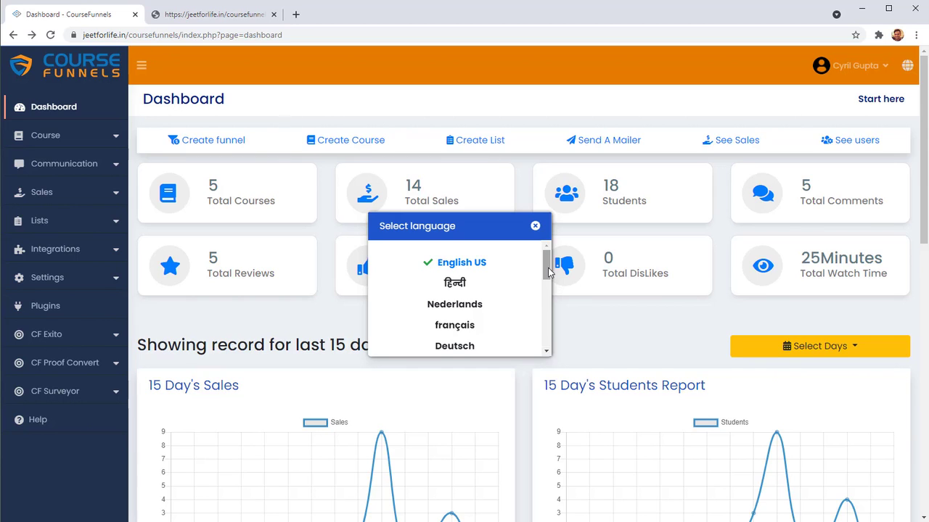
left_click_drag(547, 274, 545, 264)
left_click(540, 228)
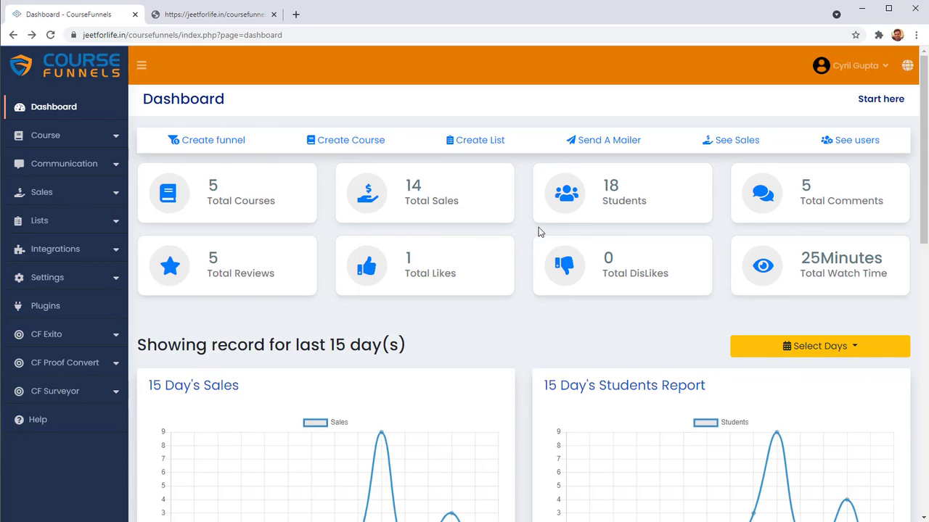
- Switch the interface language to Hindi and back to English US
left_click(907, 66)
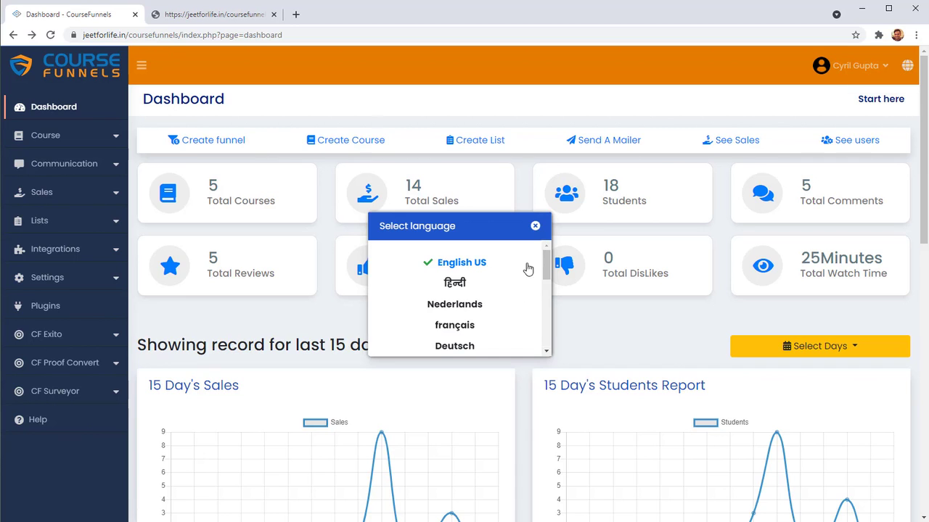
mouse_move(545, 265)
left_mouse_down()
mouse_move(533, 348)
mouse_move(553, 287)
mouse_move(548, 263)
left_mouse_up()
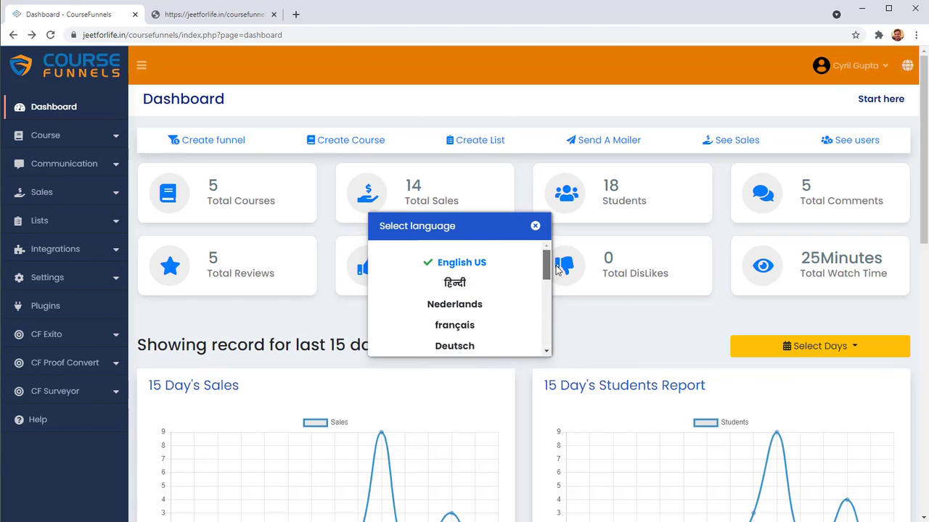
left_click(454, 284)
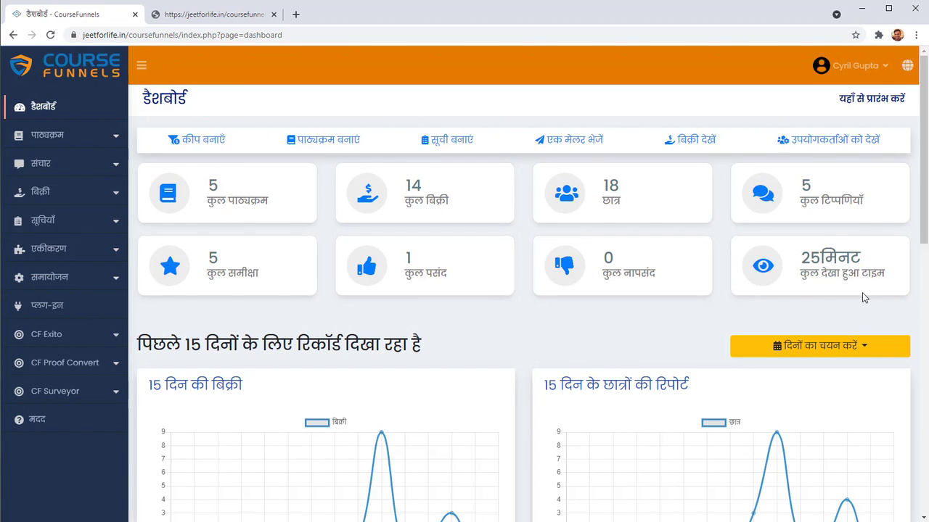
left_click(907, 66)
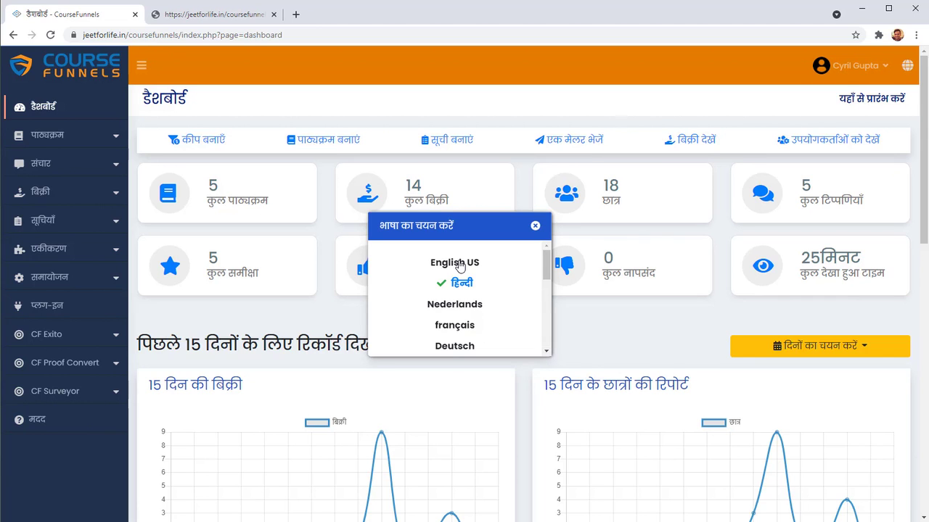
left_click(457, 262)
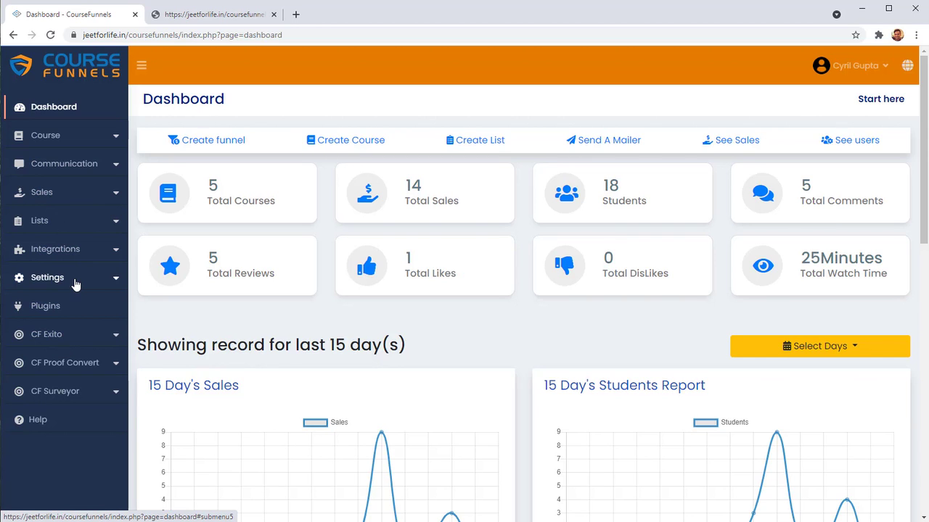
- Open the Zapier integration page
left_click(75, 254)
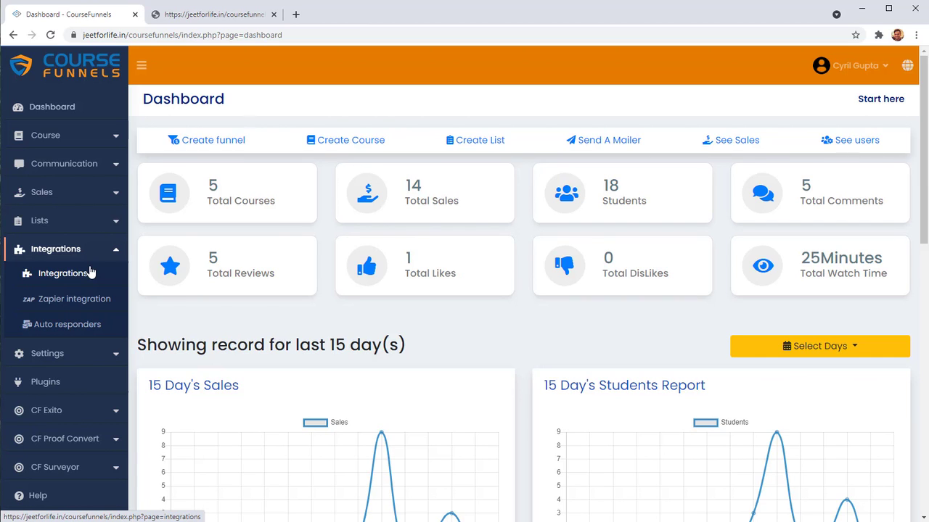
left_click(100, 310)
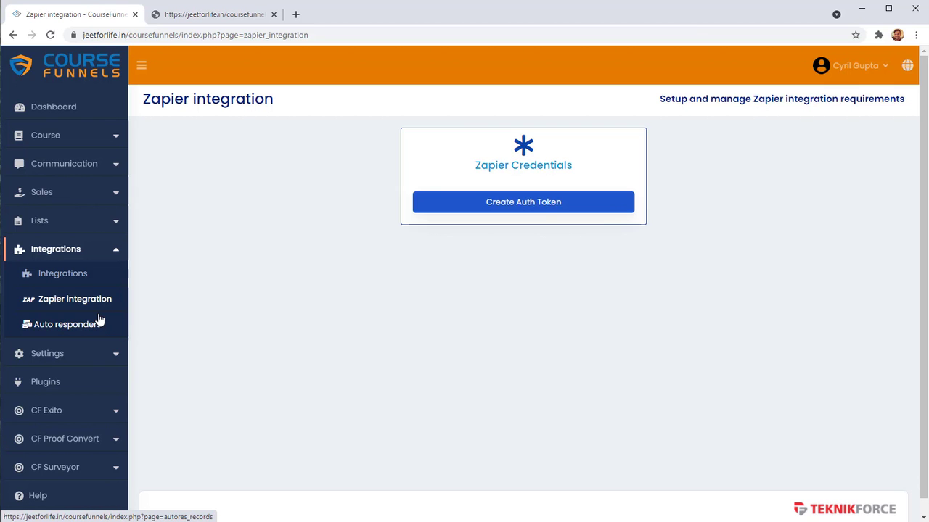
- Start a new autoresponder setup and look through all the email services offered for integration
left_click(108, 325)
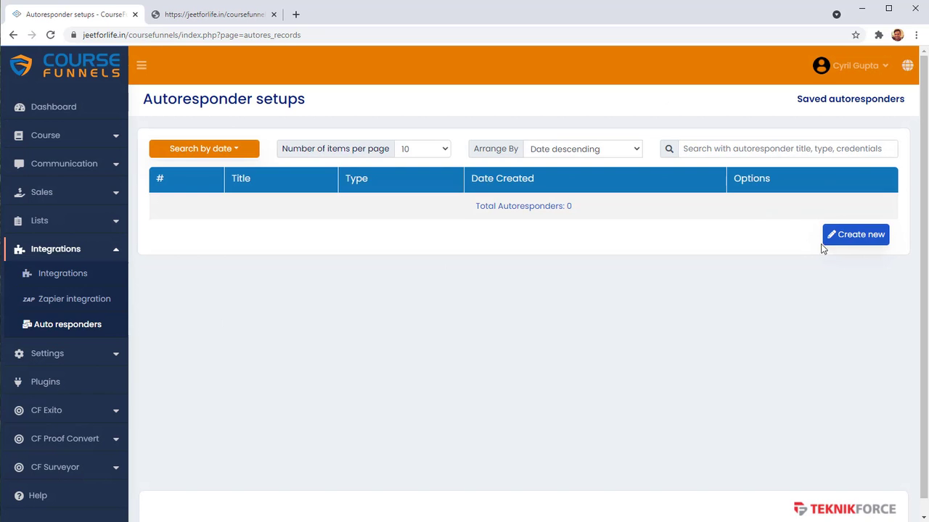
left_click(856, 235)
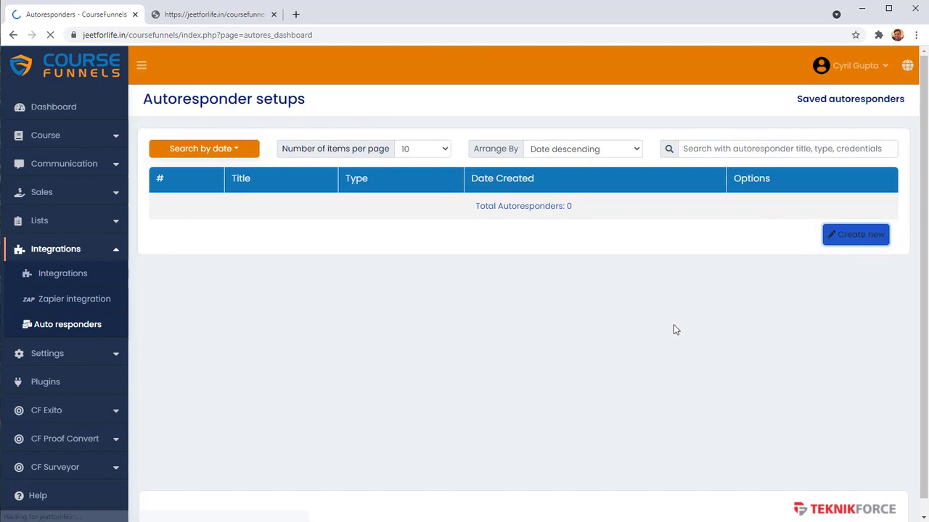
scroll(674, 330, "down", 5)
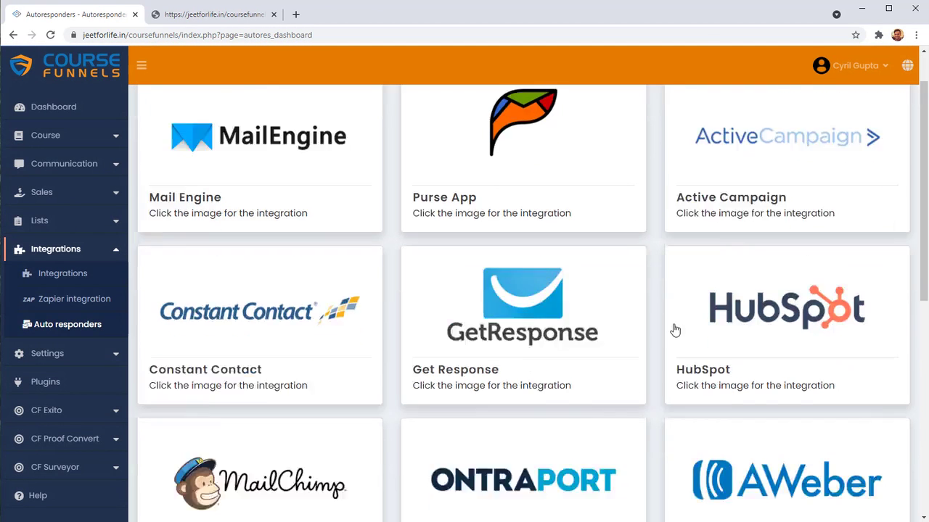
scroll(673, 330, "down", 2)
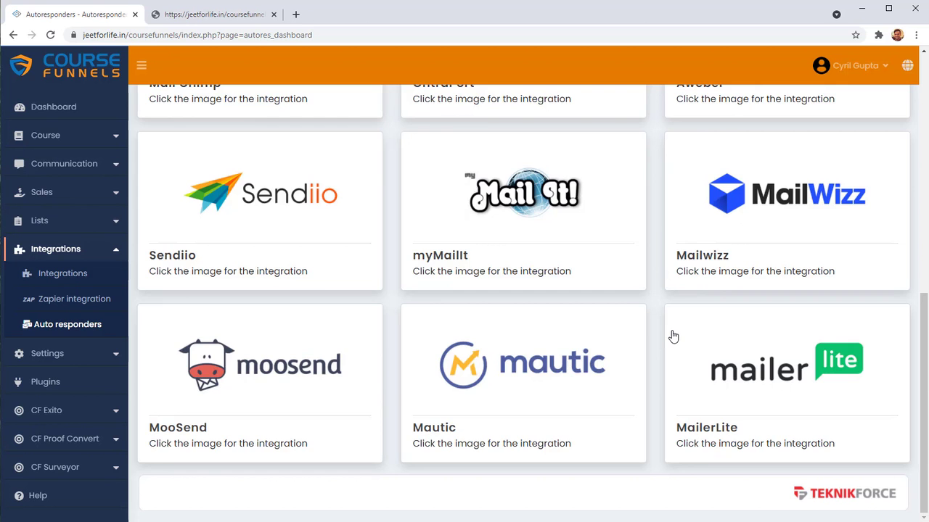
scroll(670, 335, "up", 5)
scroll(672, 339, "up", 2)
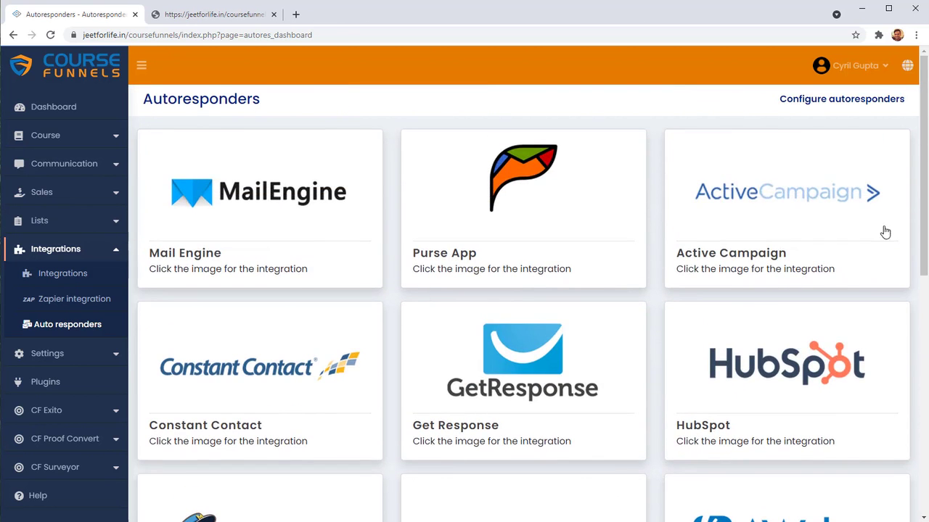
scroll(648, 312, "down", 3)
scroll(406, 322, "down", 4)
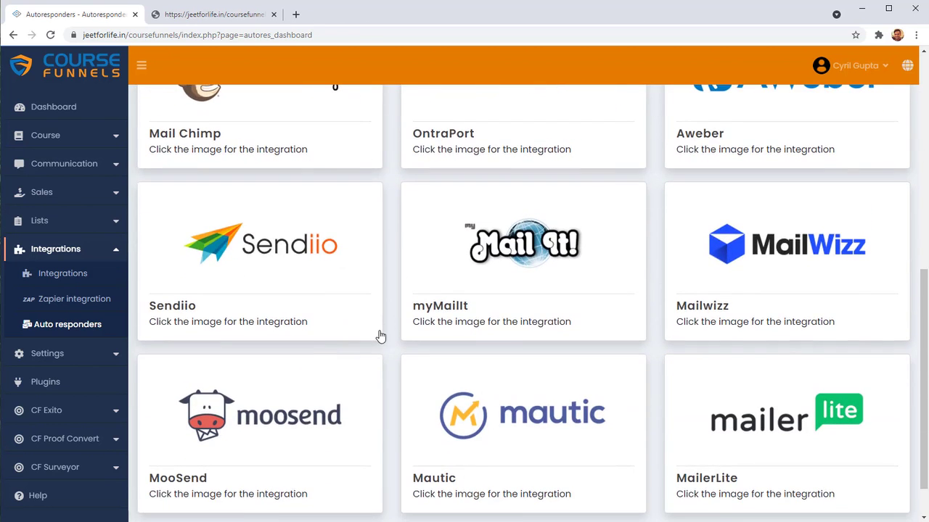
scroll(410, 339, "down", 1)
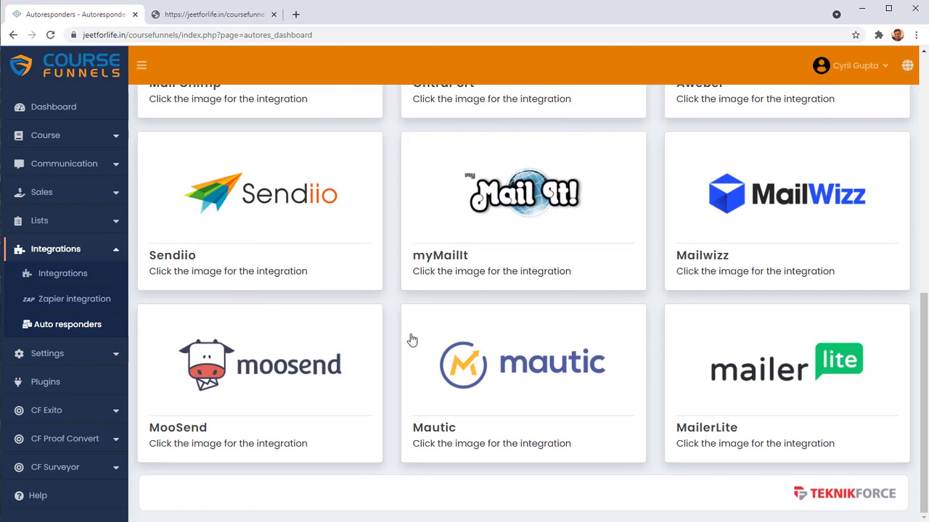
scroll(414, 327, "up", 2)
scroll(424, 319, "up", 2)
scroll(482, 352, "up", 2)
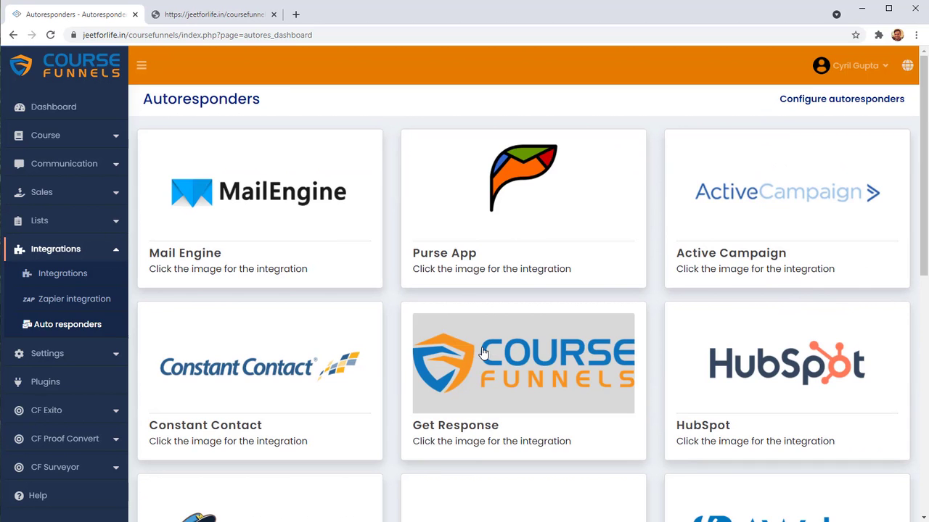
- Start a new entry on the general Integrations page and review the integration types on offer
left_click(45, 278)
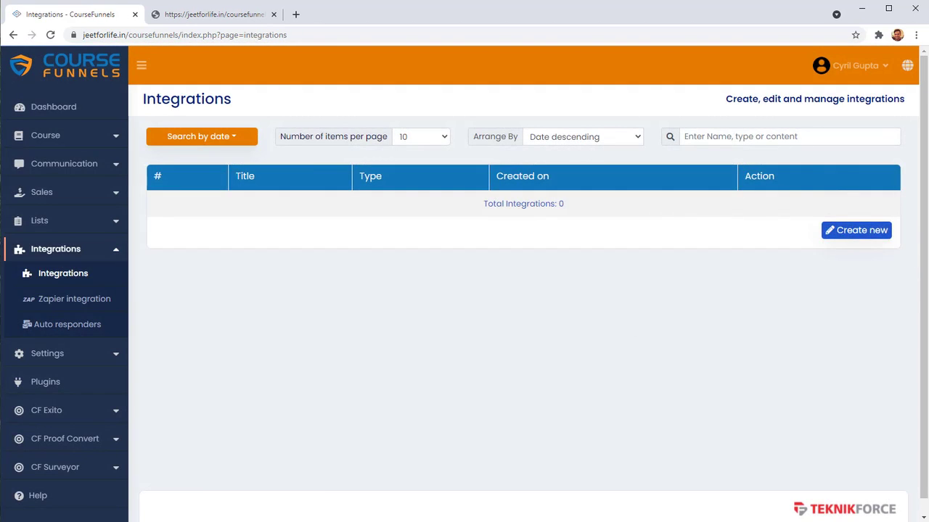
left_click(875, 230)
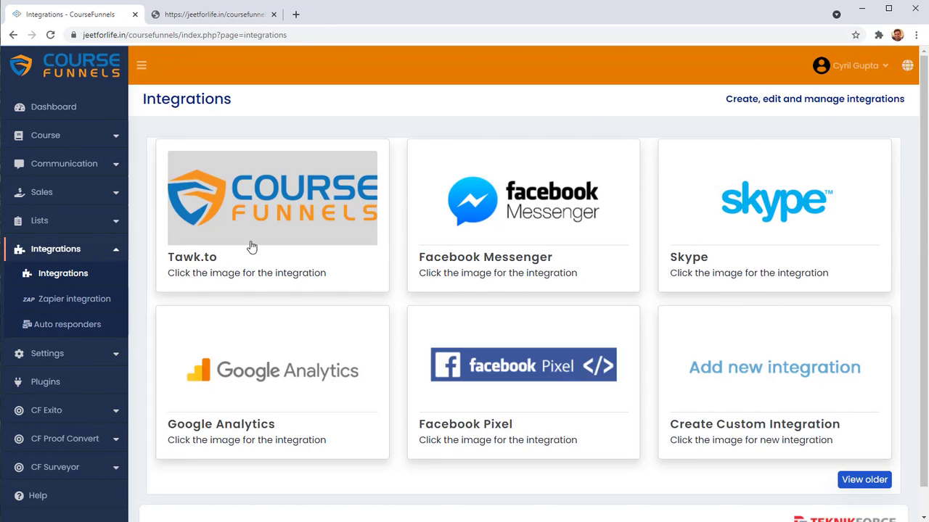
scroll(721, 312, "down", 1)
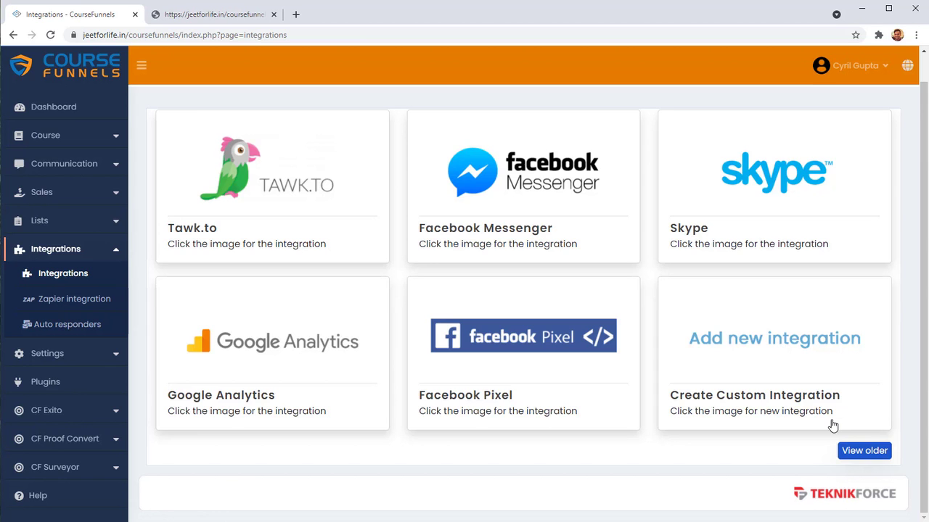
- Open the custom integration settings, inspect the title, script and position options, and close them without saving
left_click(786, 378)
left_click(399, 234)
left_click(418, 286)
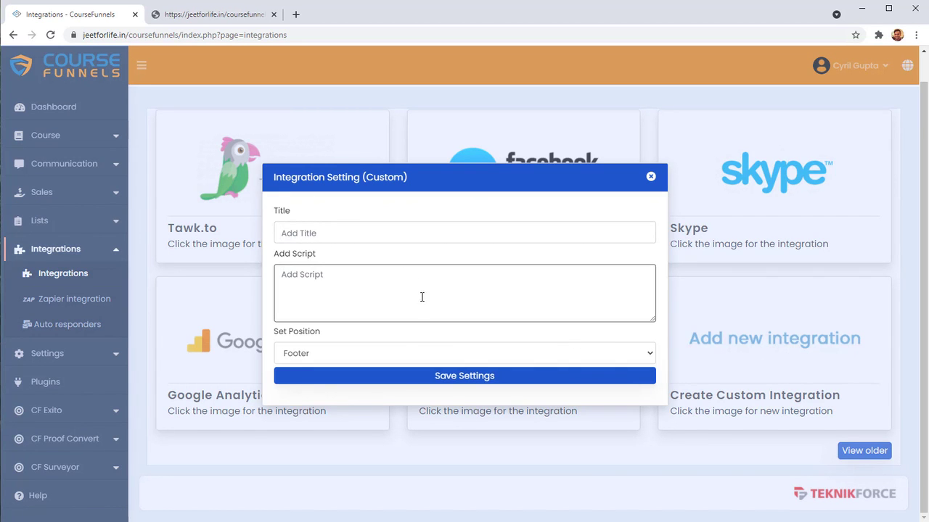
left_click(395, 354)
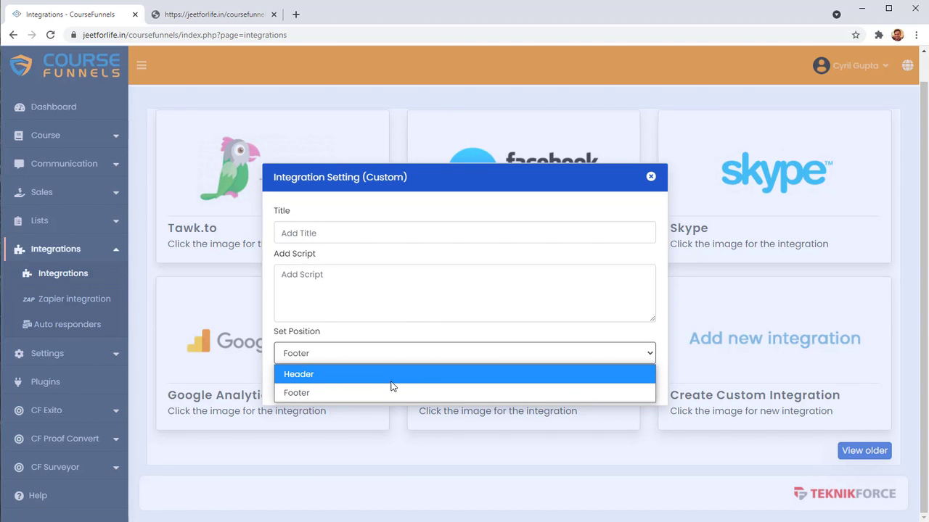
left_click(650, 177)
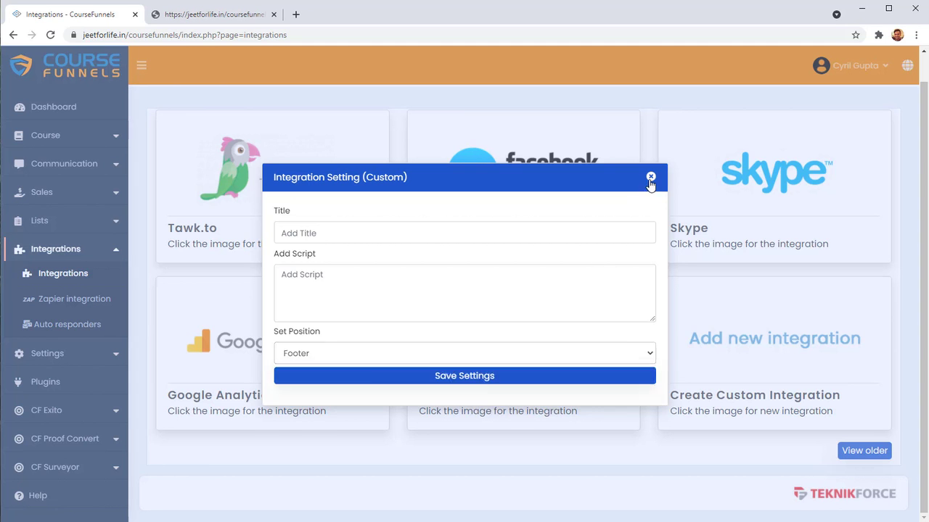
left_click(651, 177)
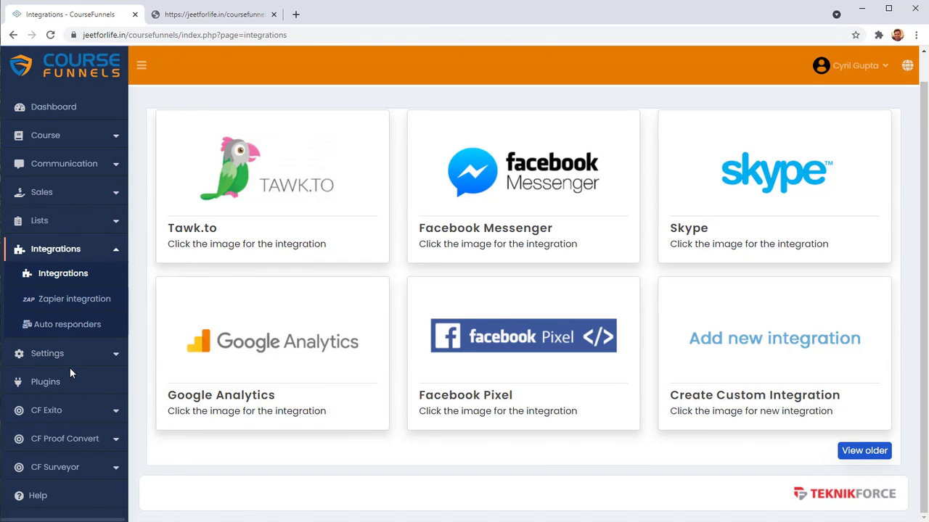
- Open the product sales list
left_click(52, 196)
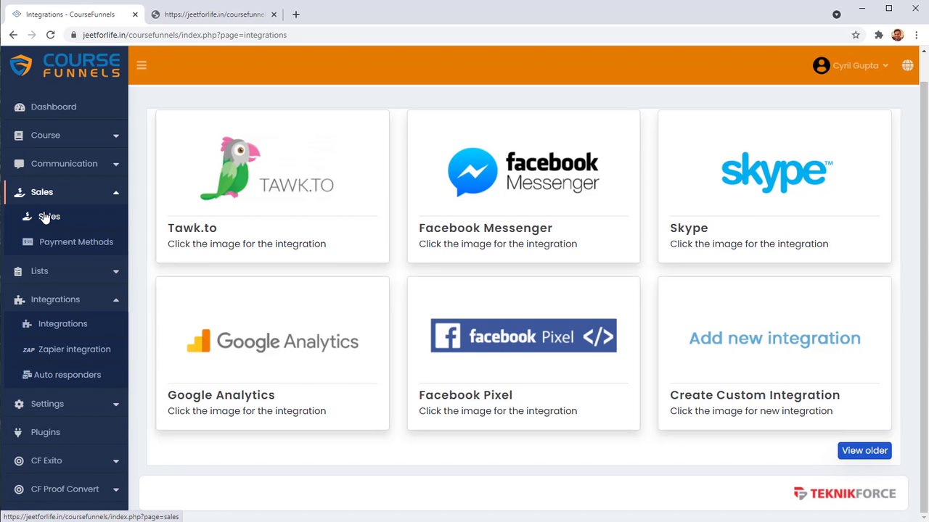
left_click(45, 217)
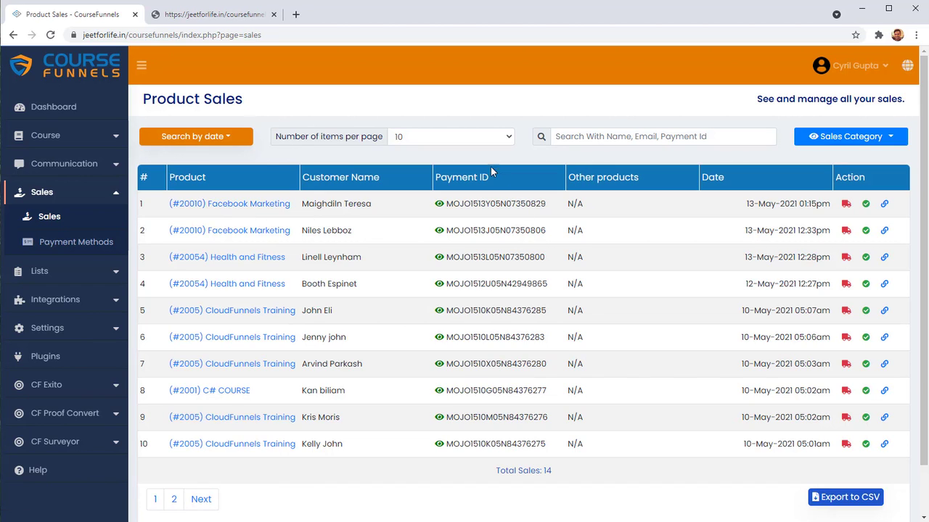
- Search the product sales for "je" and clear the search
left_click(576, 141)
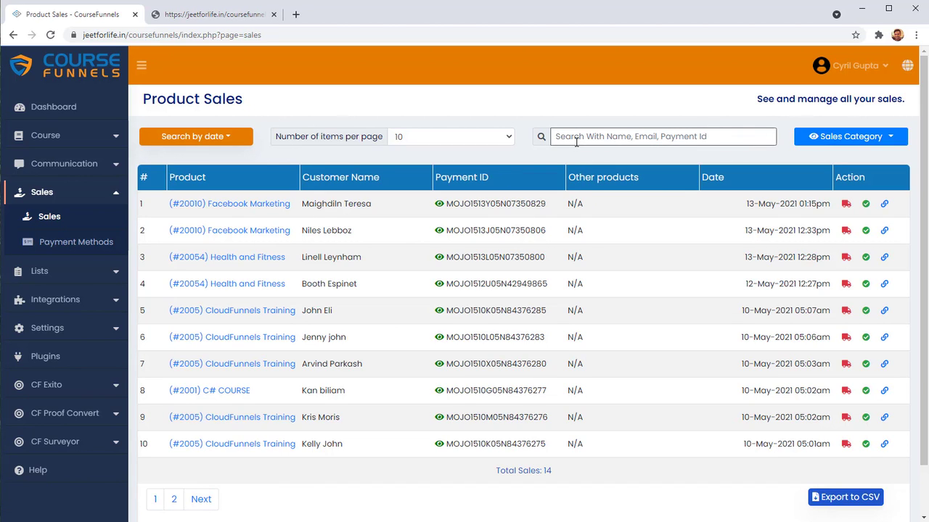
type("j")
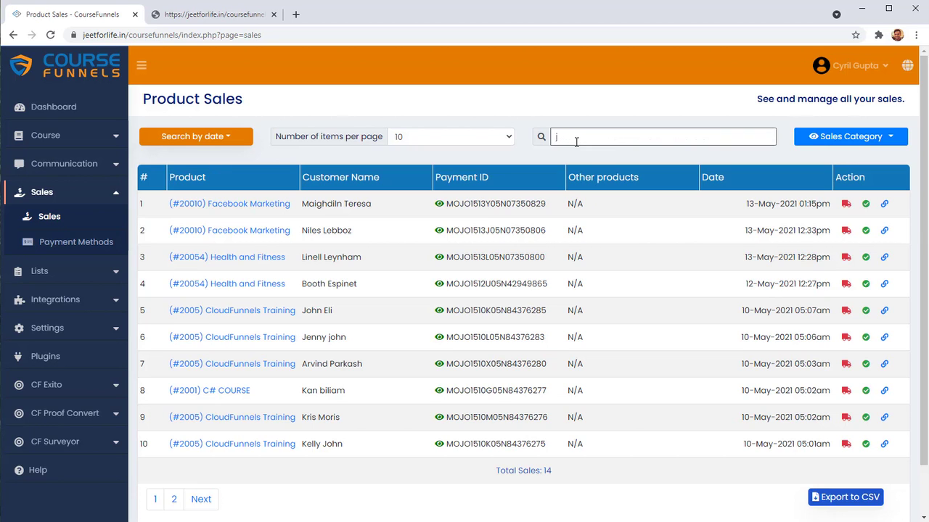
type("a")
key("BackSpace")
type("e")
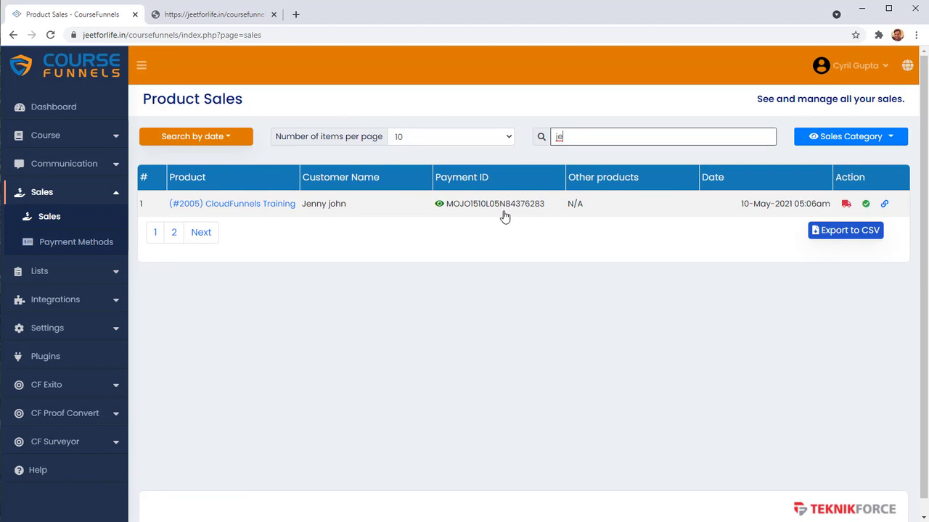
key("BackSpace")
key("BackSpace")
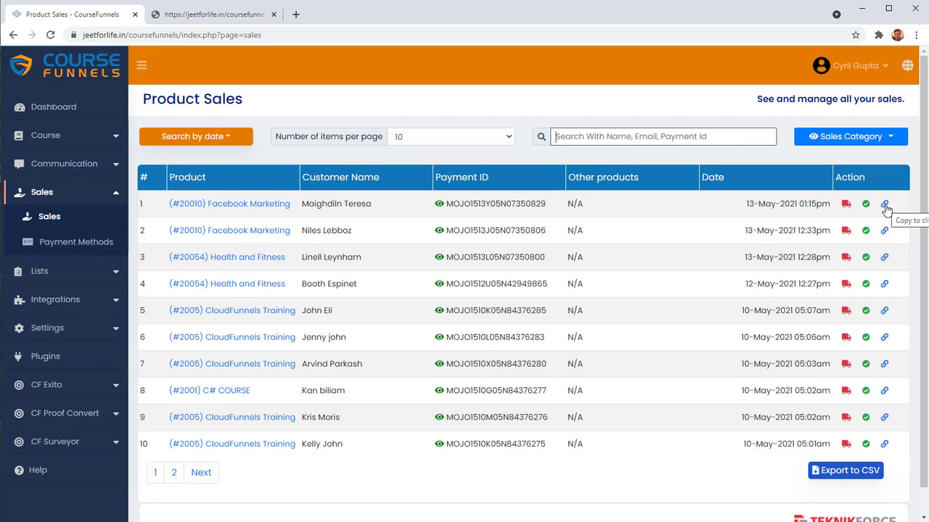
- View the payment details of the first Facebook Marketing sale in the list
left_click(439, 205)
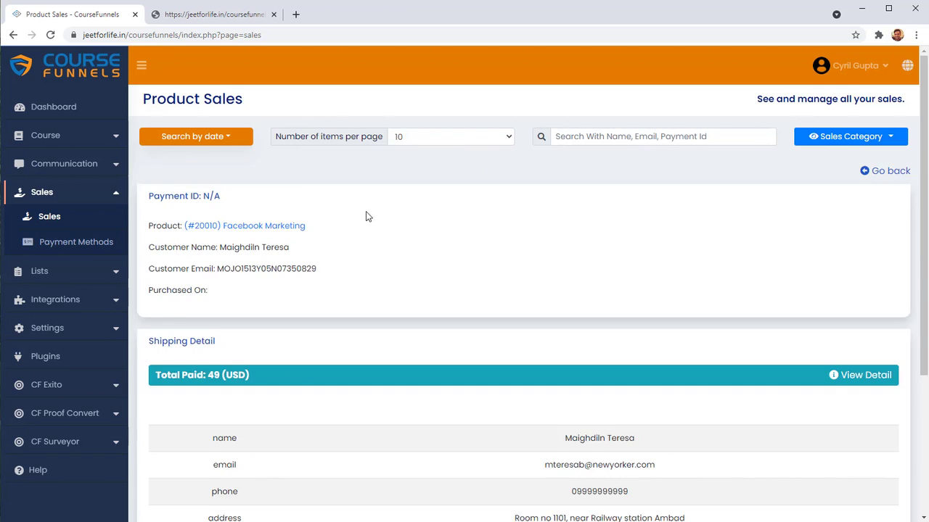
- Look through the sale's payment and shipping details, and return to the previously opened page
scroll(484, 268, "down", 3)
scroll(485, 277, "up", 3)
right_click(452, 228)
left_click(482, 234)
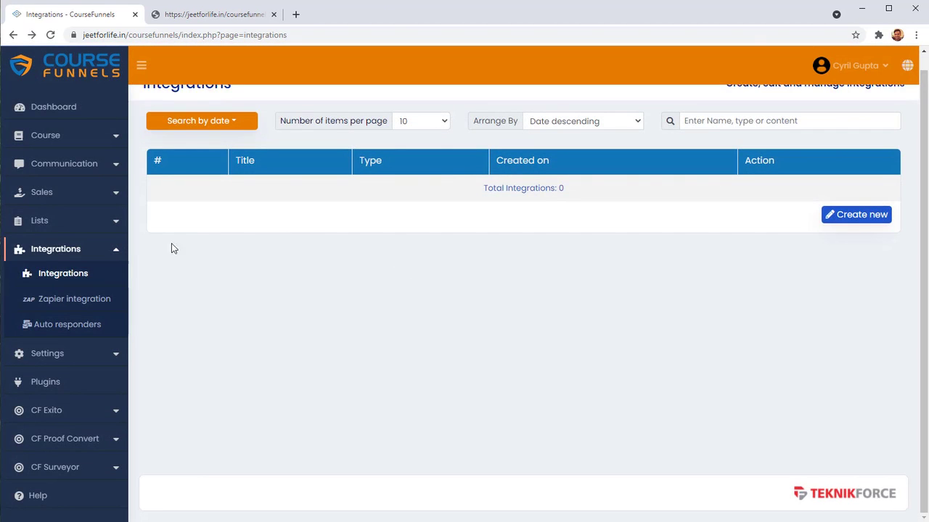
- Open the payment methods and examine the providers available for creating a new one
left_click(71, 194)
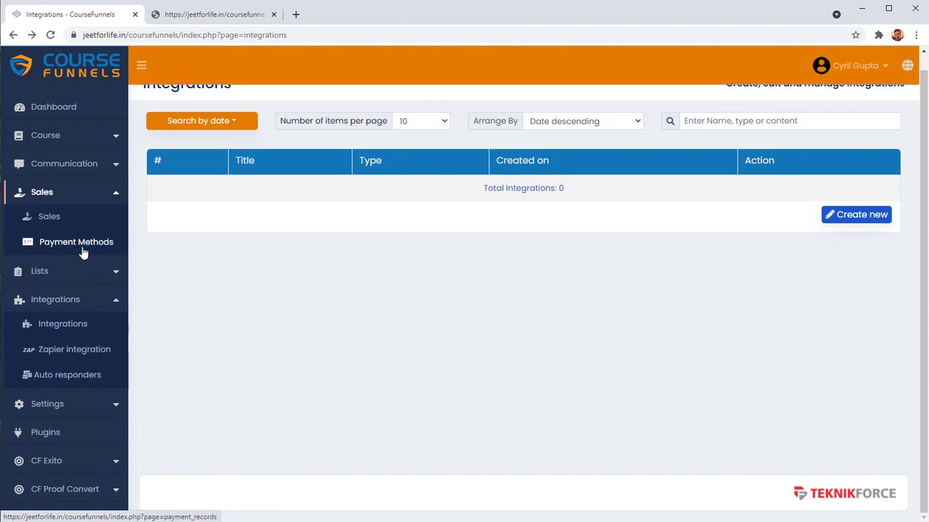
left_click(82, 246)
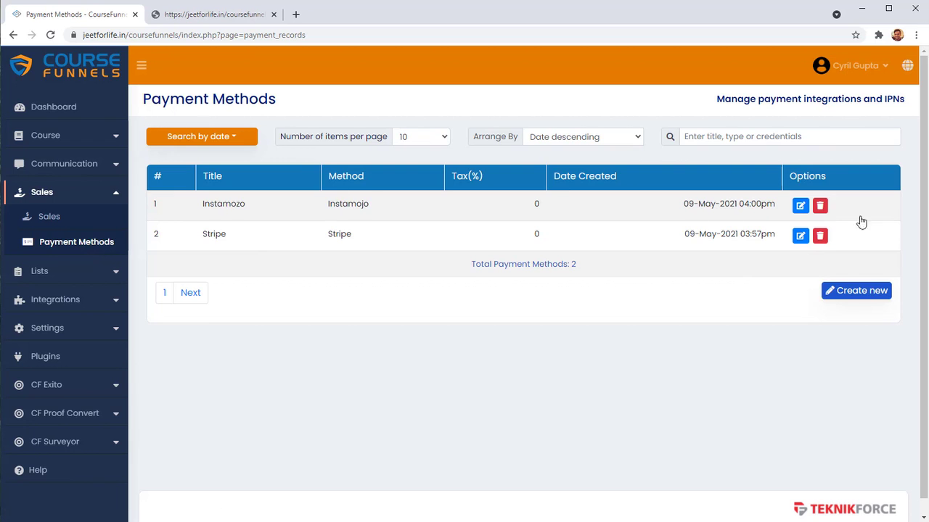
left_click(857, 292)
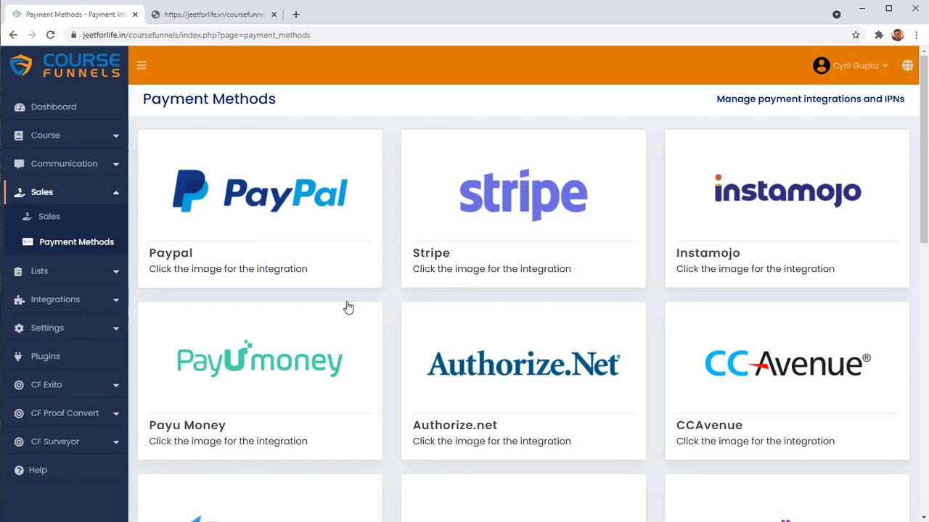
scroll(600, 388, "down", 2)
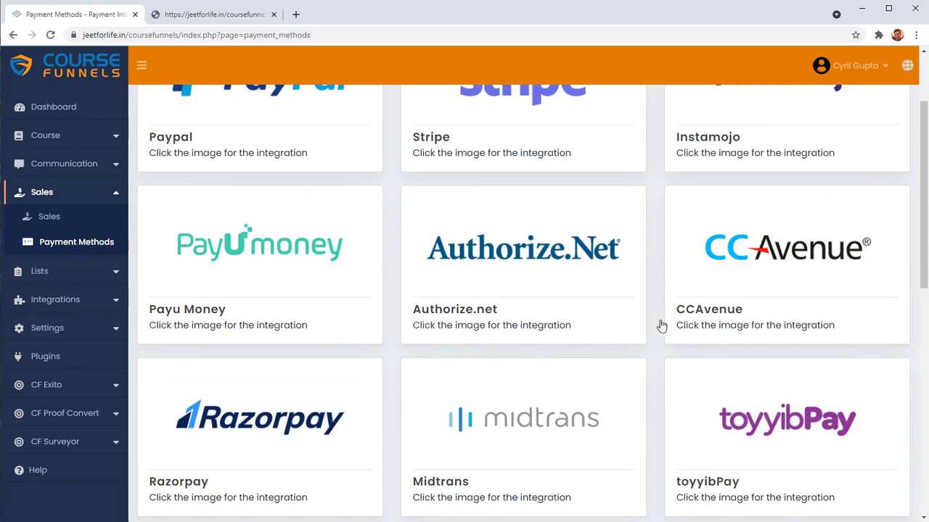
scroll(563, 377, "down", 3)
scroll(538, 380, "down", 2)
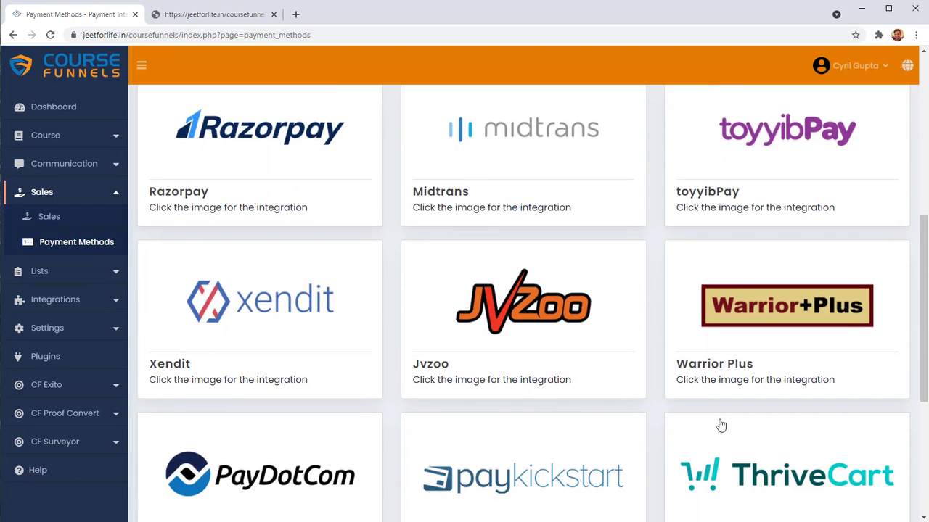
scroll(827, 343, "down", 3)
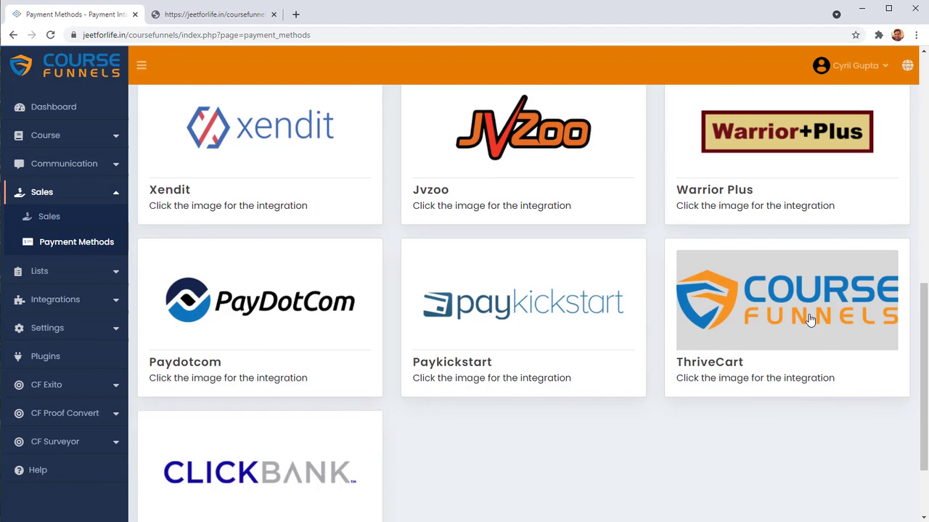
scroll(863, 424, "up", 8)
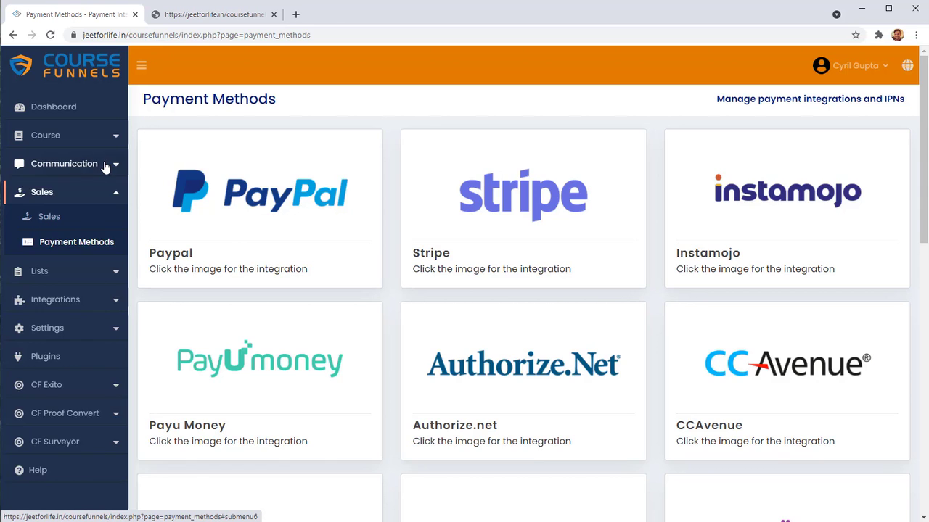
- Open the student comments management page under Communication
left_click(106, 166)
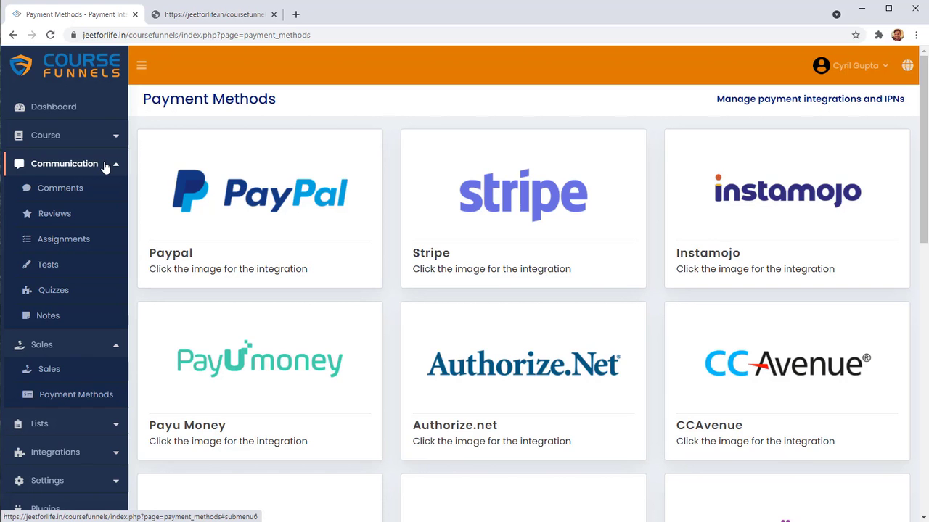
left_click(77, 187)
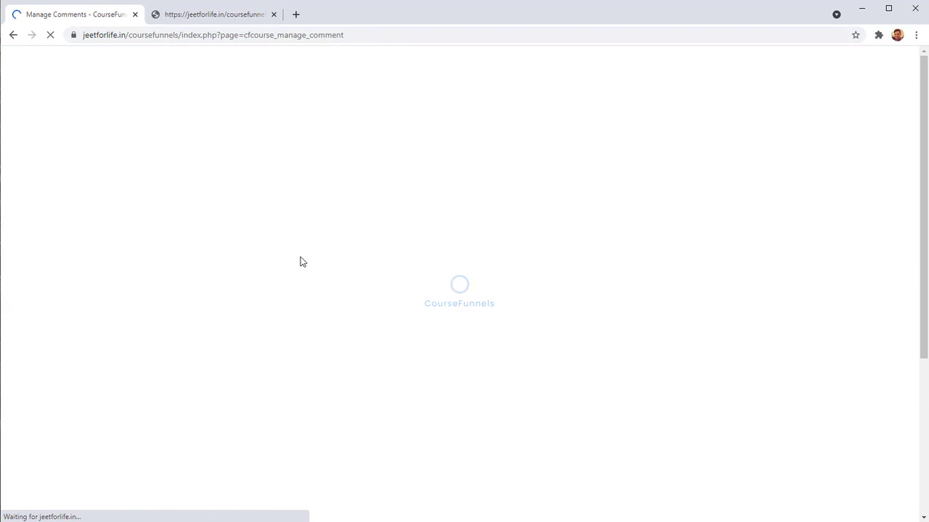
scroll(531, 352, "up", 2)
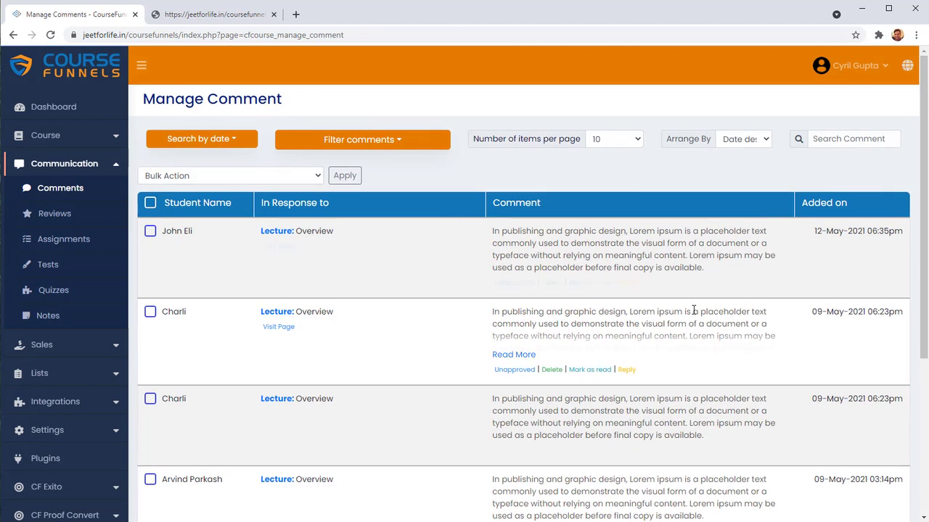
- Browse the course reviews and select the Health and Fitness review
left_click(59, 217)
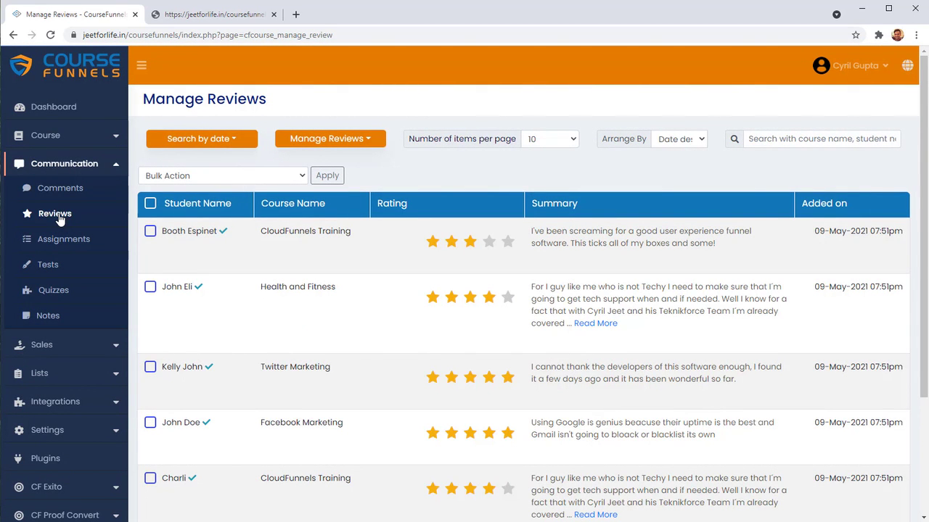
scroll(455, 405, "down", 5)
scroll(454, 404, "up", 5)
left_click(151, 289)
- View the assignment, test, quiz and notes pages of the Communication section in turn
left_click(62, 245)
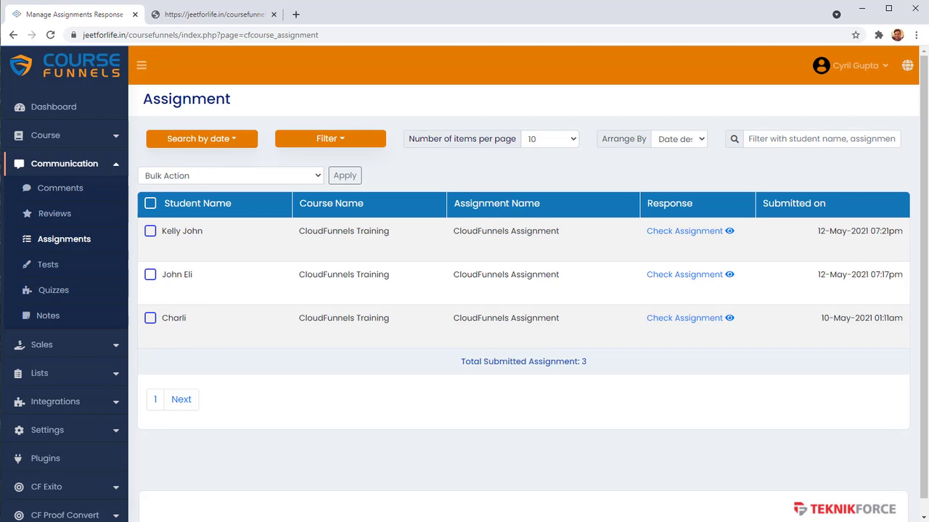
left_click(37, 265)
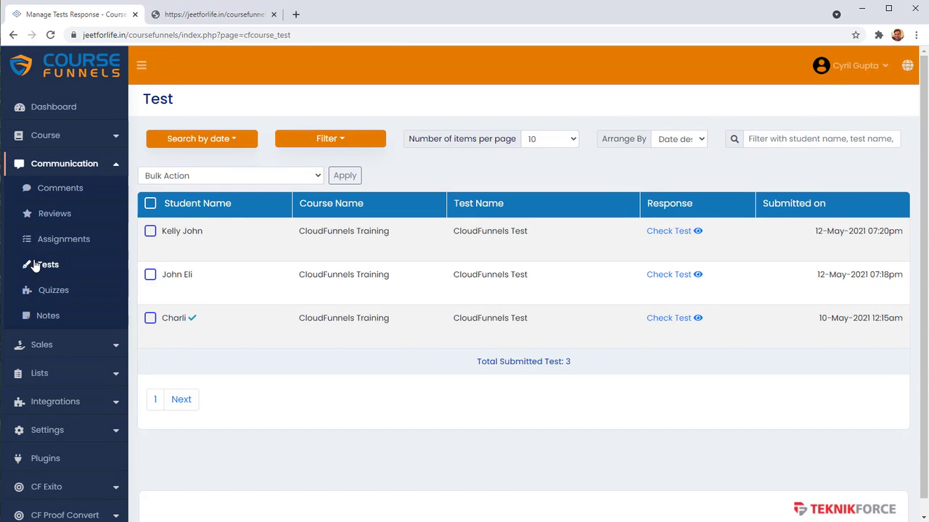
left_click(46, 290)
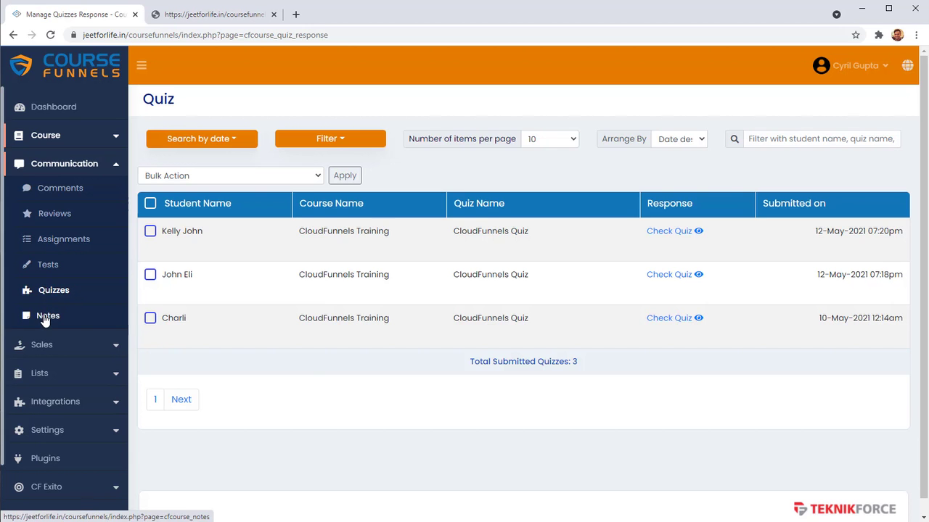
left_click(44, 320)
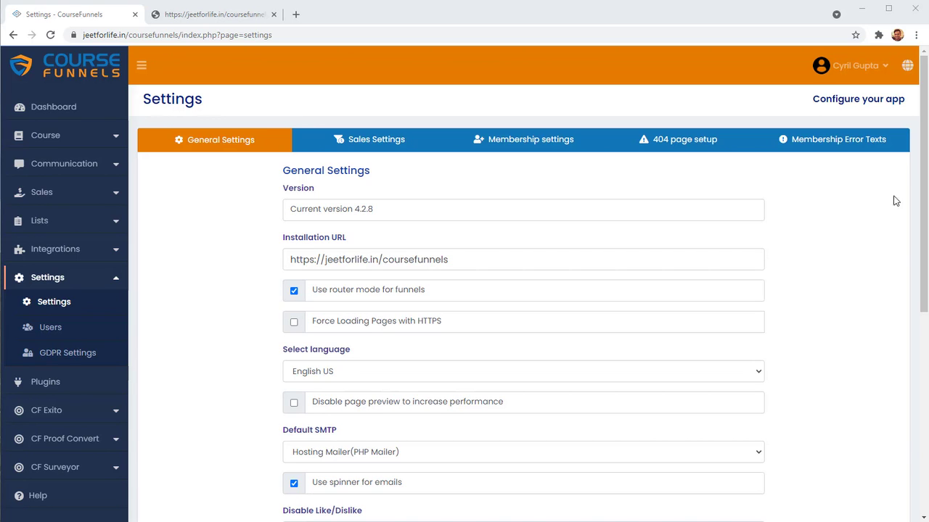
- Inspect the installation URL in the general settings, highlighting its domain and its coursefunnels folder
left_click(37, 311)
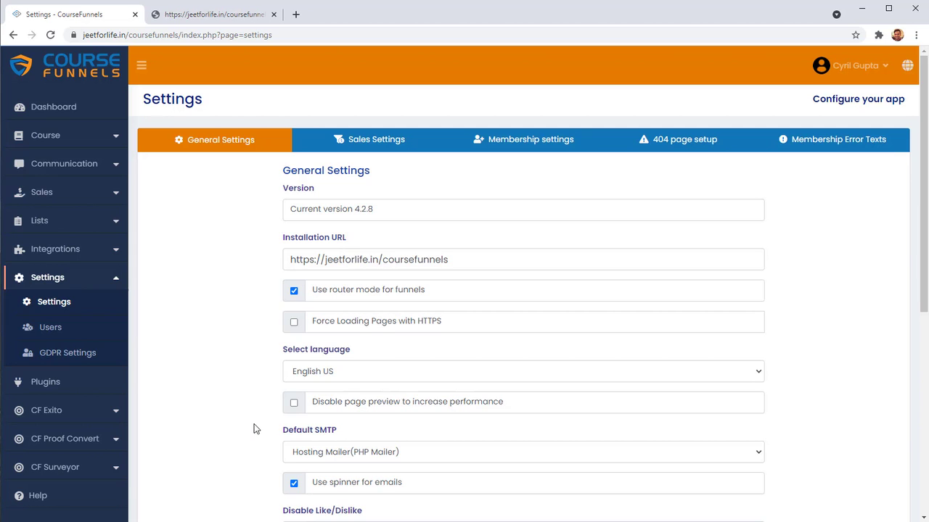
left_click_drag(320, 263, 381, 263)
left_click(363, 260)
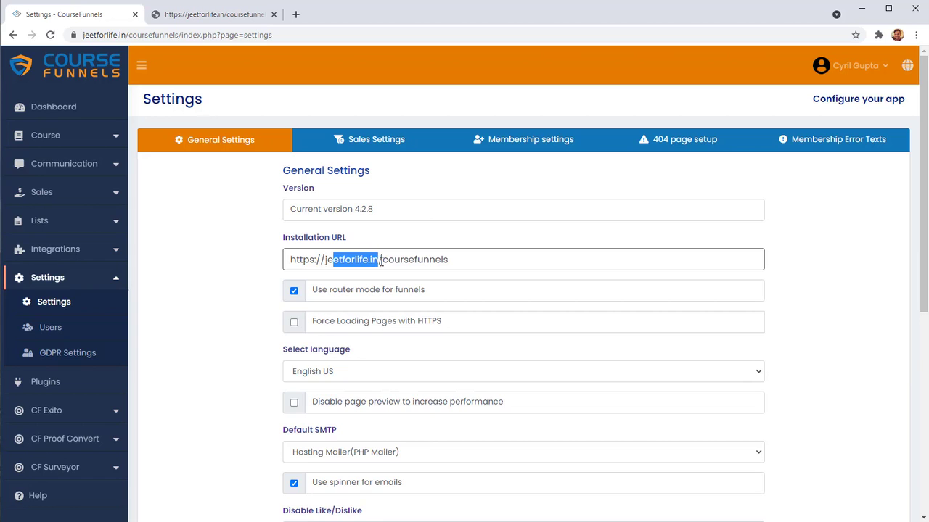
double_click(418, 261)
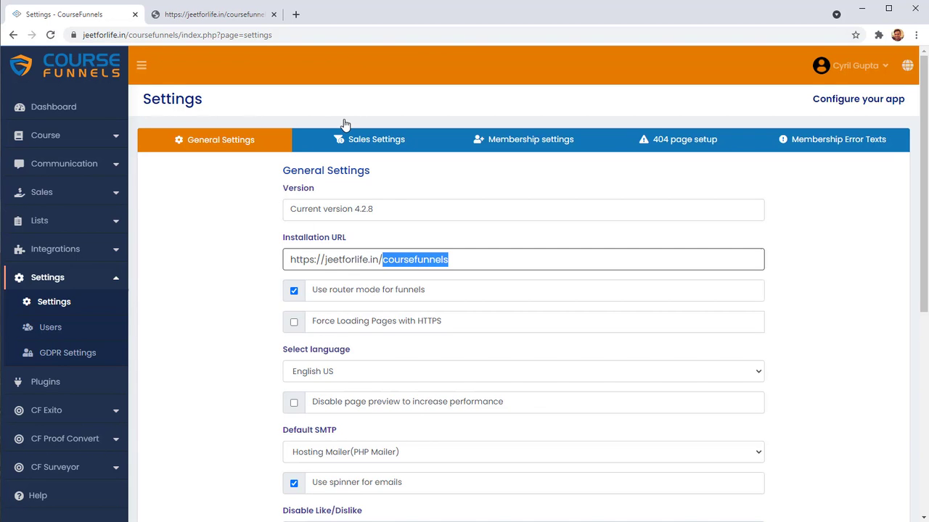
- Examine the page preview, default SMTP and email spinner options in the general settings without changing them
scroll(259, 222, "down", 2)
mouse_move(364, 147)
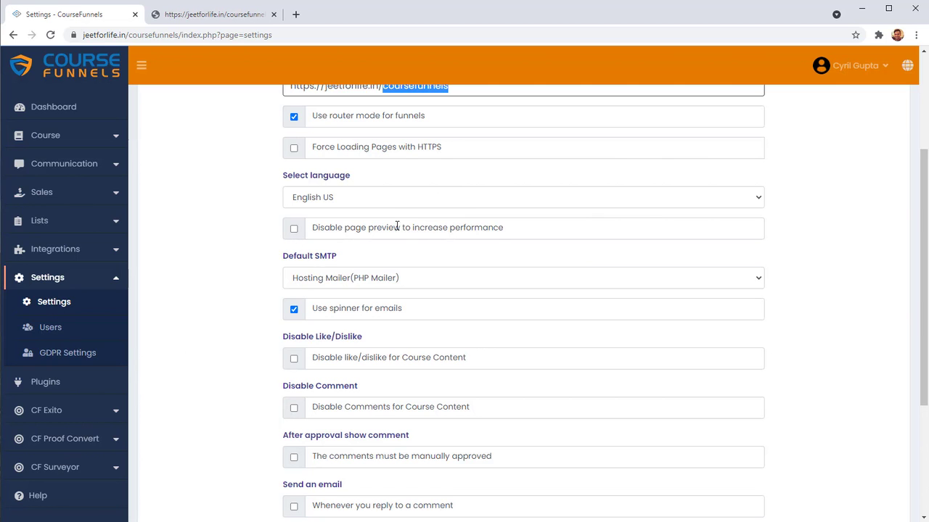
left_click_drag(395, 228, 489, 228)
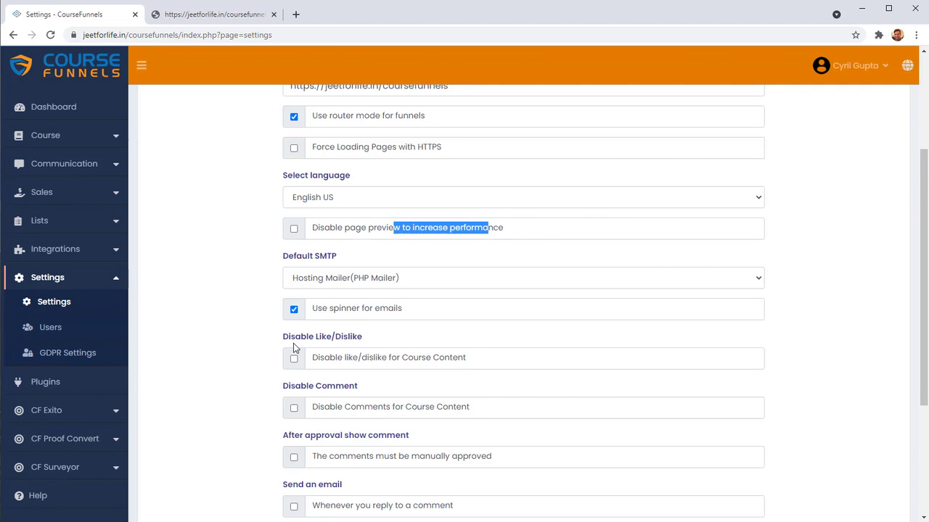
scroll(304, 320, "down", 1)
left_click(329, 222)
left_click(331, 223)
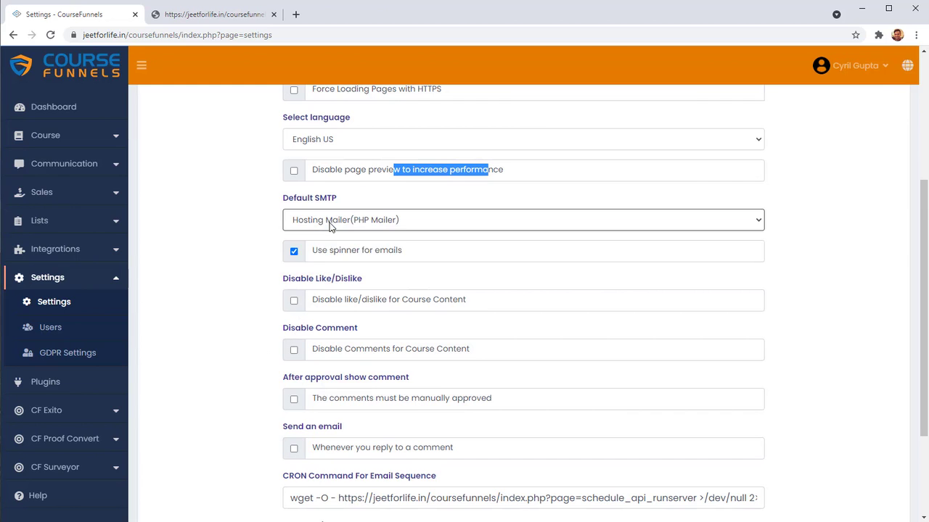
left_click_drag(311, 250, 400, 253)
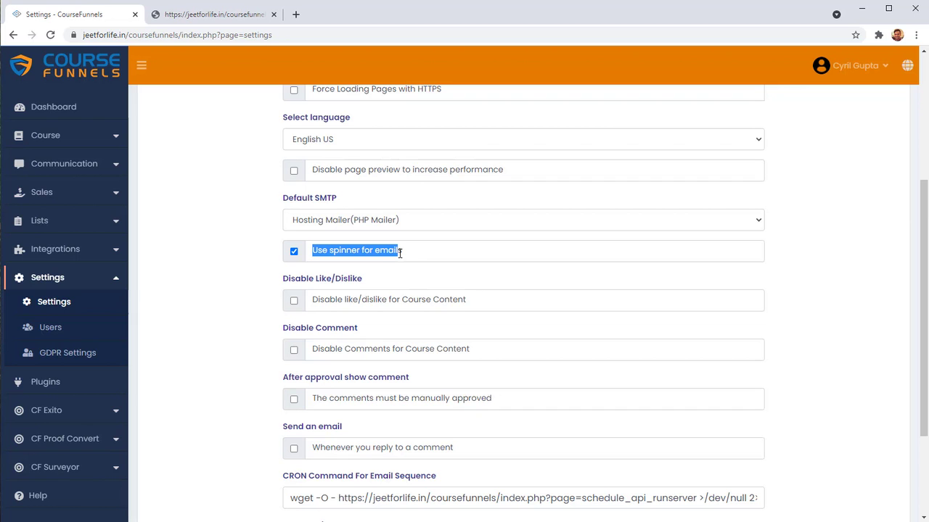
- Examine the like/dislike, comment, manual approval and reply email options in the general settings
scroll(395, 319, "down", 1)
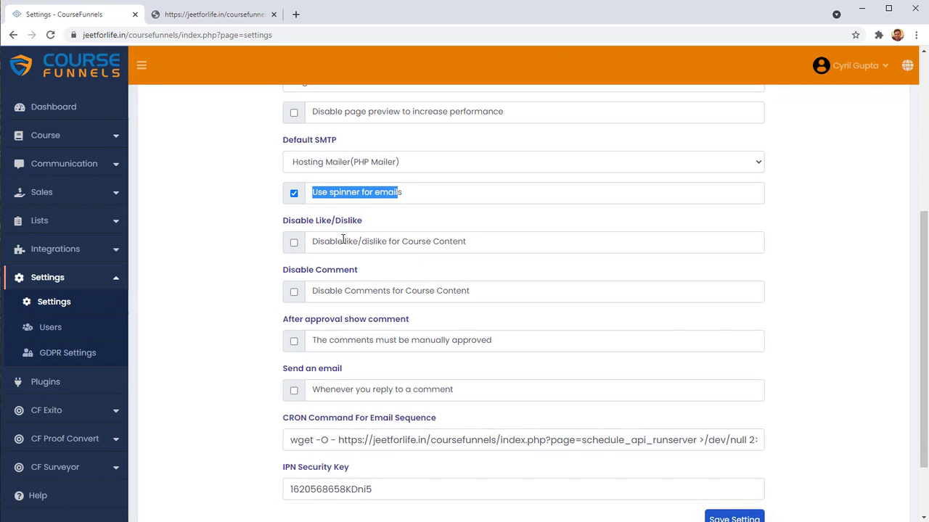
left_click_drag(342, 242, 431, 241)
left_click_drag(329, 290, 412, 291)
scroll(327, 292, "down", 2)
left_click_drag(327, 257, 449, 262)
left_click_drag(330, 306, 439, 308)
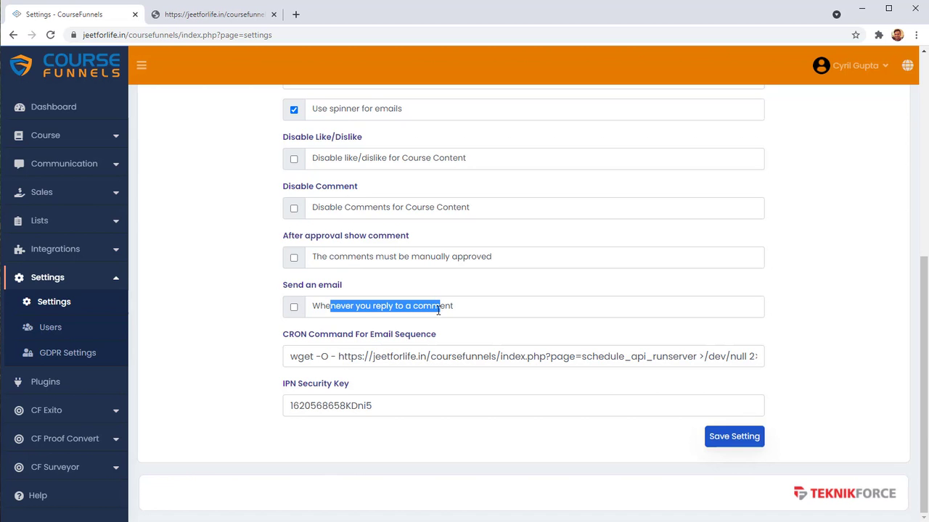
scroll(309, 395, "up", 1)
scroll(309, 395, "up", 5)
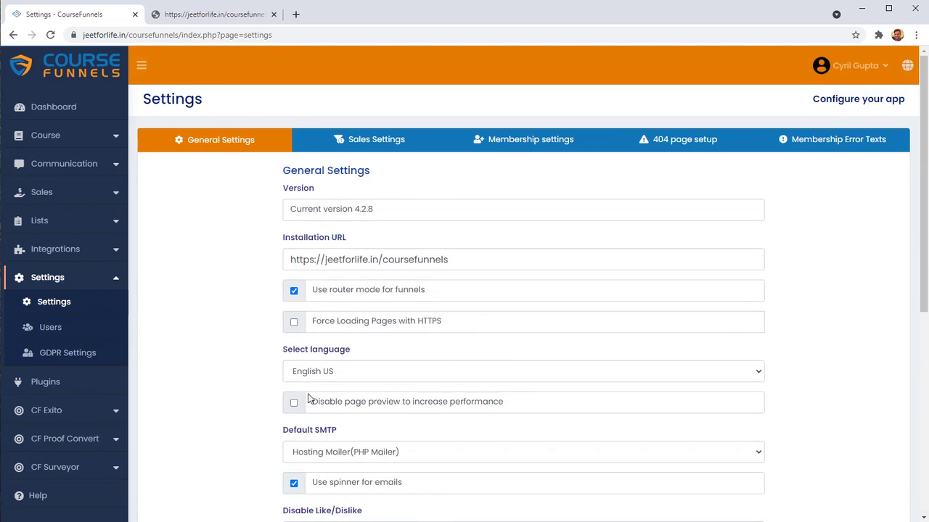
- Open the sales settings and inspect the courses selectable for sales notifications, leaving the selection as it is
left_click(346, 140)
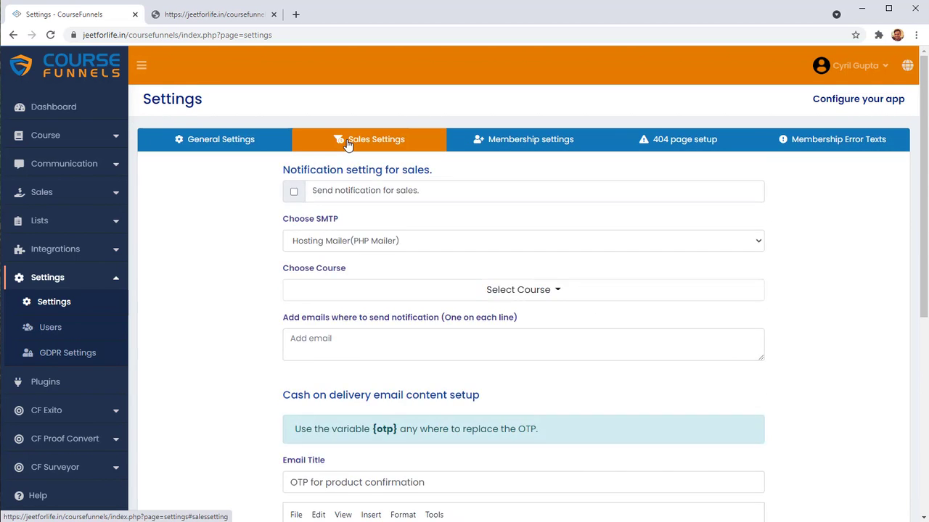
scroll(368, 174, "down", 1)
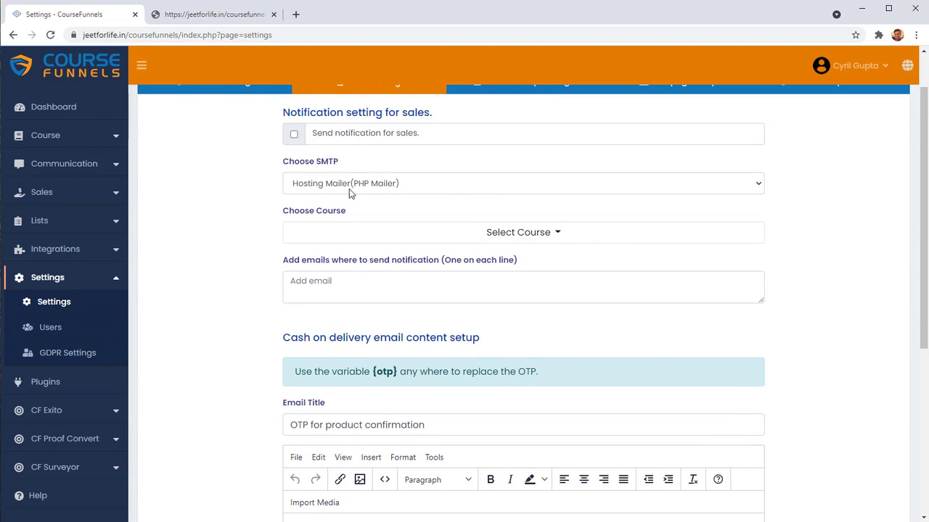
scroll(404, 293, "down", 1)
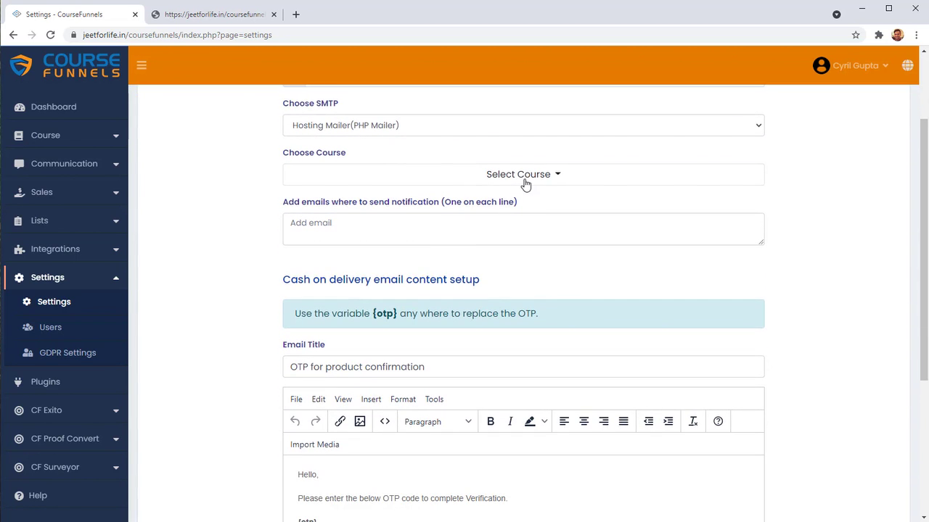
left_click(526, 182)
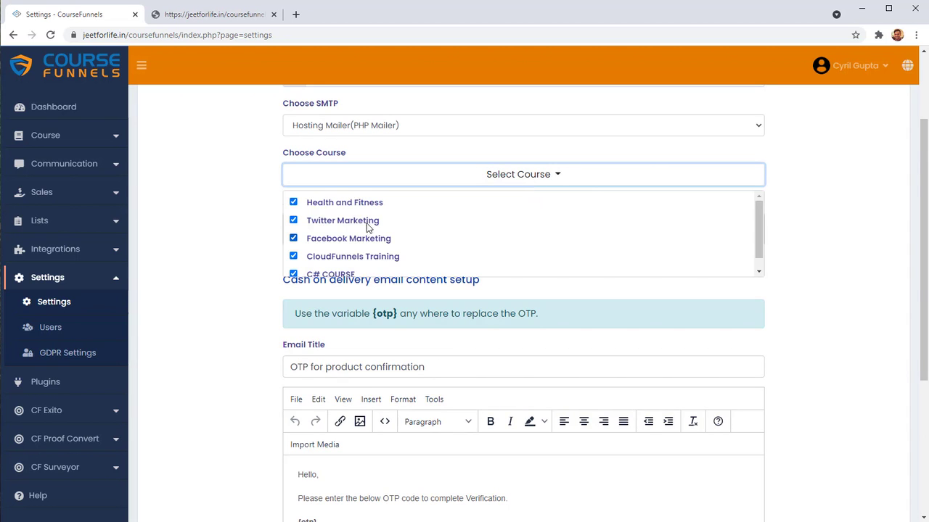
scroll(344, 221, "down", 1)
scroll(345, 221, "up", 1)
left_click(216, 262)
- Examine the title and content of the cash on delivery OTP email
scroll(214, 266, "down", 2)
left_click_drag(325, 193, 522, 194)
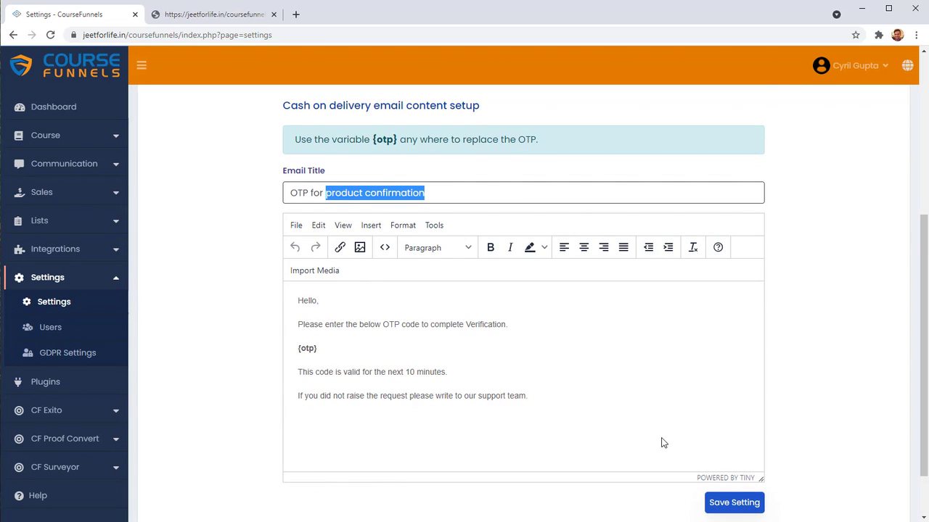
scroll(632, 431, "up", 3)
scroll(550, 422, "up", 1)
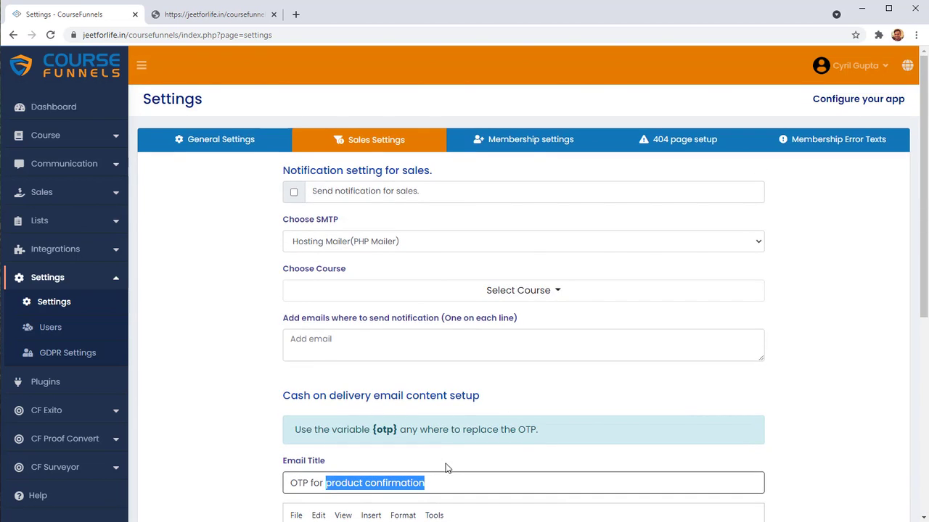
- Open the membership settings and inspect the forgot-password email title, its content and the password regular expression
left_click(530, 144)
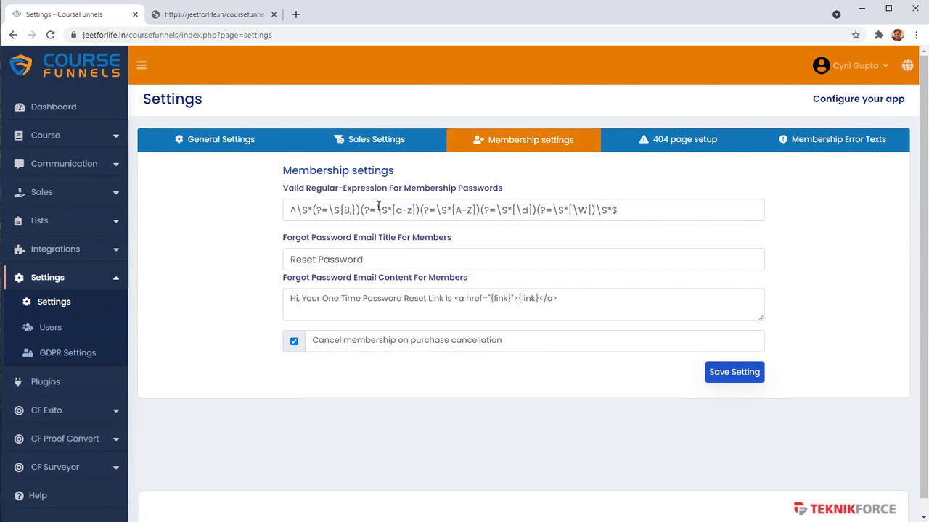
left_click(367, 264)
left_click(353, 311)
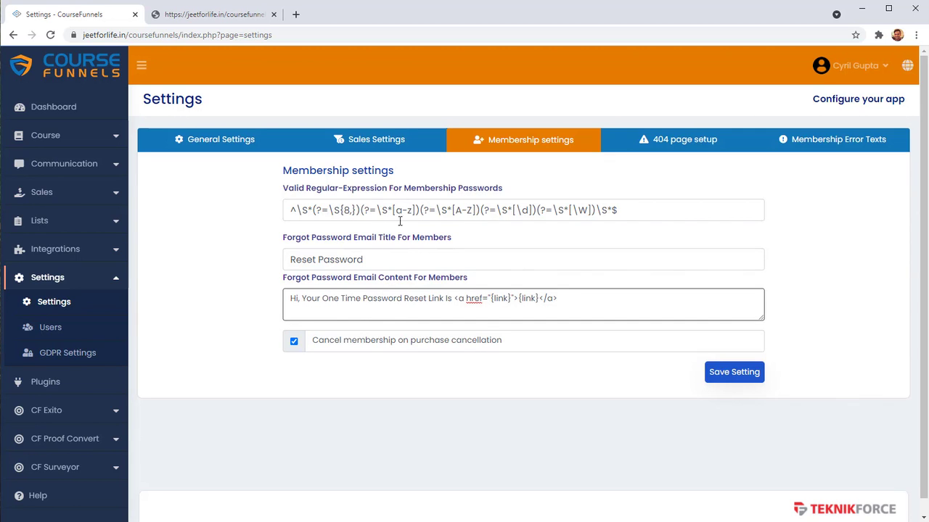
left_click_drag(349, 210, 800, 215)
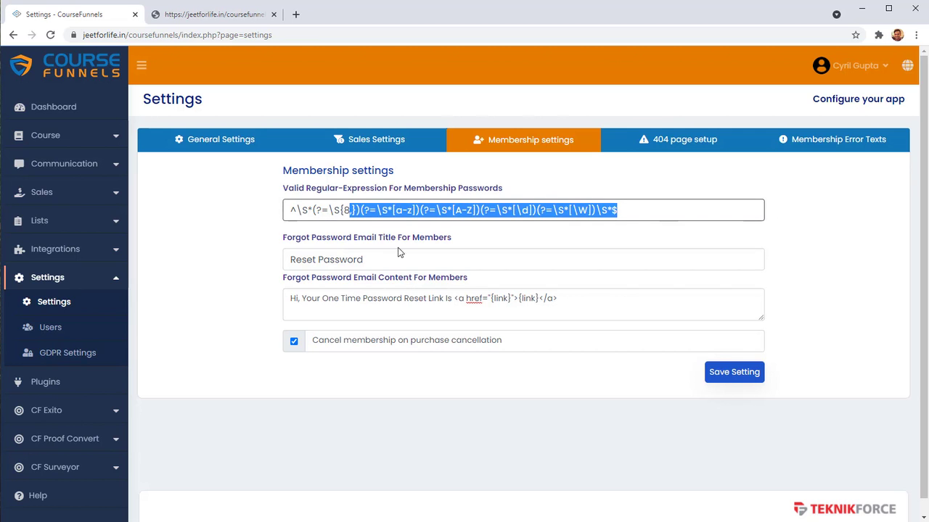
- Examine the regular expression that defines valid membership passwords
left_click(316, 209)
left_click_drag(316, 210, 537, 209)
left_click(526, 239)
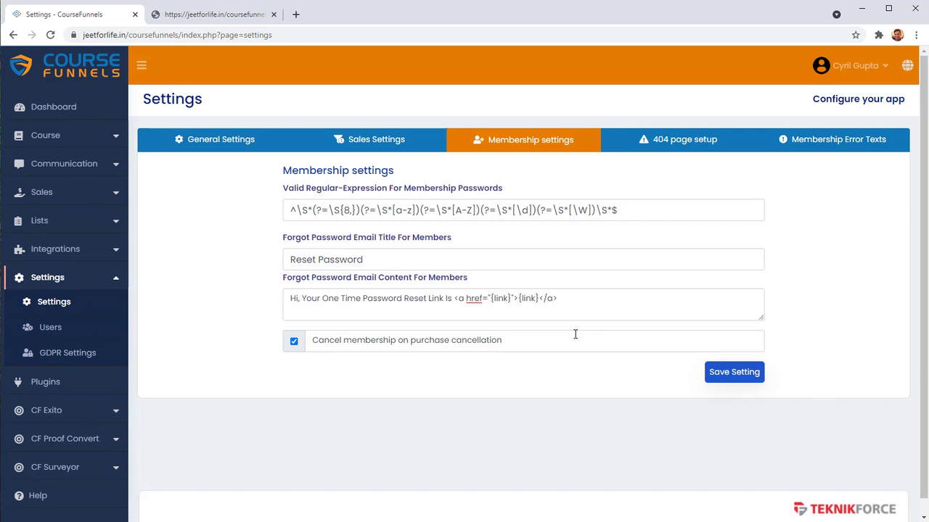
- Open the 404 page setup and inspect its theme, go-back URL, button text and logo options
left_click(52, 138)
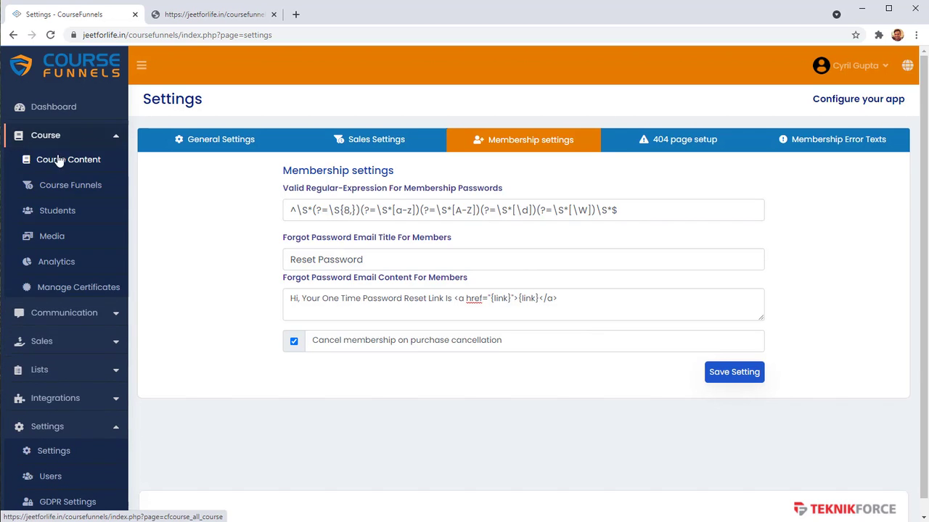
left_click(707, 142)
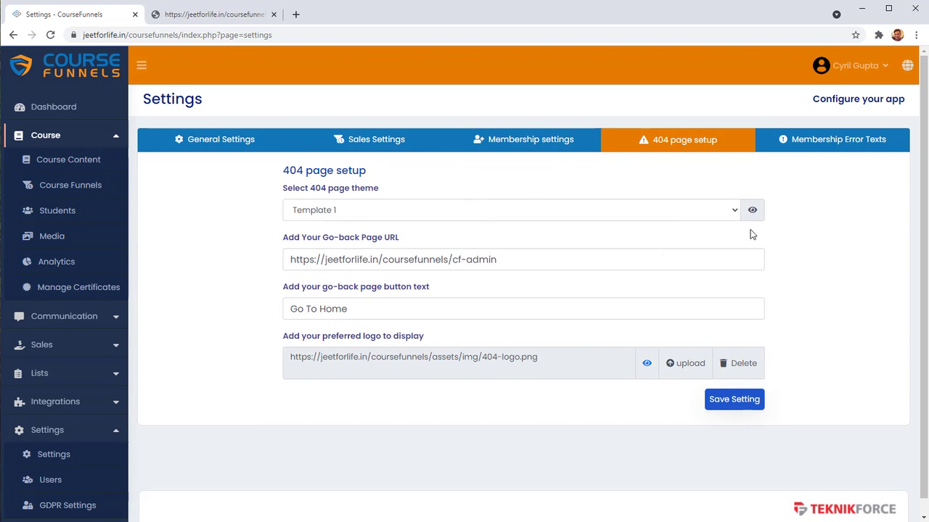
left_click(601, 304)
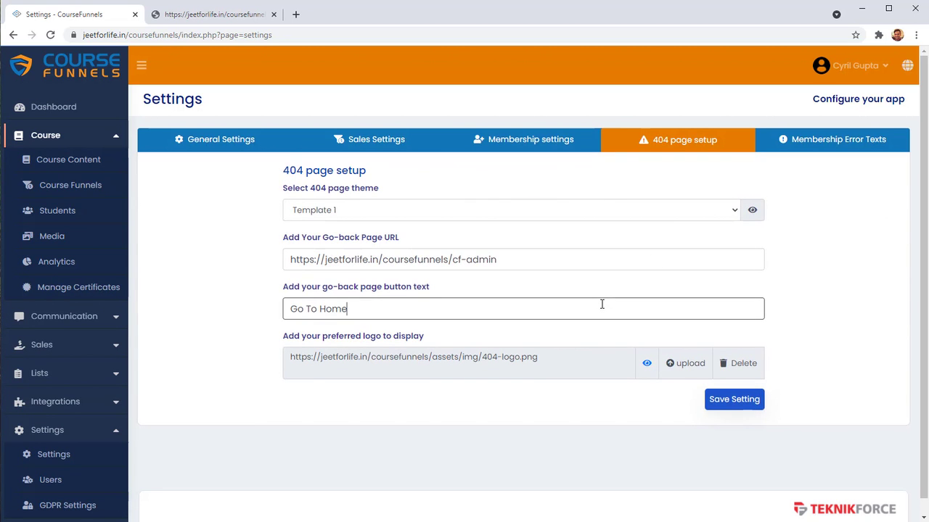
left_click_drag(369, 312, 256, 301)
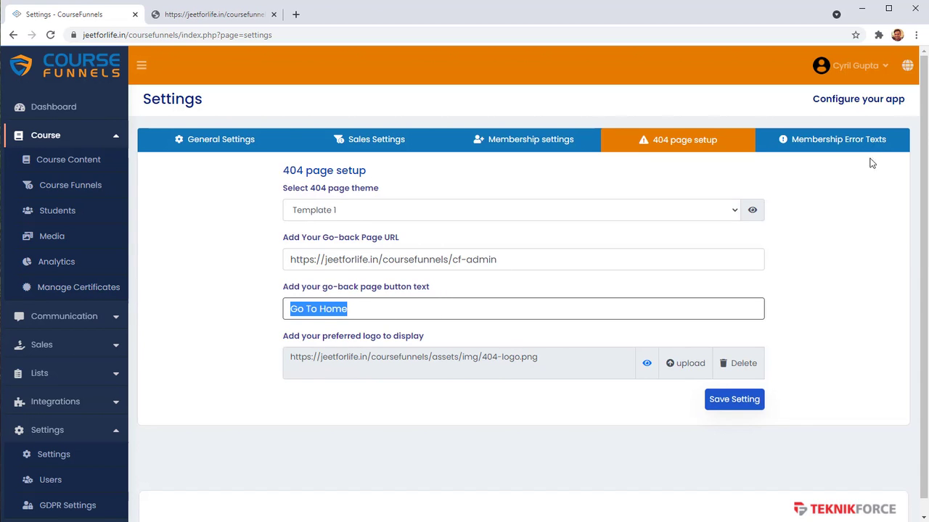
- Open the membership error texts and review the messages from insecure passwords through membership cancellation
left_click(863, 142)
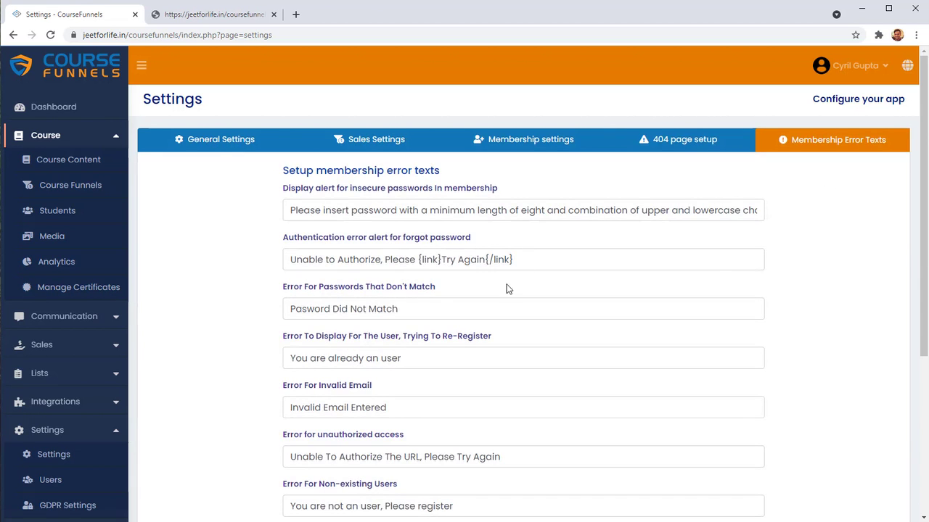
scroll(507, 290, "down", 4)
scroll(527, 368, "up", 4)
scroll(417, 338, "down", 4)
scroll(419, 340, "up", 4)
scroll(465, 323, "down", 3)
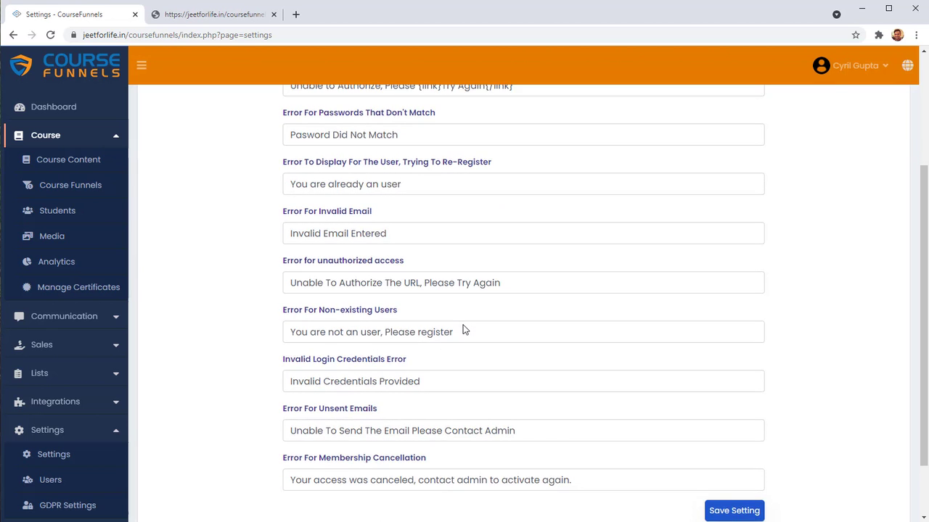
scroll(51, 334, "down", 2)
- Open the user management list and bring up the second user's details for editing
left_click(75, 341)
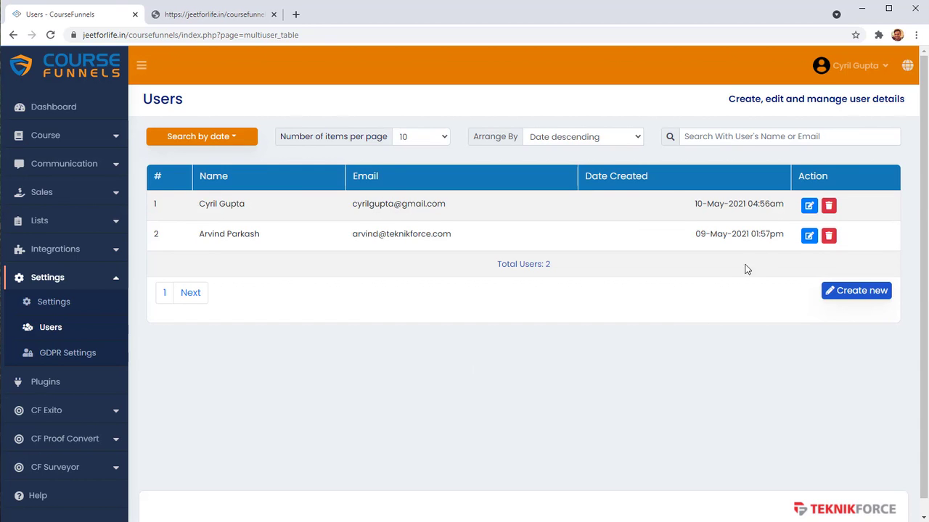
left_click(808, 237)
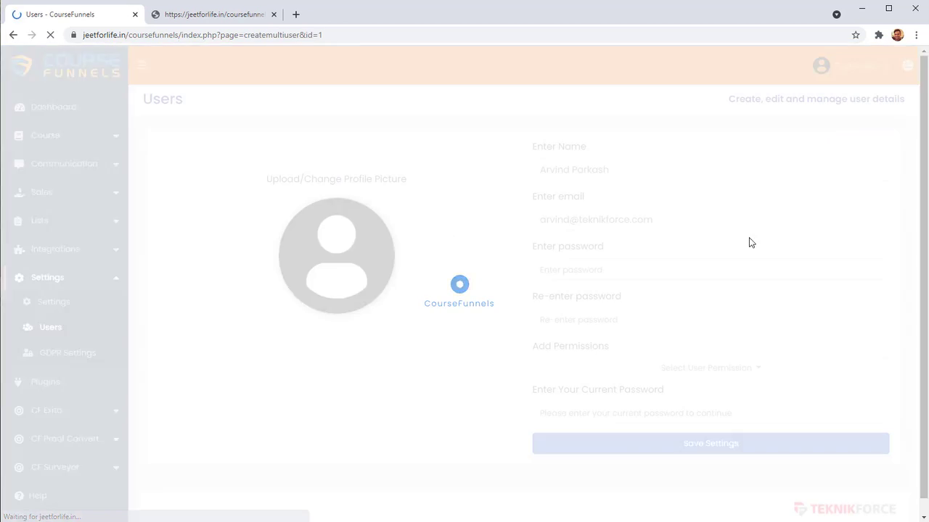
scroll(506, 346, "down", 1)
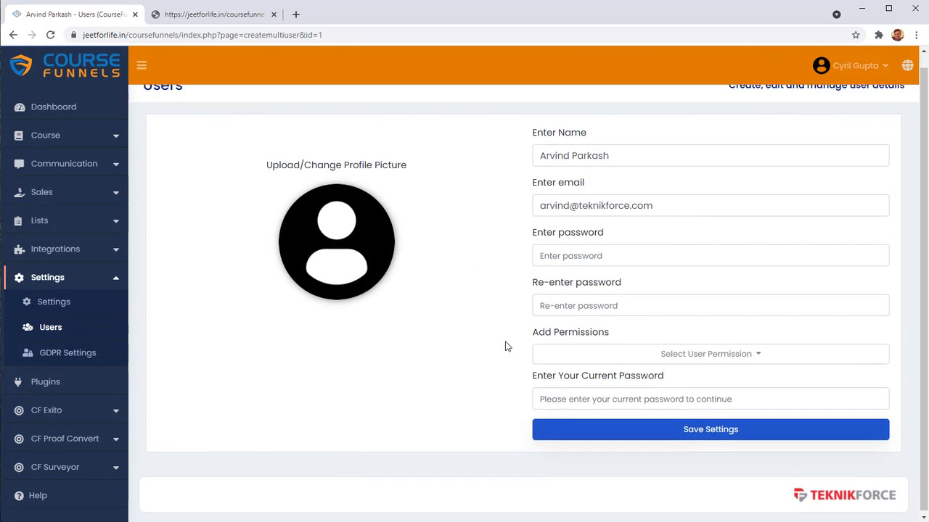
- Review the page permissions available for the second user, then return to the user list without saving
left_click(663, 353)
scroll(711, 249, "down", 4)
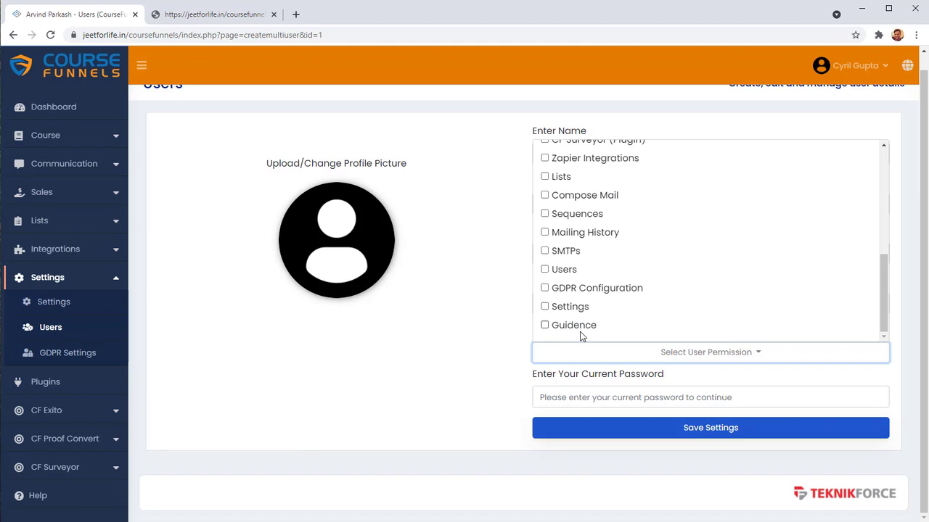
scroll(581, 336, "up", 5)
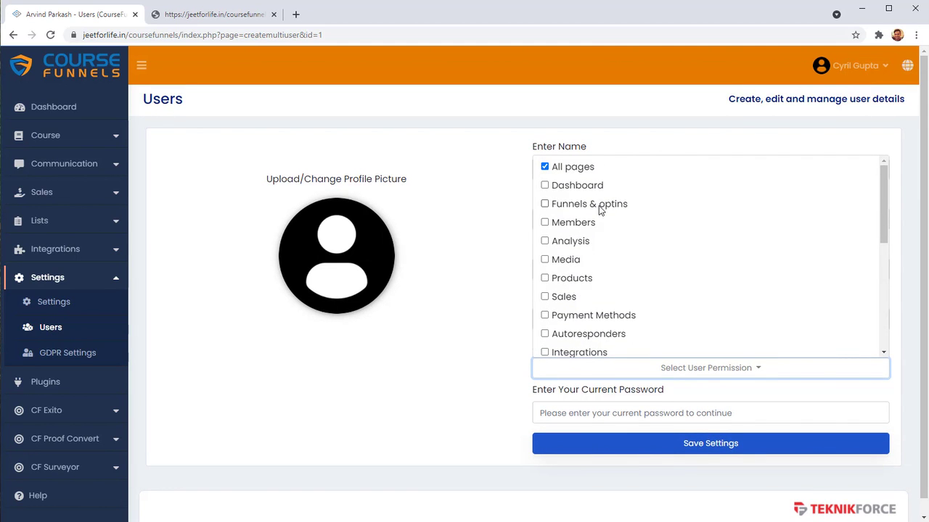
left_click(599, 206)
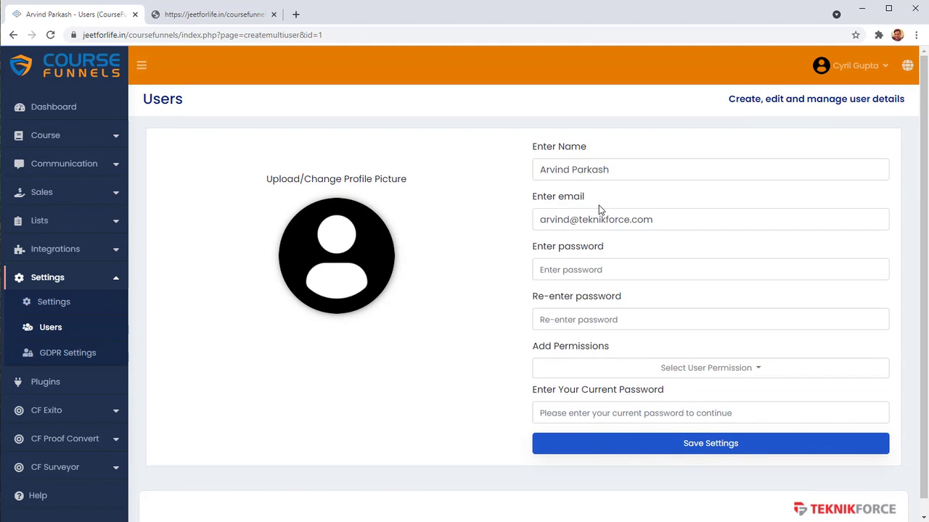
right_click(434, 291)
left_click(465, 300)
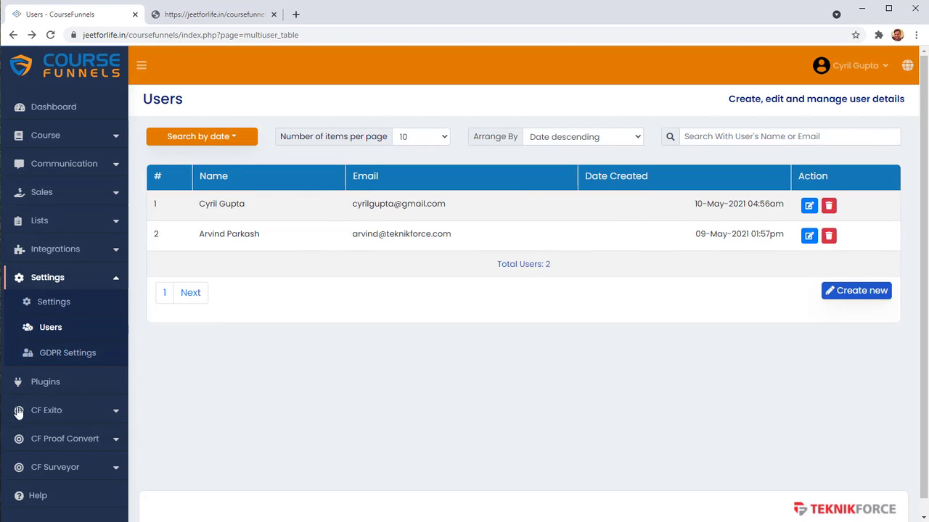
- Inspect the GDPR cookie consent settings and the records of cookie consents and data requests
left_click(62, 356)
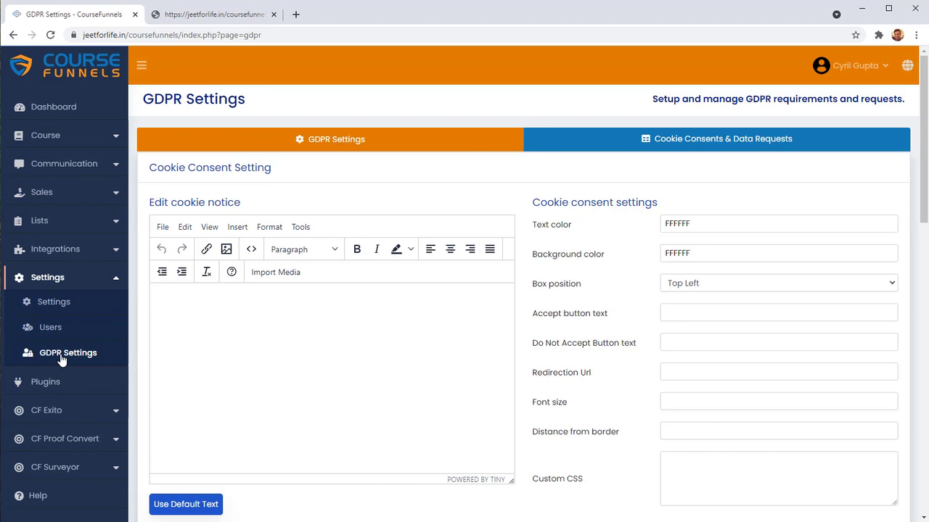
left_click(637, 140)
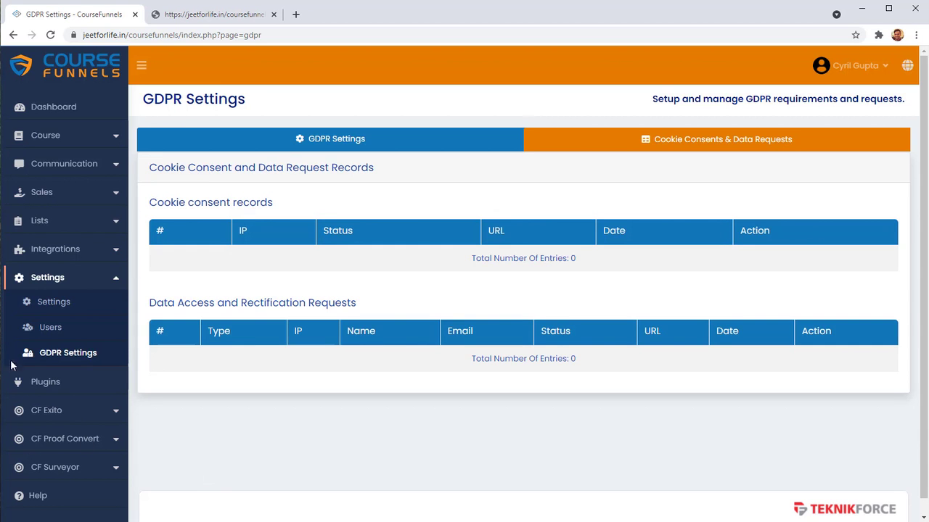
- Review the installed plugins and open the marketplace for installing a new plugin
left_click(43, 381)
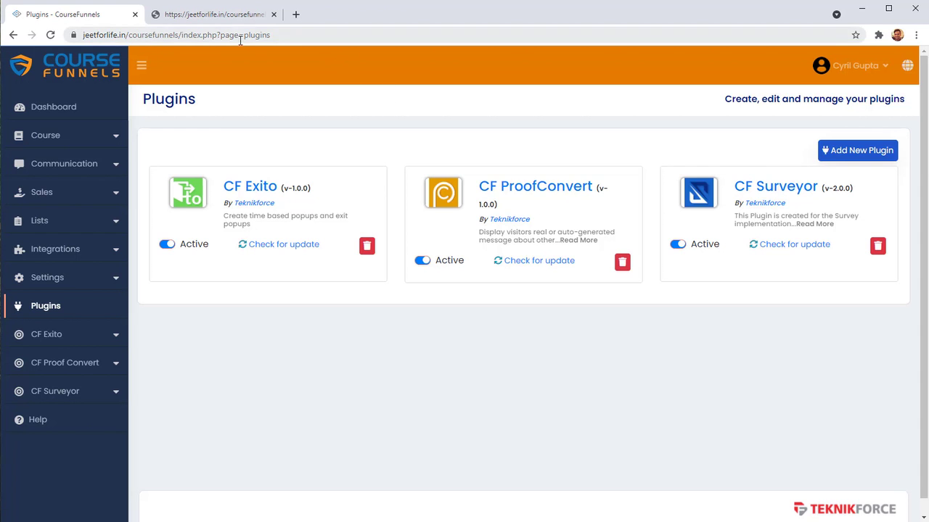
left_click(239, 17)
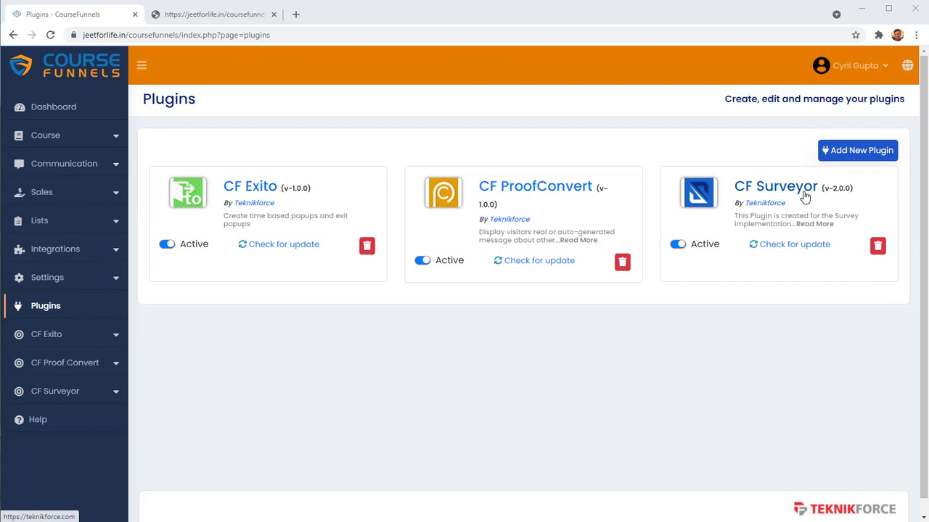
left_click(837, 150)
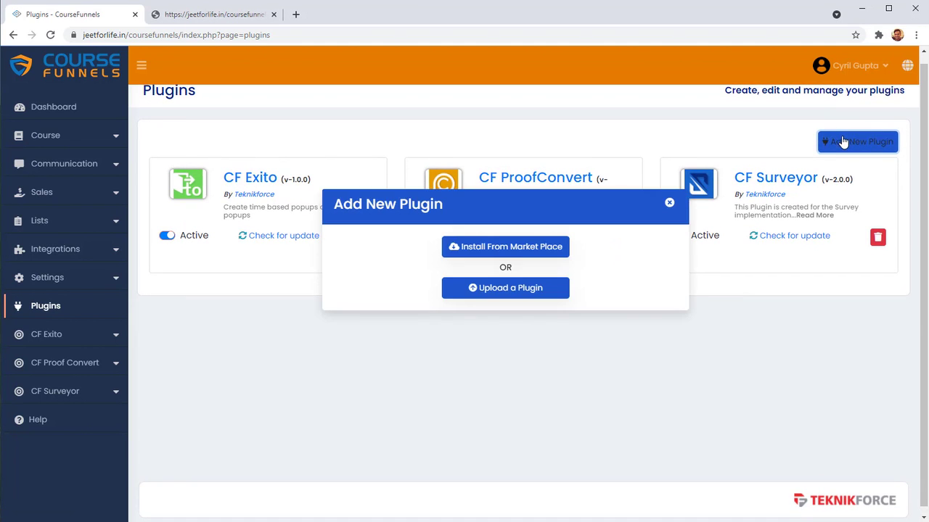
left_click(524, 248)
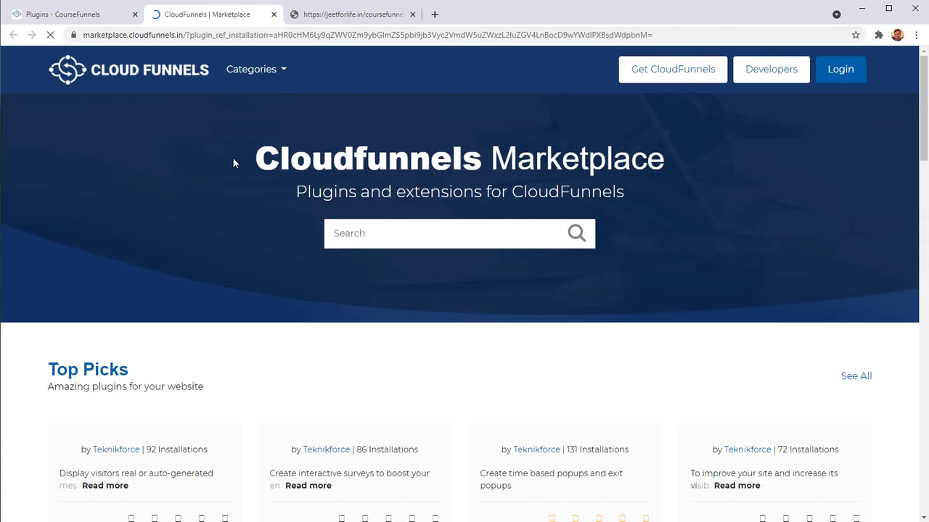
- Browse the marketplace's top picks, new and payment method plugins, then return to the installed plugins page
scroll(526, 159, "down", 4)
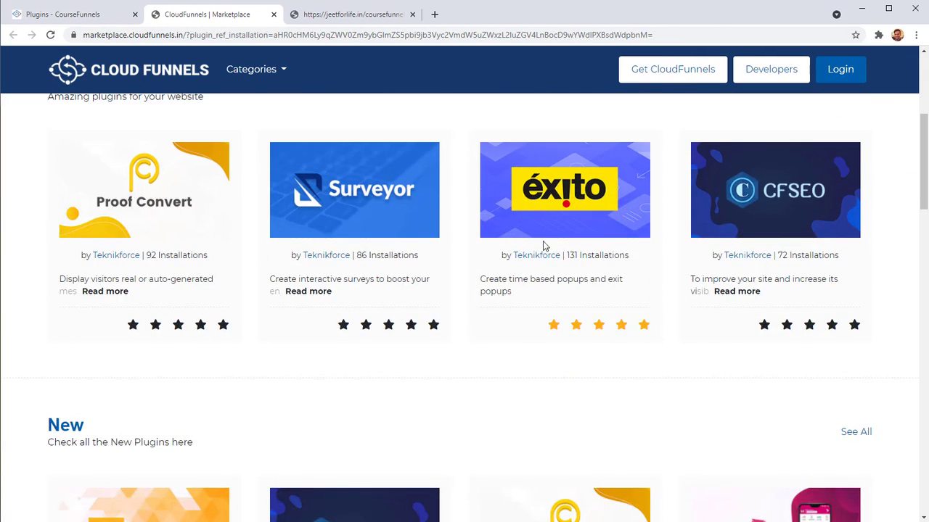
scroll(144, 266, "up", 2)
scroll(128, 388, "down", 5)
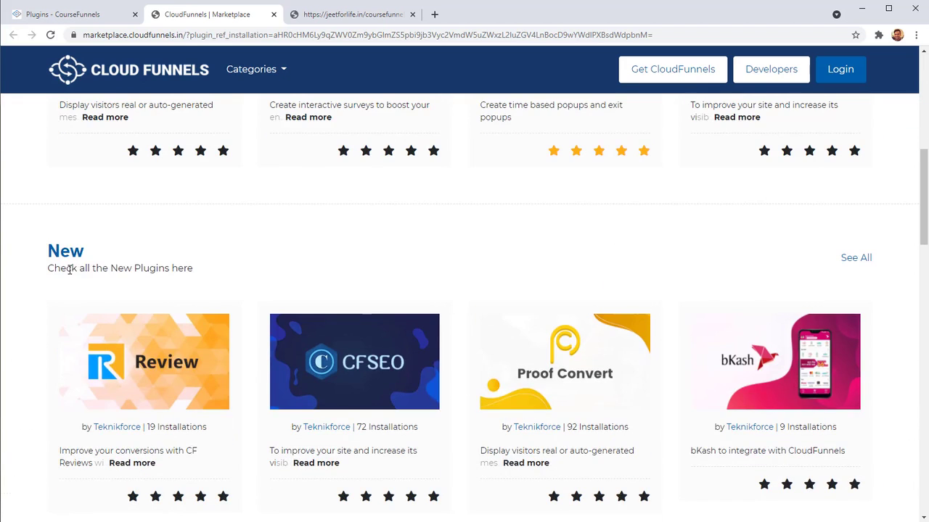
scroll(216, 355, "down", 2)
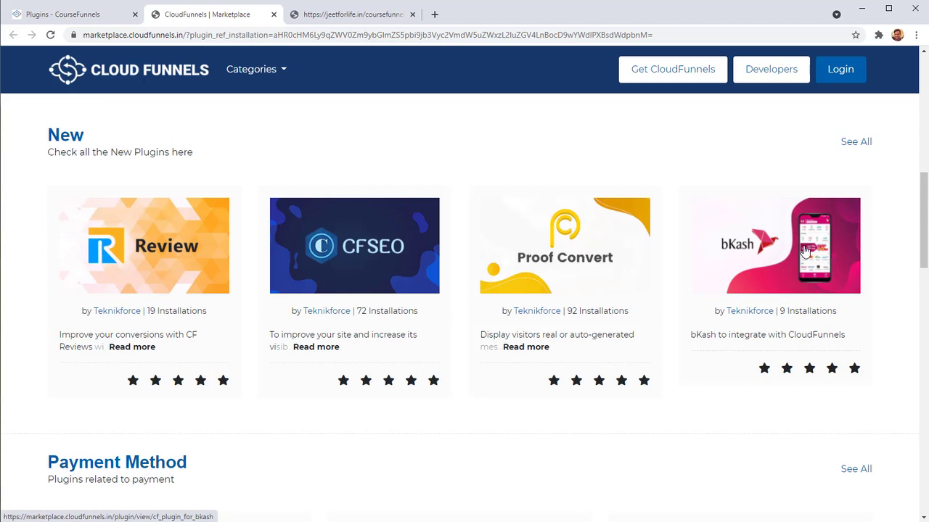
scroll(533, 331, "down", 5)
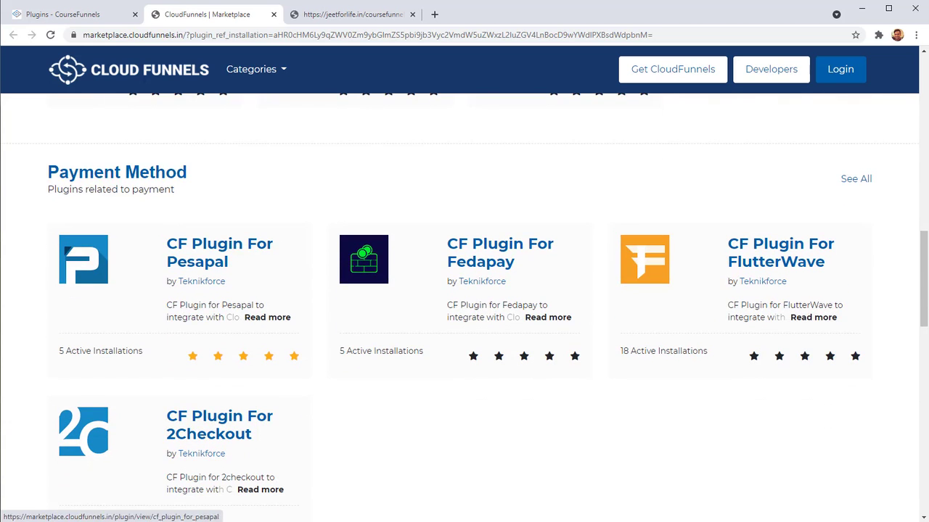
left_click(58, 15)
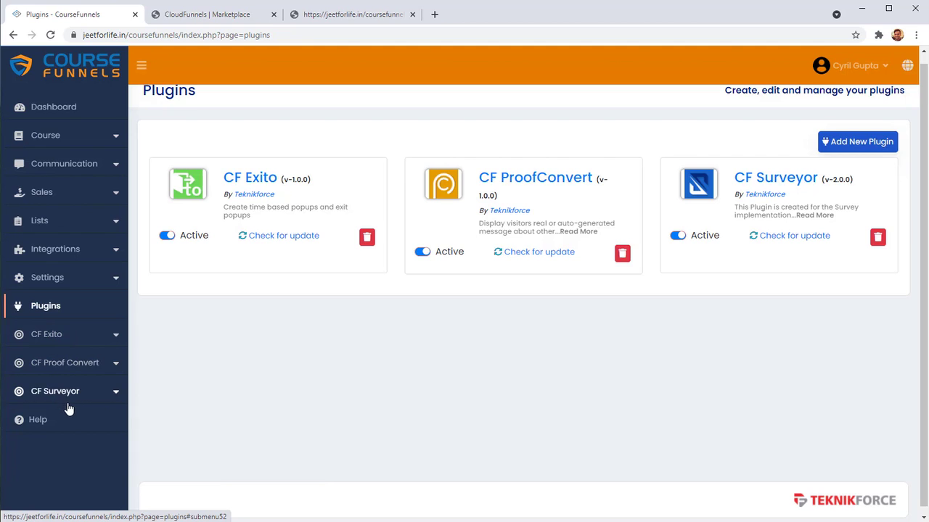
- Open the course funnels list and look over the existing projects
left_click(93, 146)
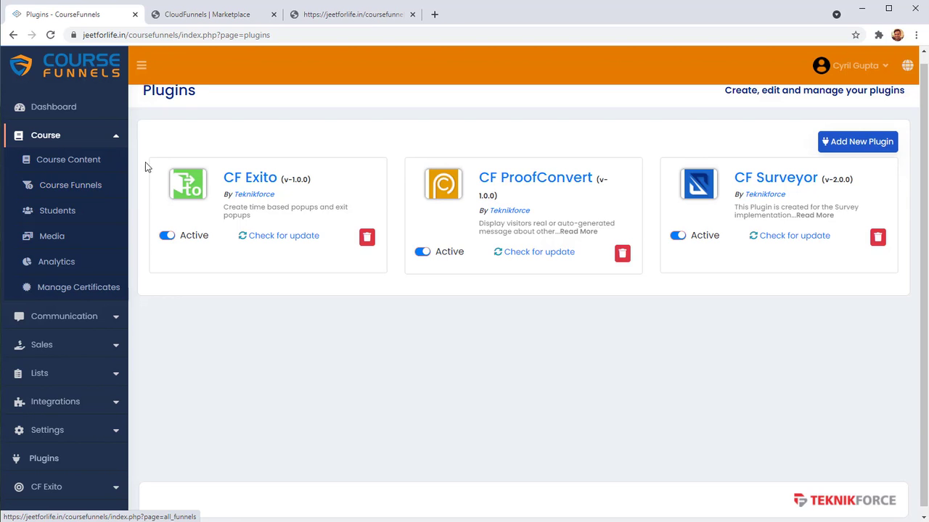
left_click(97, 194)
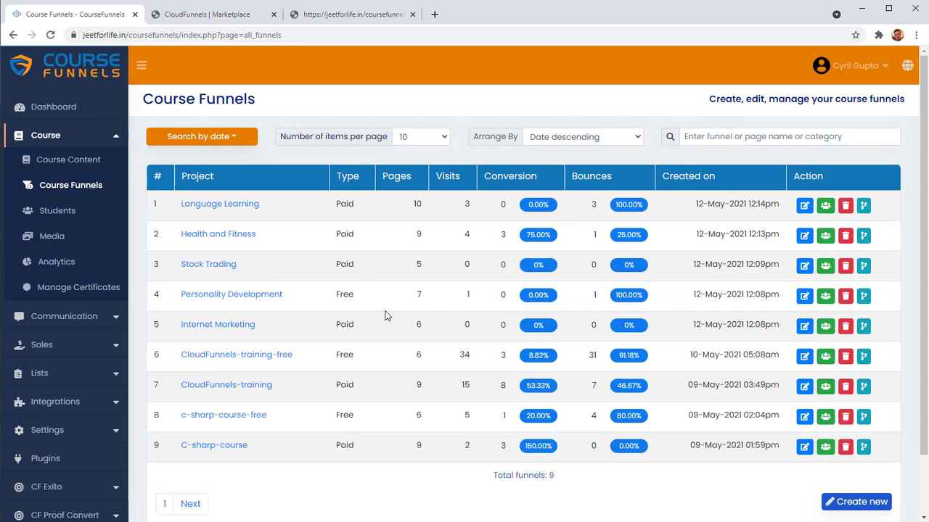
scroll(381, 349, "down", 2)
scroll(376, 373, "up", 2)
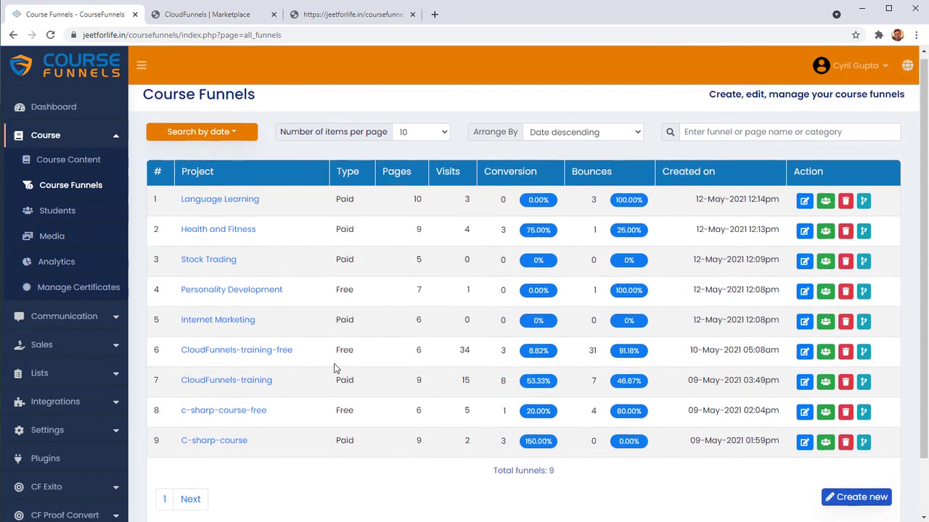
- Start a new course funnel and name it "My new course"
left_click(869, 504)
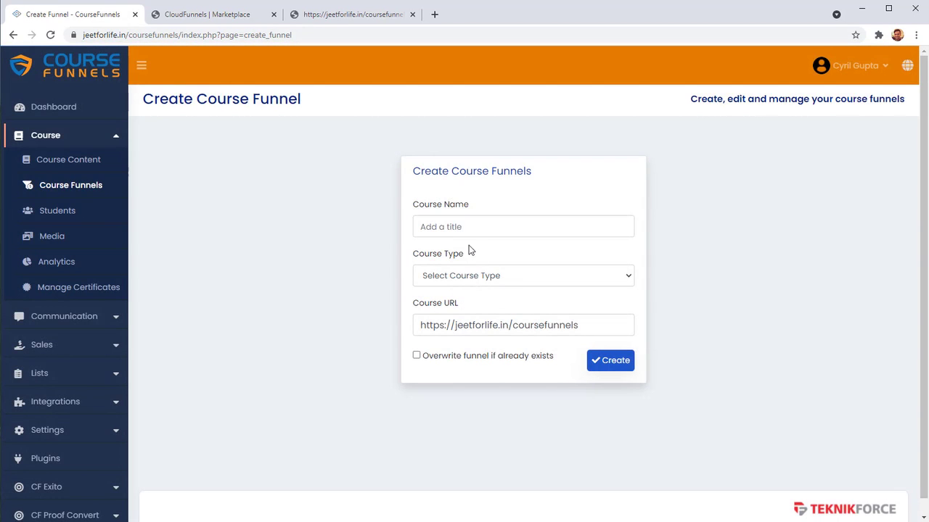
left_click(475, 228)
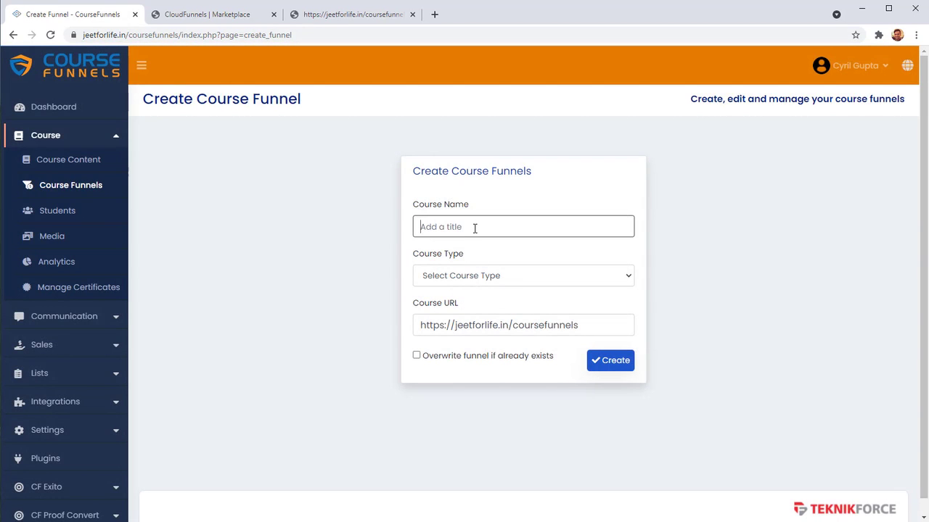
type("My new course")
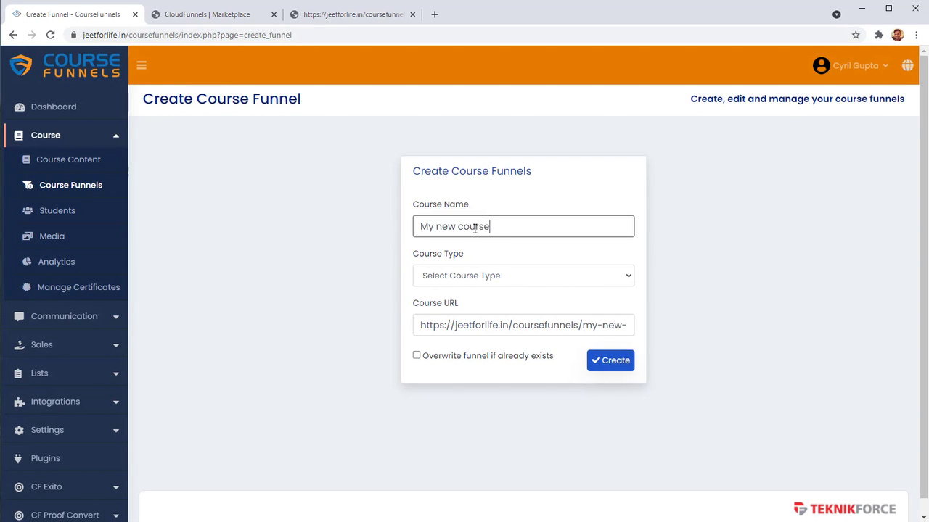
key("ctrl+a")
- Set the course type to Paid, allow overwriting an existing funnel, check the course URL and create the funnel
left_click(485, 278)
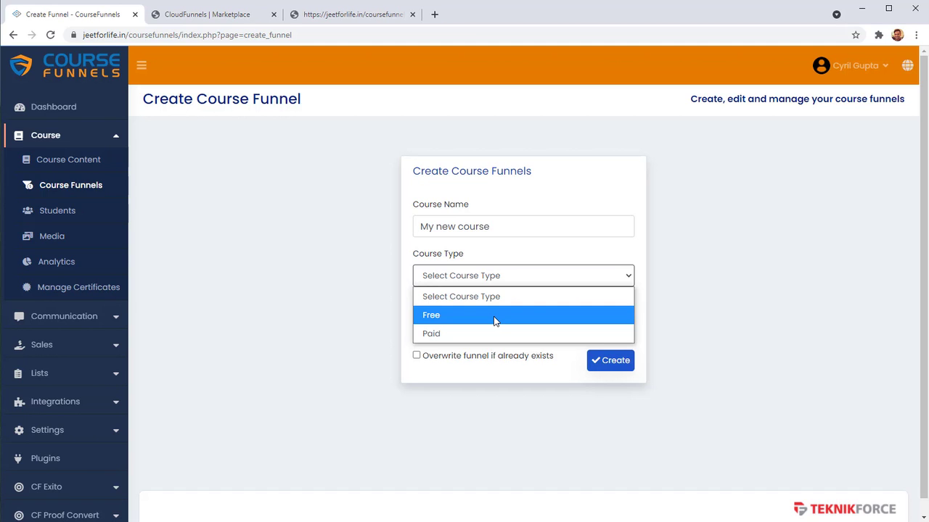
left_click(526, 371)
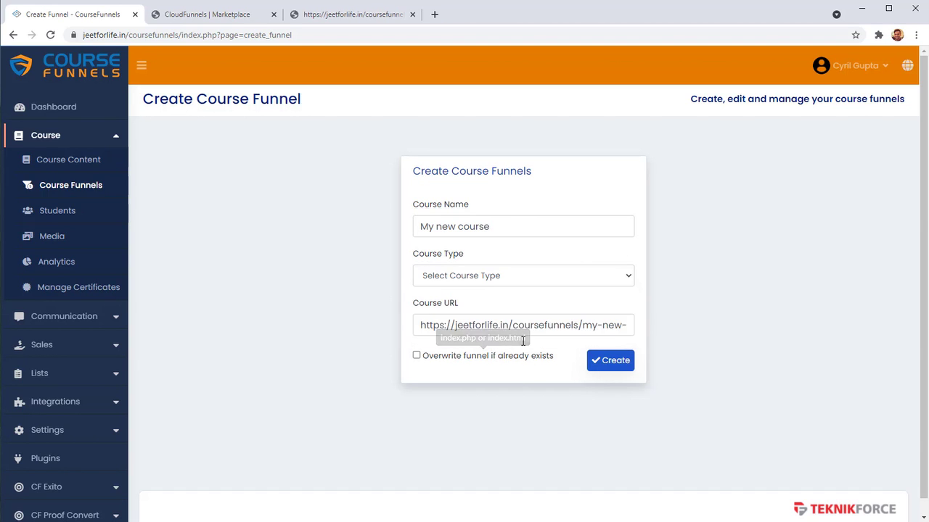
left_click_drag(525, 332, 697, 338)
left_click(591, 325)
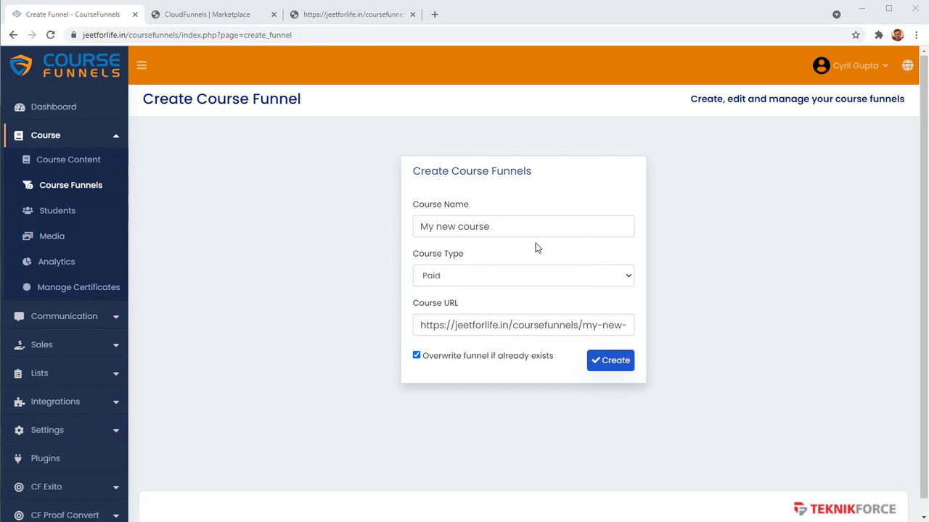
left_click(608, 370)
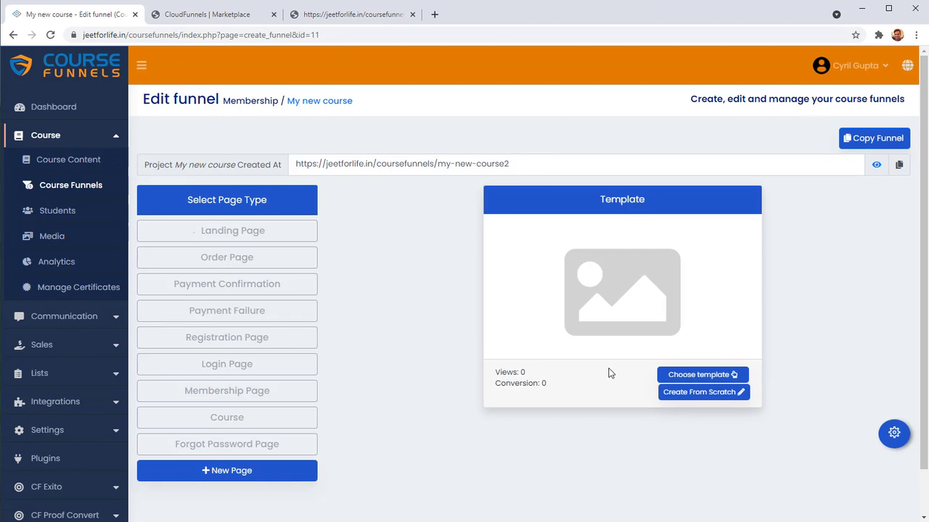
- Apply the Hosting sales template to the funnel's landing page and open that page for editing
left_click(278, 244)
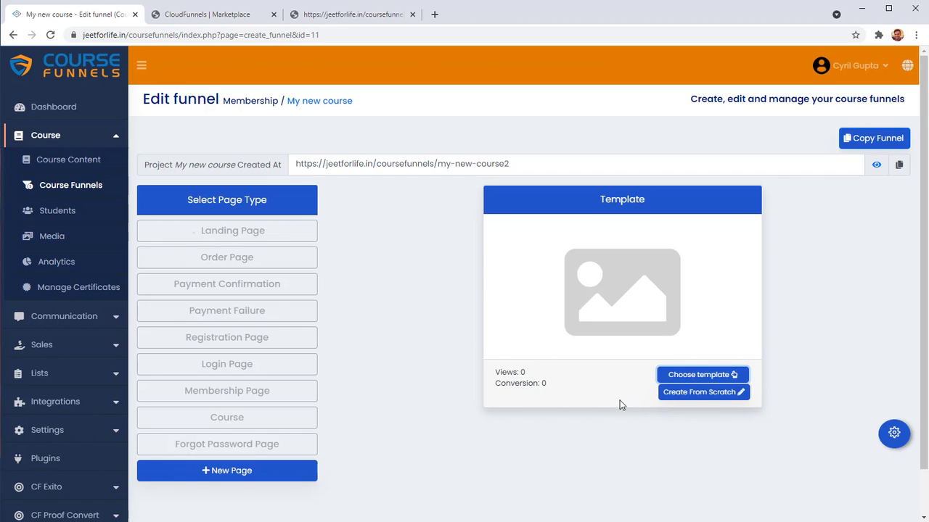
left_click(701, 396)
left_click(733, 376)
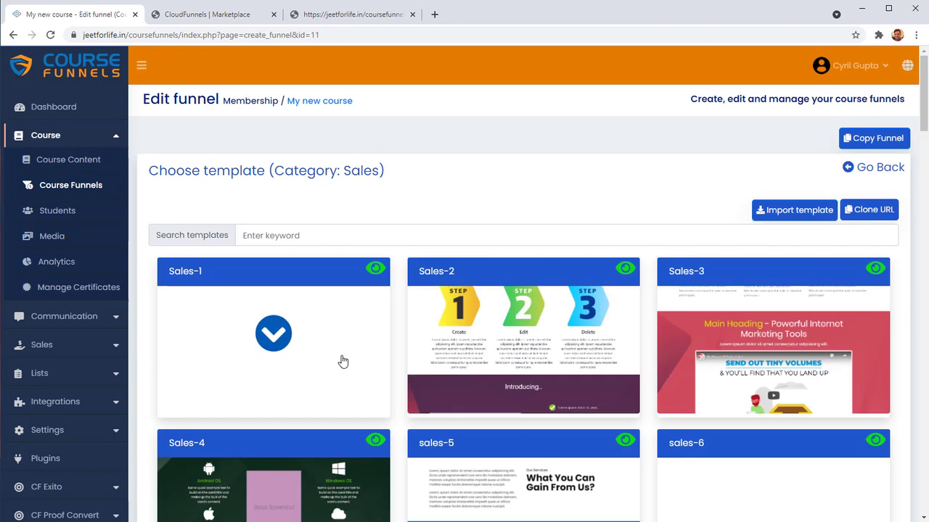
scroll(342, 359, "down", 4)
scroll(449, 352, "down", 8)
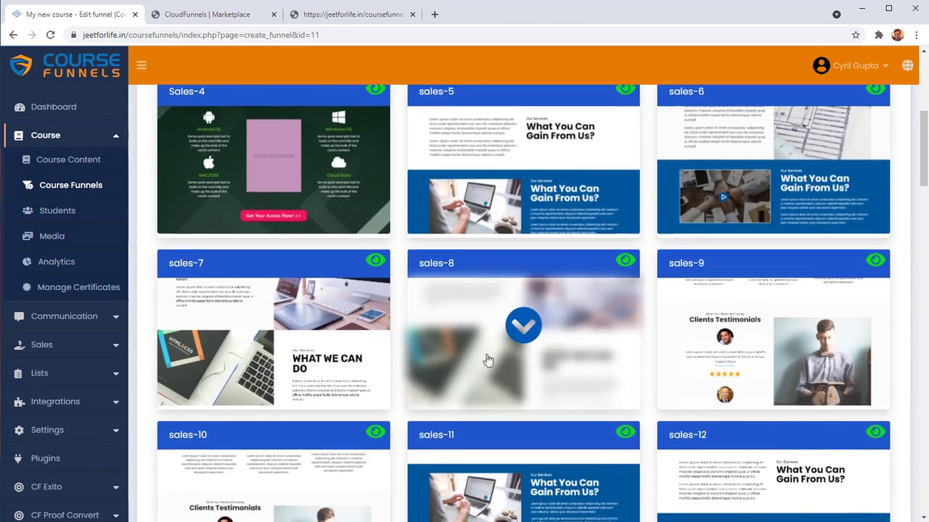
scroll(541, 383, "down", 6)
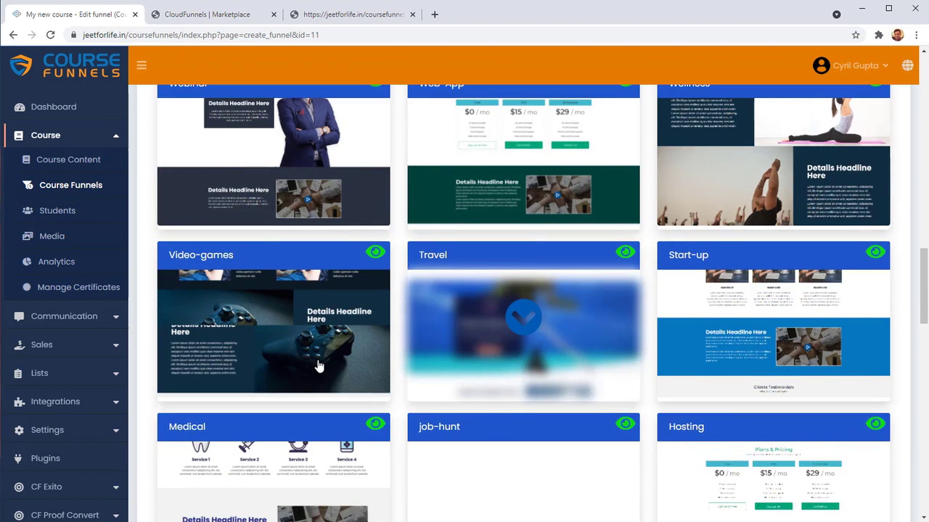
scroll(363, 327, "down", 2)
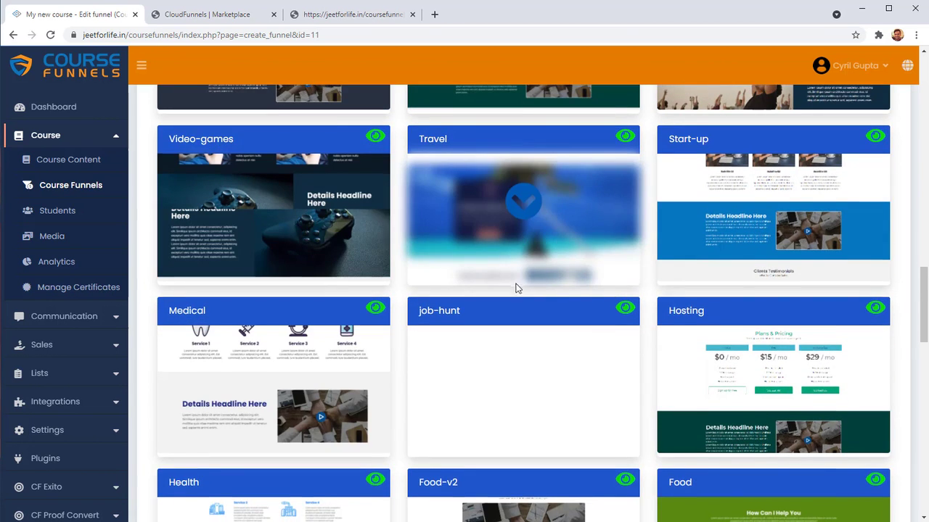
scroll(514, 286, "down", 3)
left_click(791, 204)
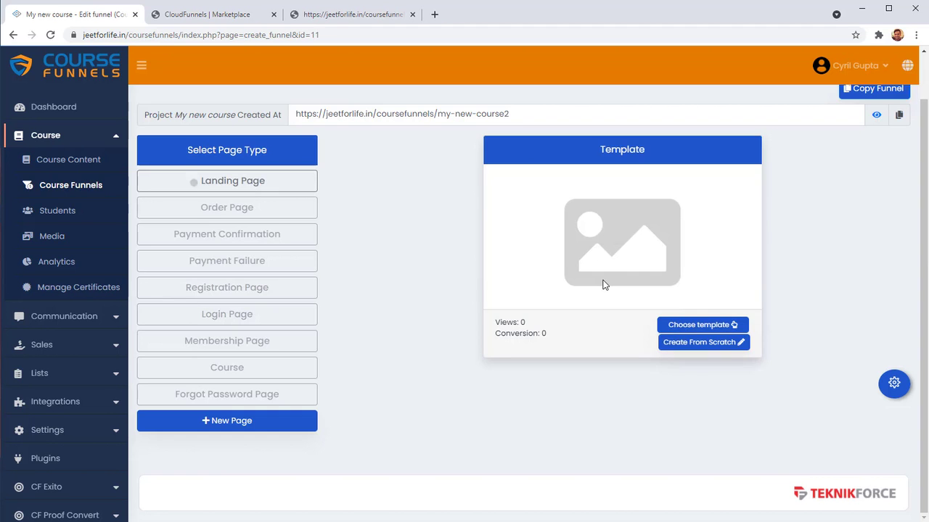
left_click(679, 342)
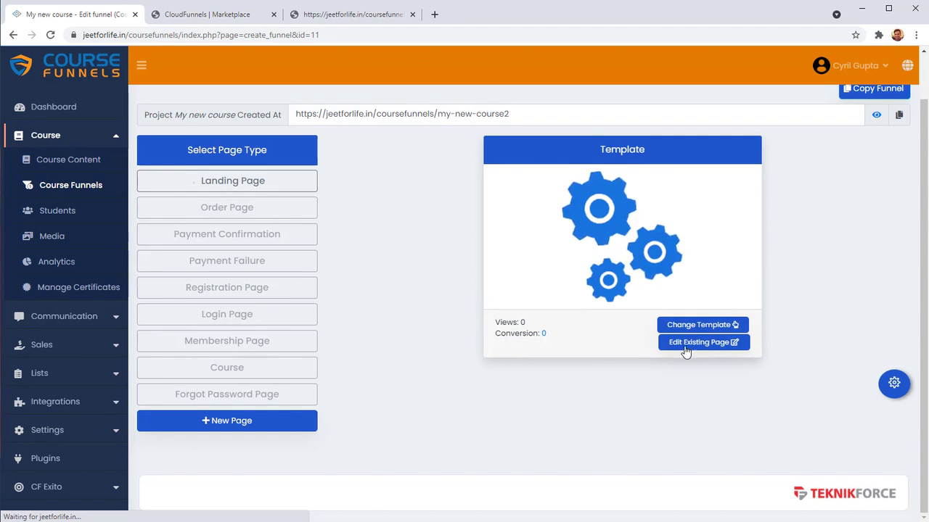
left_click(716, 348)
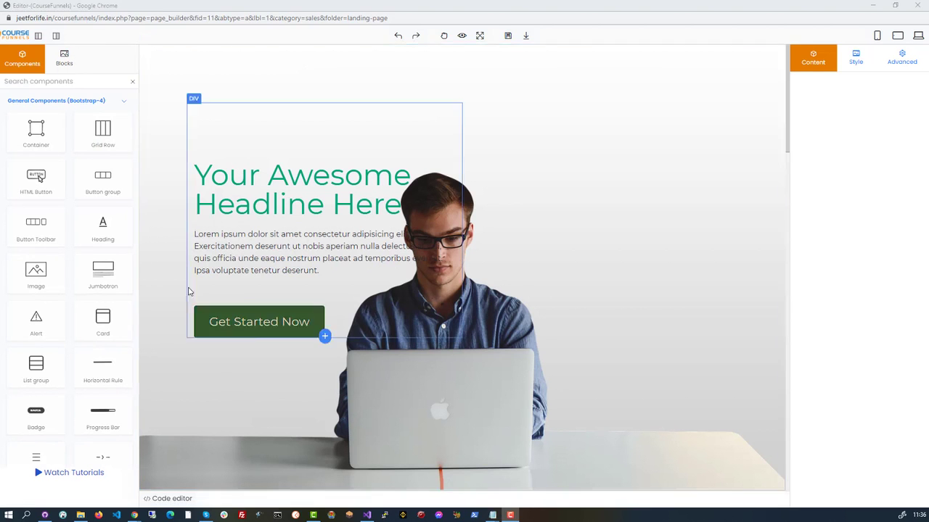
- Inspect the settings of the hero paragraph and headline, and look over the available page components and widgets
left_click(342, 258)
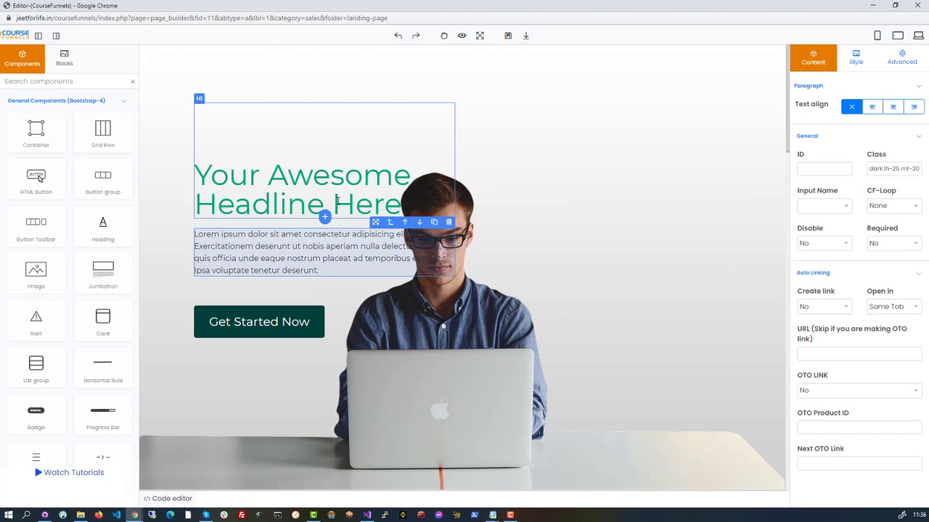
left_click(337, 200)
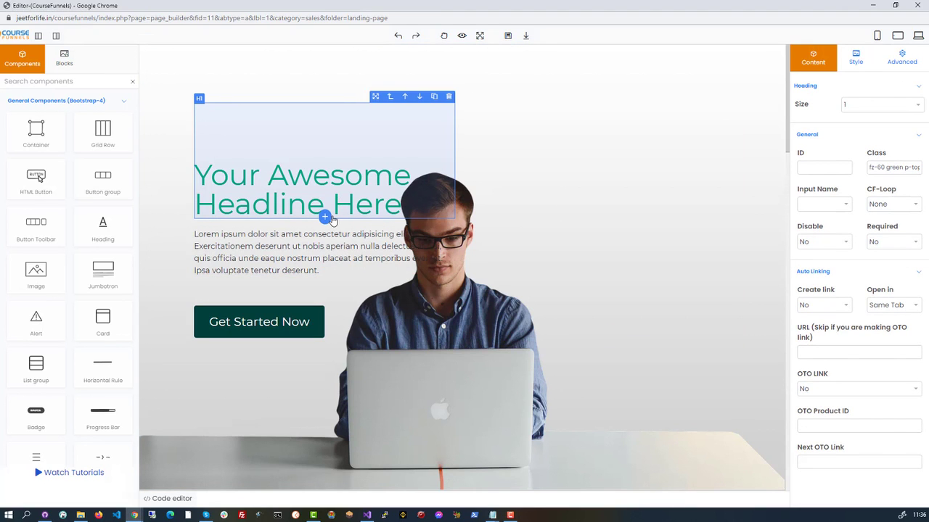
scroll(72, 274, "down", 2)
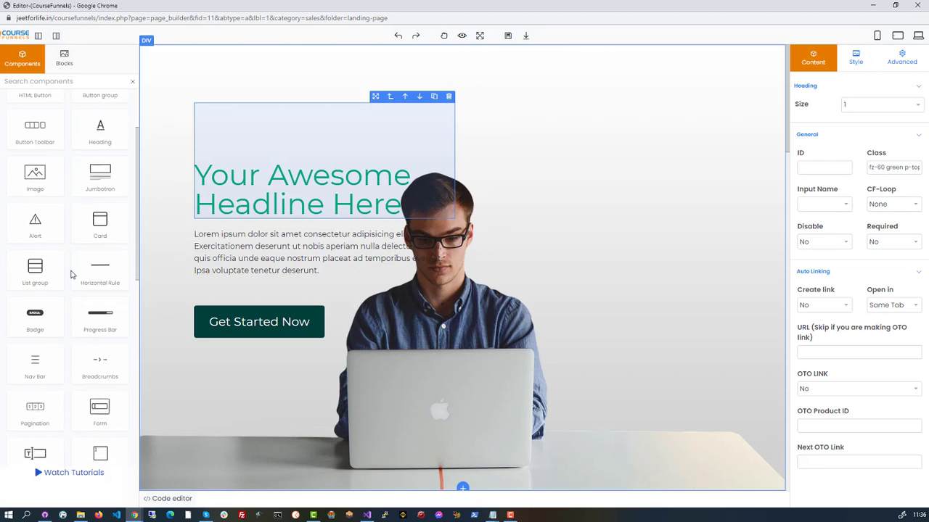
scroll(72, 276, "down", 7)
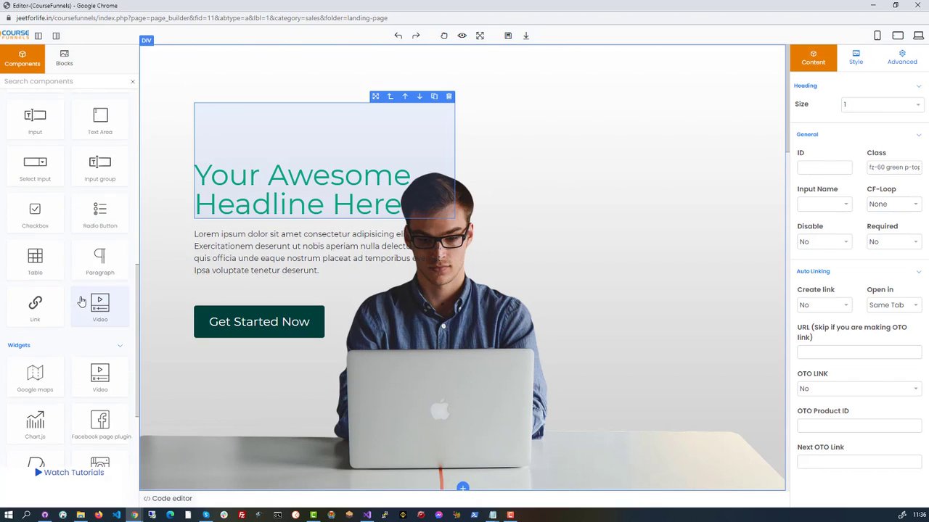
scroll(82, 301, "down", 3)
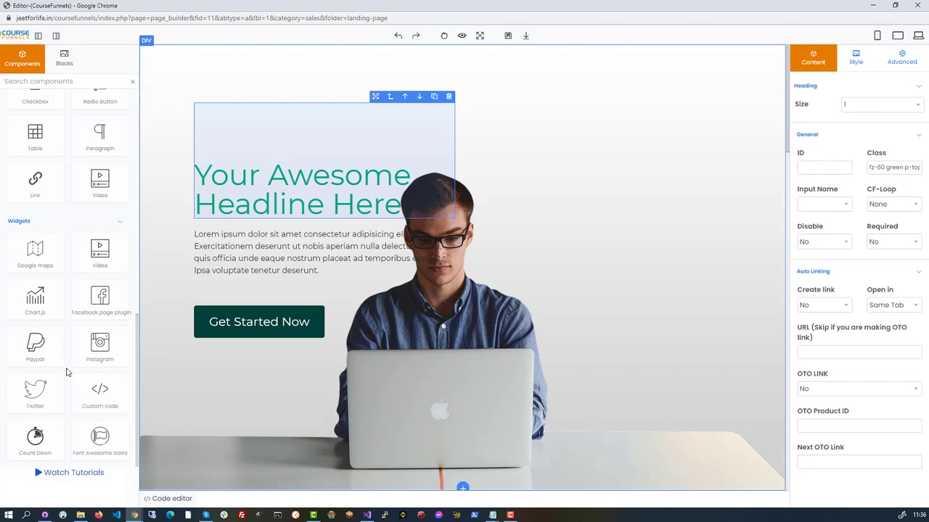
scroll(36, 356, "up", 10)
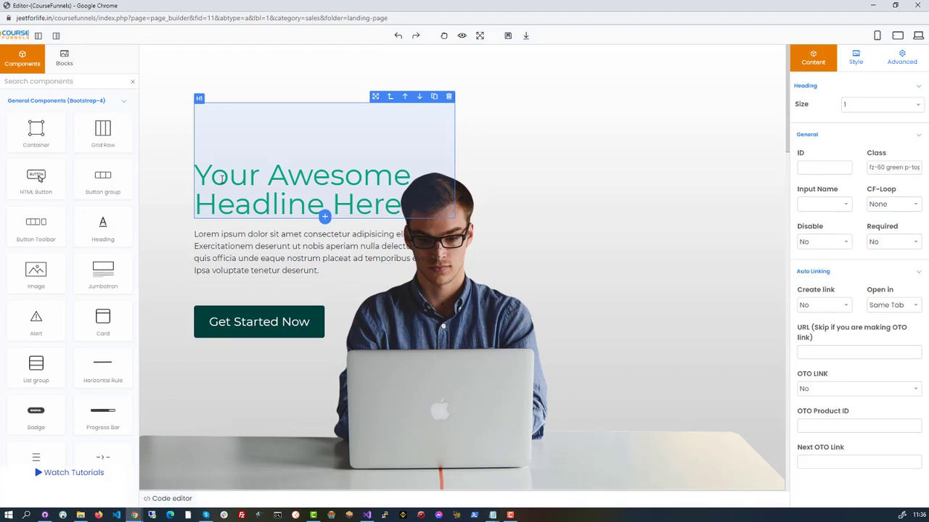
- Replace the landing page's main headline with "Learn Digital marketing"
left_click_drag(197, 177, 386, 207)
double_click(368, 206)
triple_click(368, 207)
type("Learn Digital marketing")
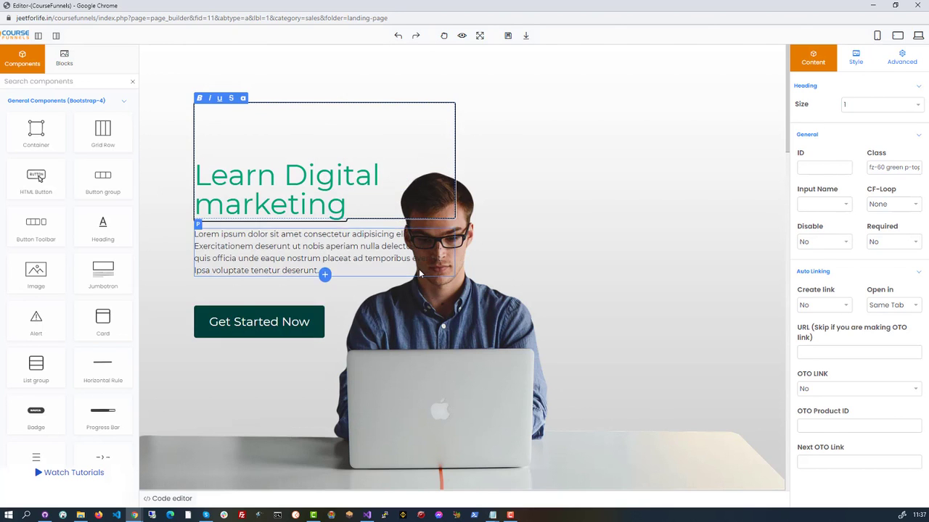
left_click(419, 274)
- Change the label of the button under the hero paragraph to "Buy Now"
scroll(262, 305, "down", 2)
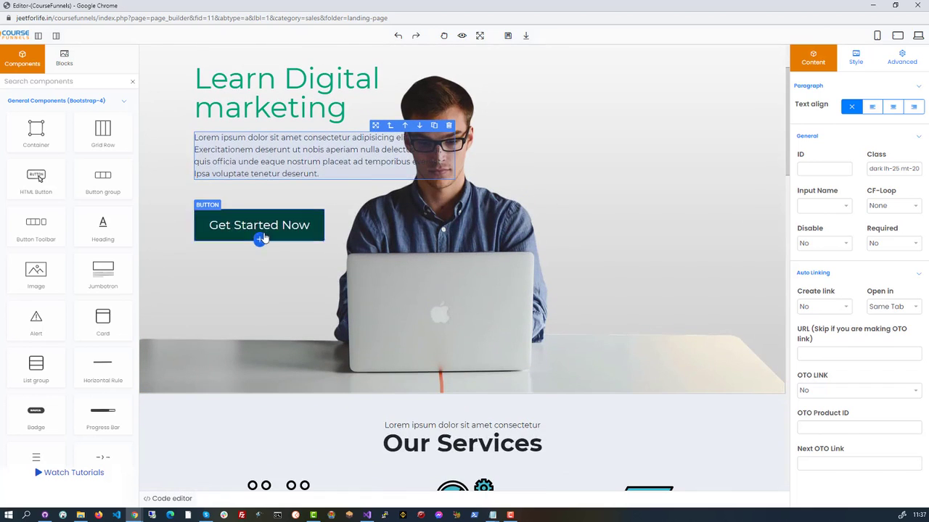
left_click(264, 240)
left_click(265, 225)
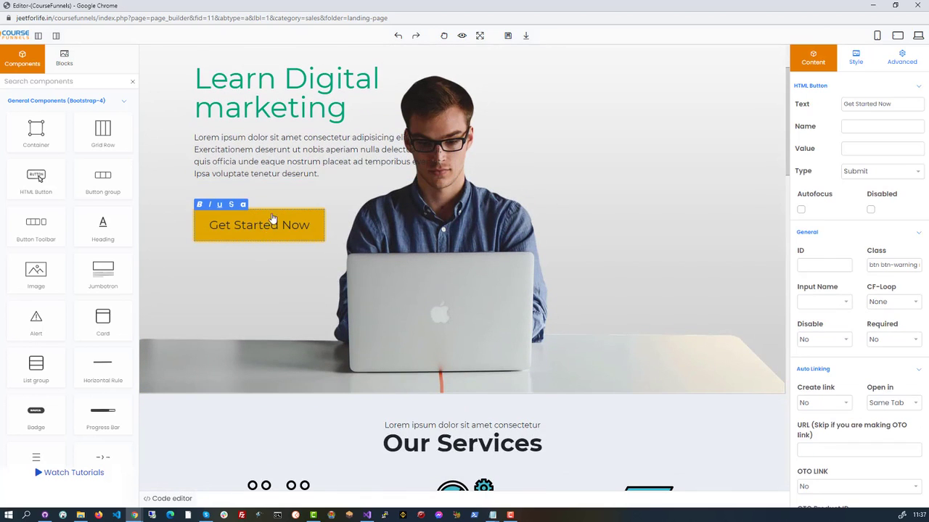
double_click(256, 225)
key("BackSpace")
key("BackSpace")
key("BackSpace")
key("BackSpace")
key("BackSpace")
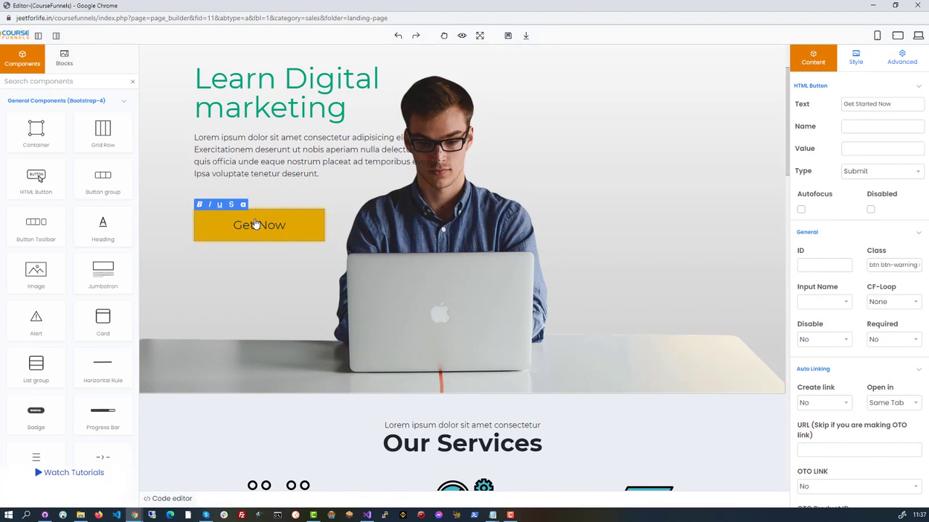
type("Buy")
left_click(406, 215)
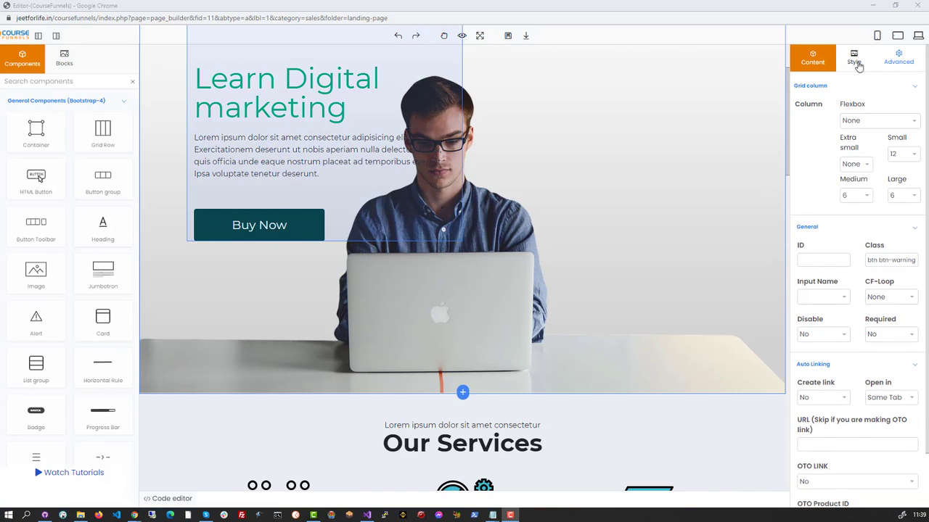
- Examine the content, advanced and style settings of the Buy Now button, including its display and typography options
scroll(863, 283, "down", 1)
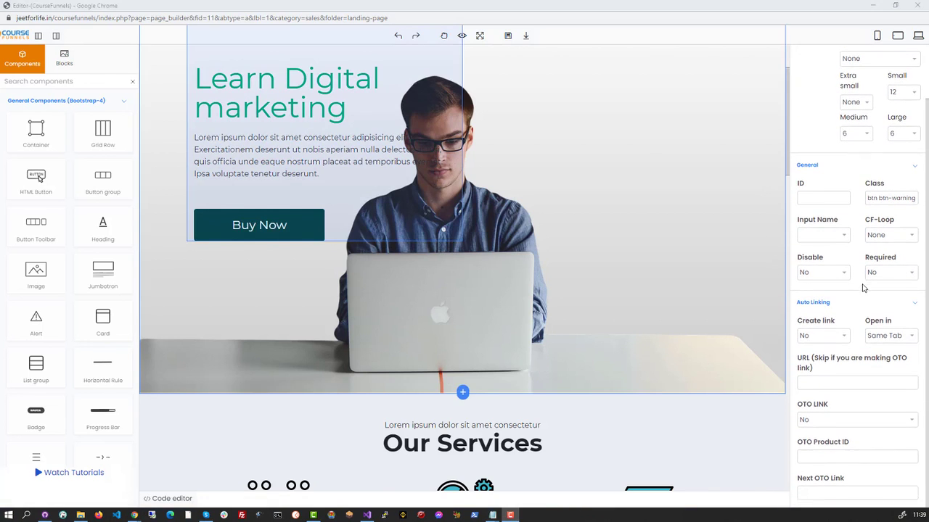
scroll(857, 296, "up", 1)
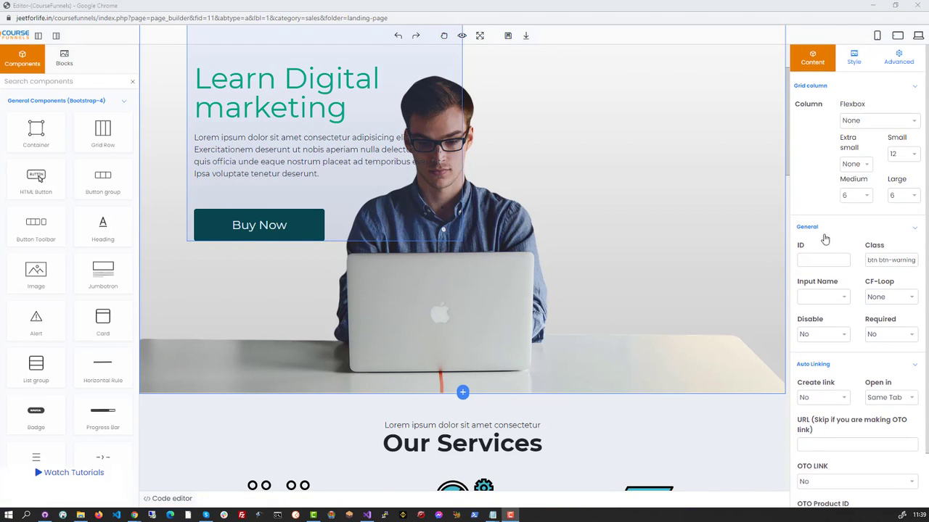
left_click(275, 234)
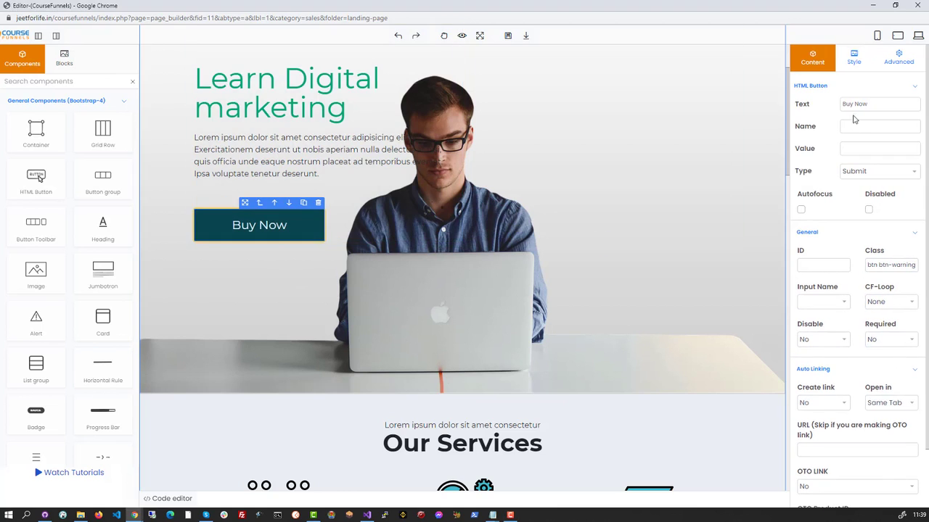
left_click(860, 64)
left_click(897, 63)
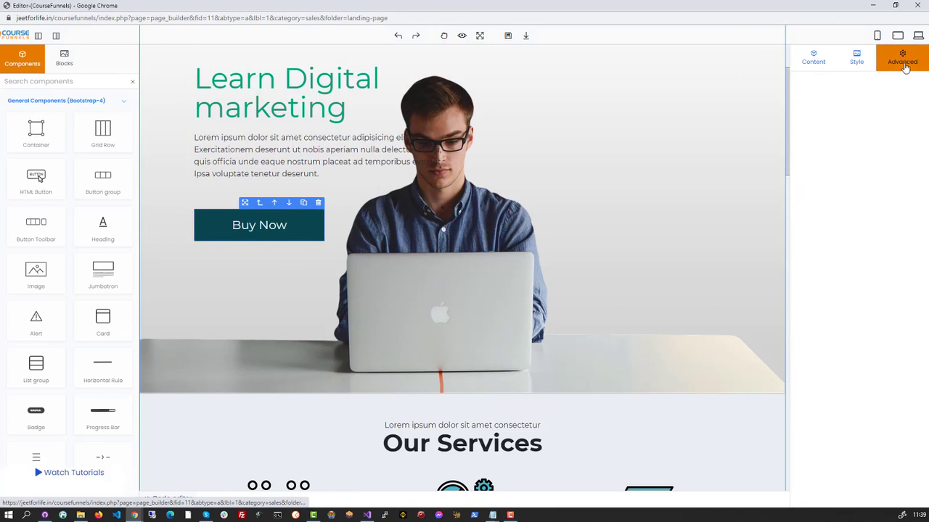
left_click(853, 67)
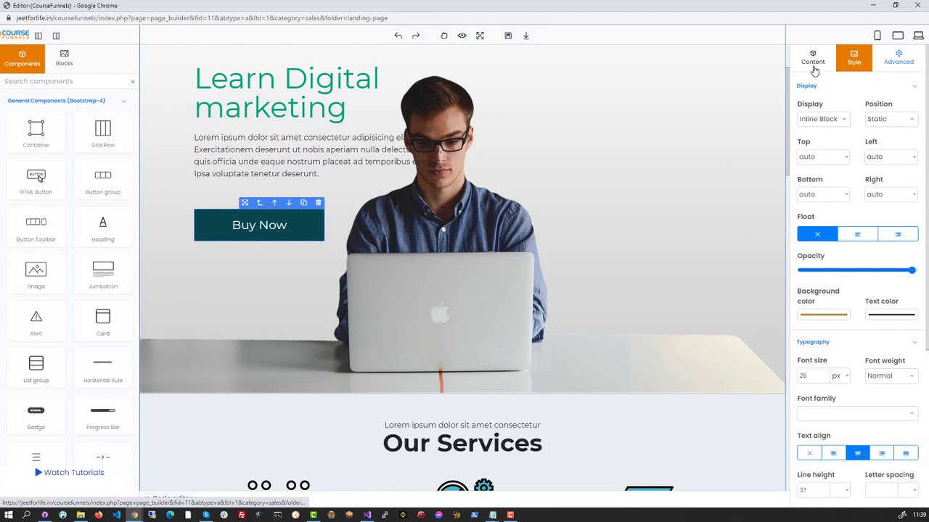
scroll(847, 336, "down", 2)
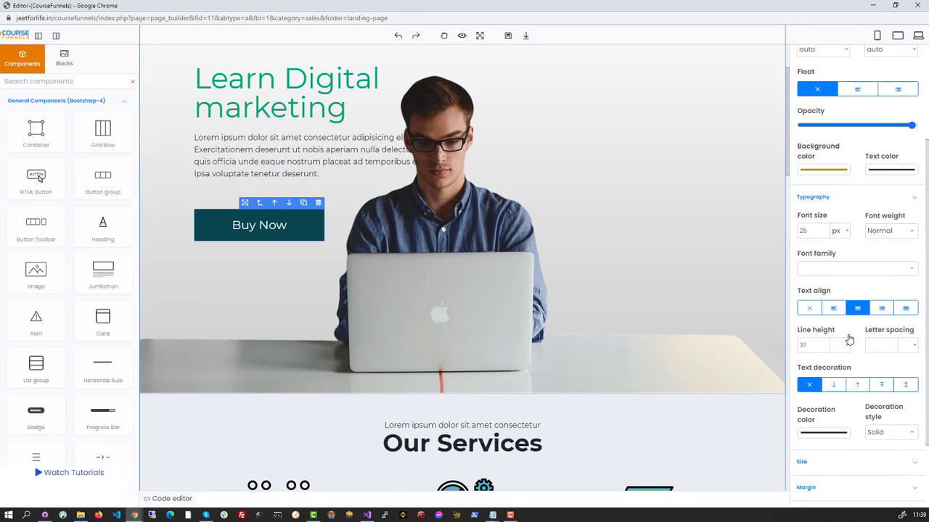
- Look over the services, pricing and details sections of the landing page, selecting the Feature 2 image
scroll(449, 218, "down", 5)
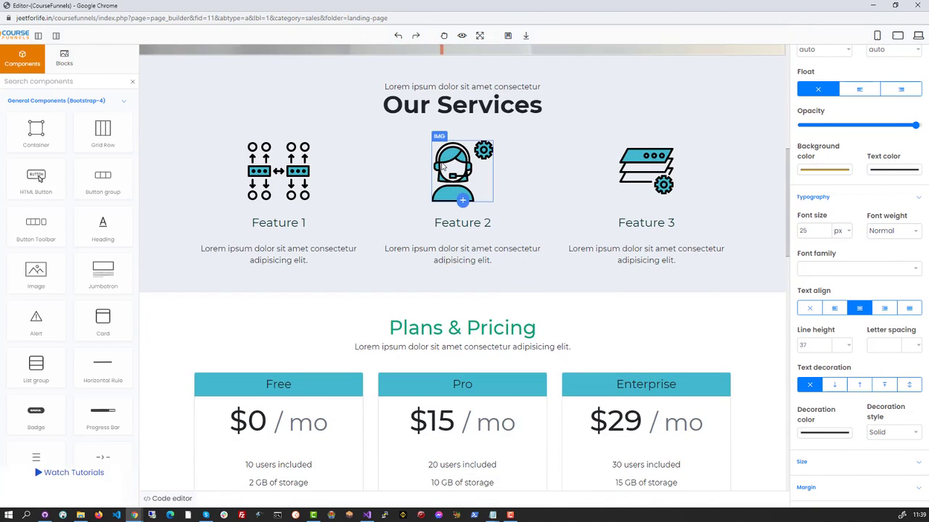
left_click(442, 166)
scroll(290, 305, "down", 3)
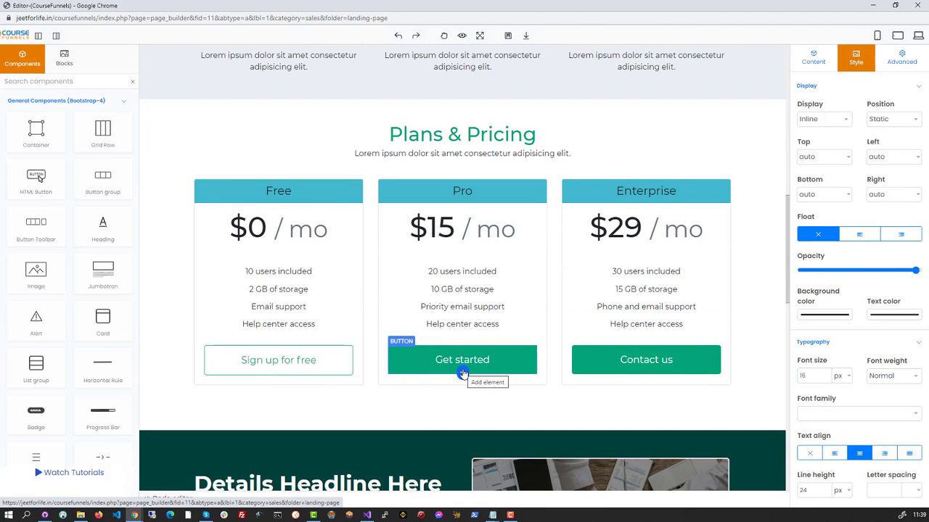
scroll(462, 373, "down", 5)
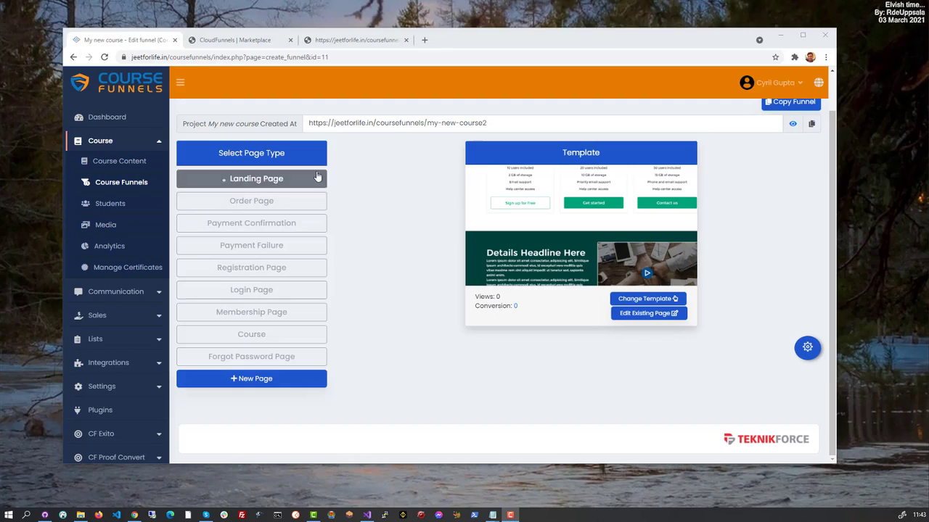
- View the order form templates for the funnel's order page, and return to the course funnels list
left_click(251, 201)
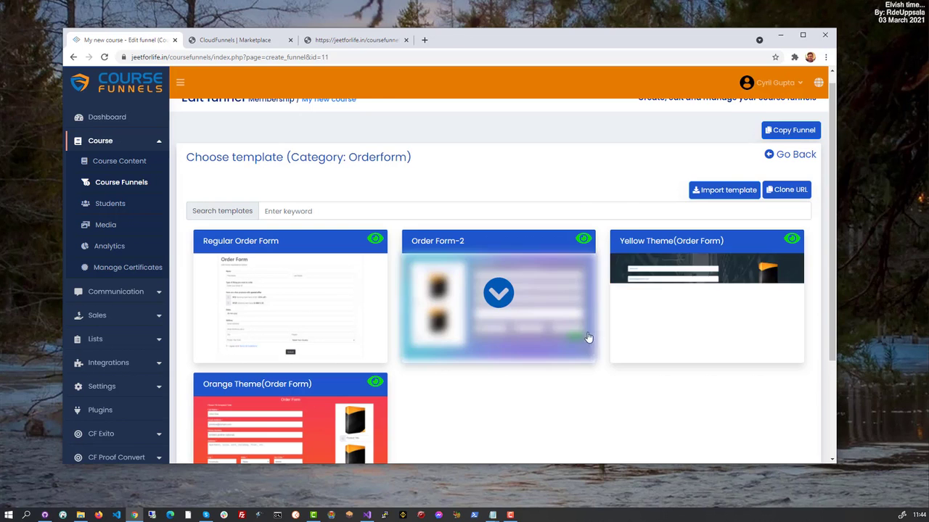
right_click(244, 171)
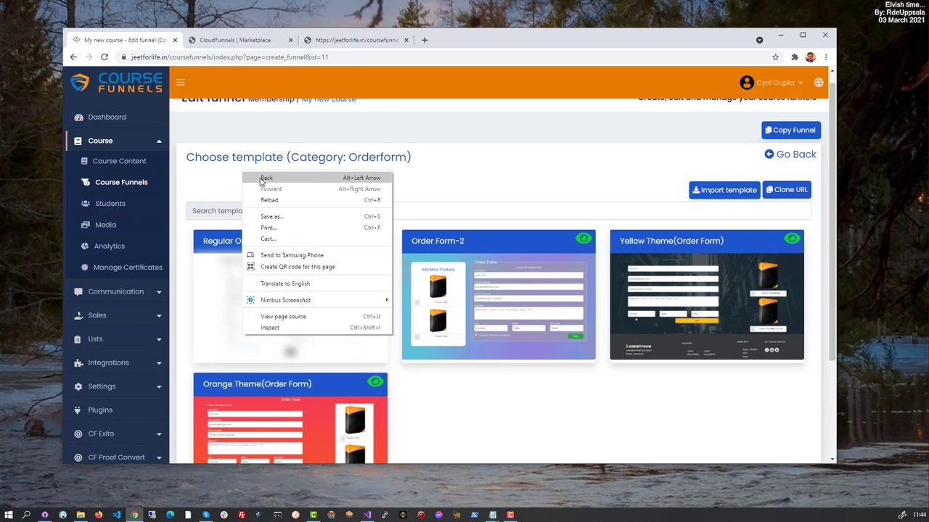
left_click(262, 179)
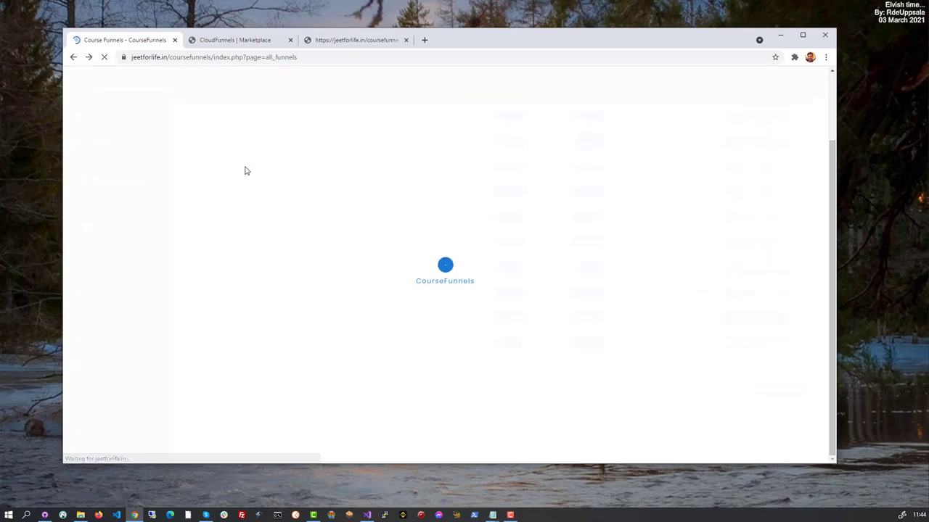
scroll(319, 249, "up", 2)
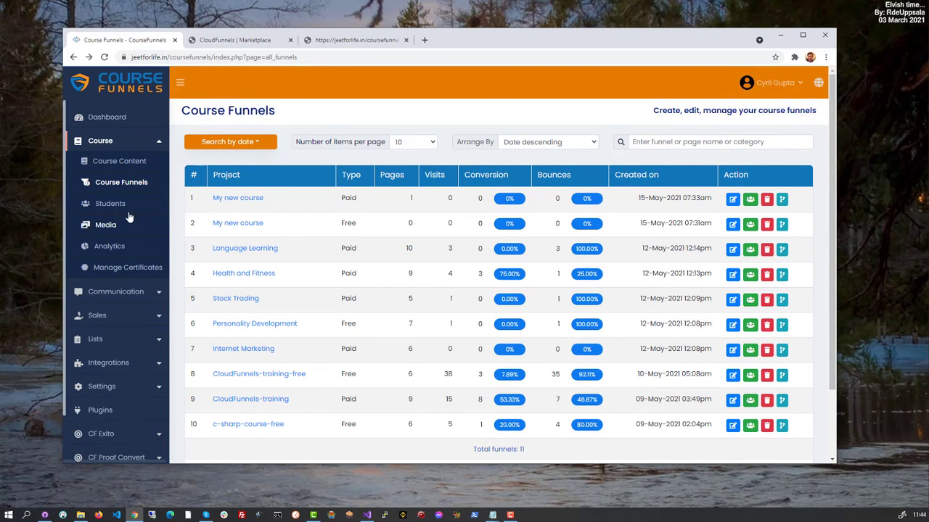
- Open the Health and Fitness course from the course content list and review its basic info settings
left_click(120, 161)
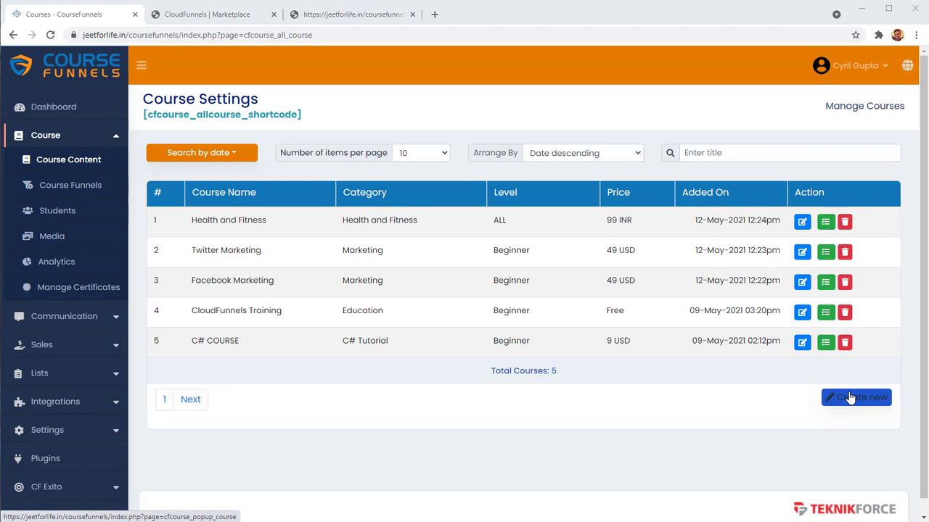
left_click(801, 228)
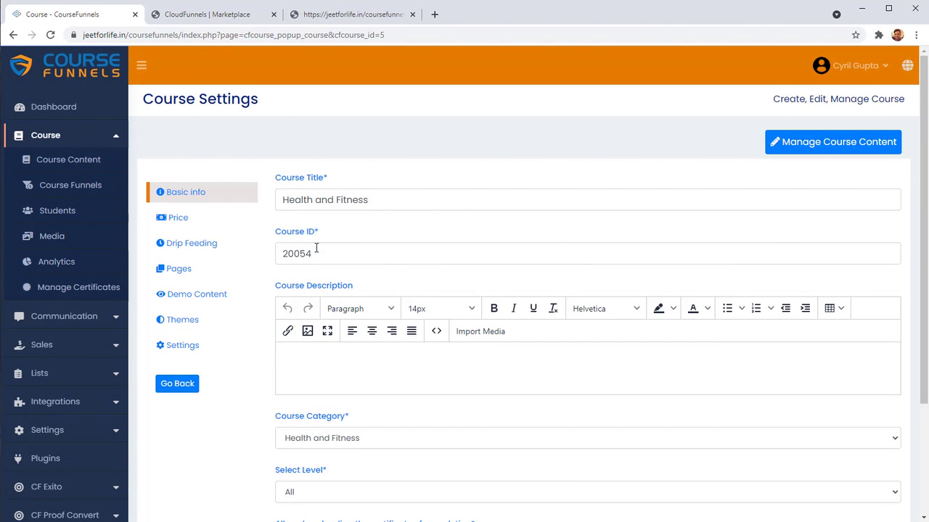
scroll(317, 250, "down", 1)
scroll(344, 255, "down", 2)
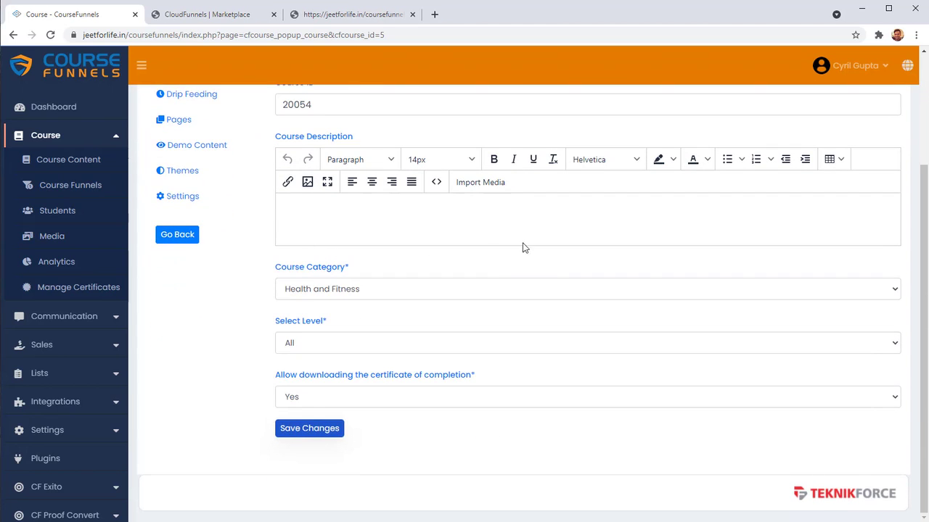
- Review the course category, level and certificate download choices in the Health and Fitness course's basic info
left_click(326, 296)
left_click(329, 296)
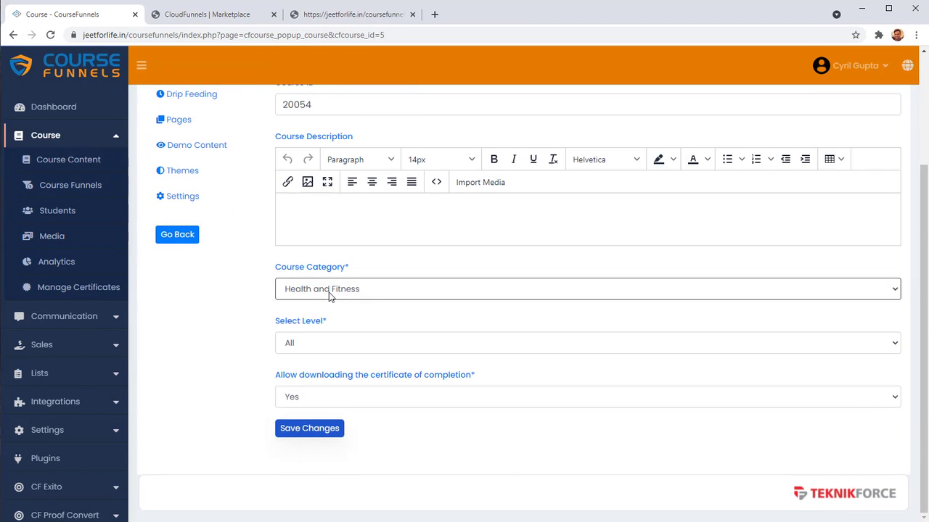
left_click(309, 345)
left_click(319, 415)
left_click(310, 399)
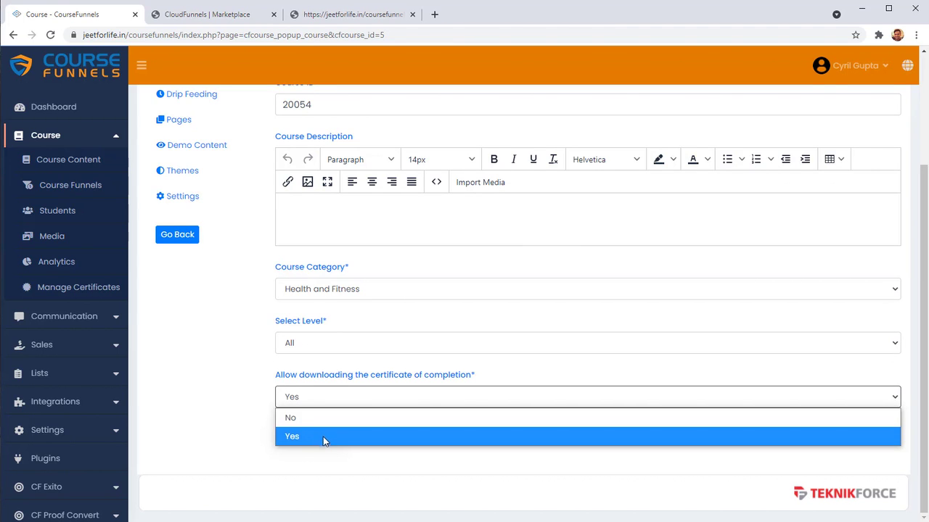
left_click(195, 276)
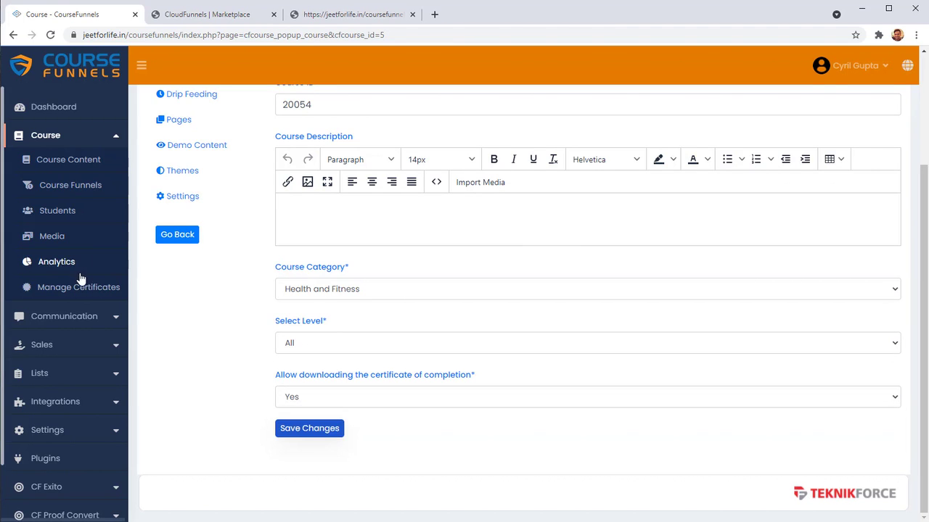
scroll(234, 320, "up", 3)
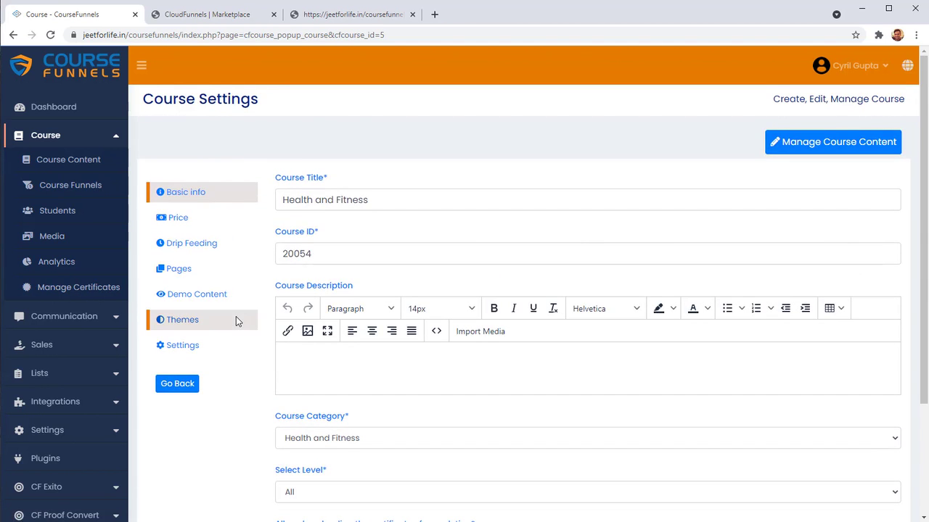
- Review the course's price settings, including course type, price, discounted price and the currency choices
left_click(187, 217)
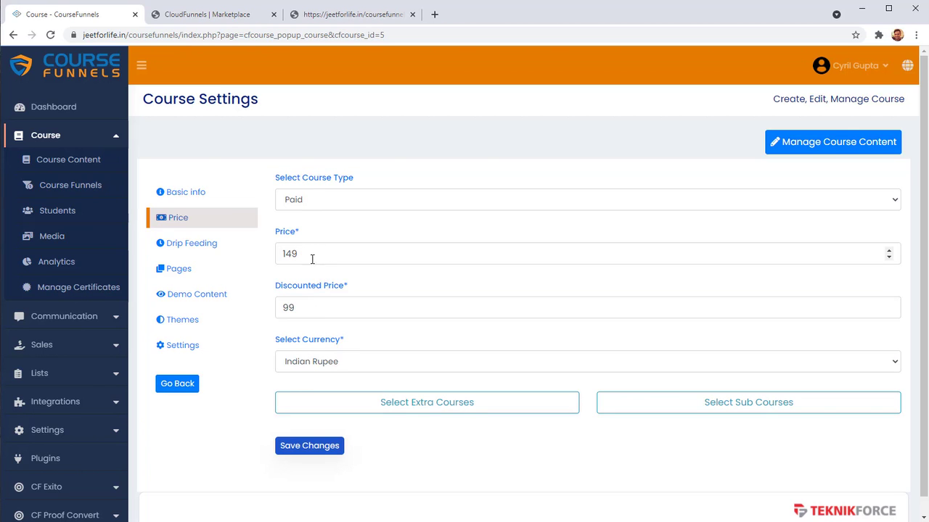
left_click(308, 366)
left_click(308, 366)
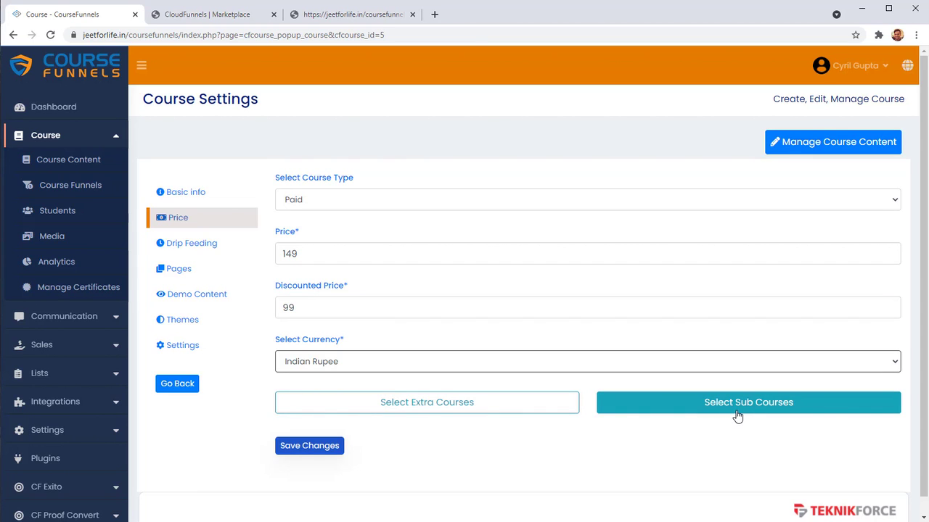
- Switch the Drip Feeding toggle for the course and review the drip interval and drip text fields
left_click(183, 247)
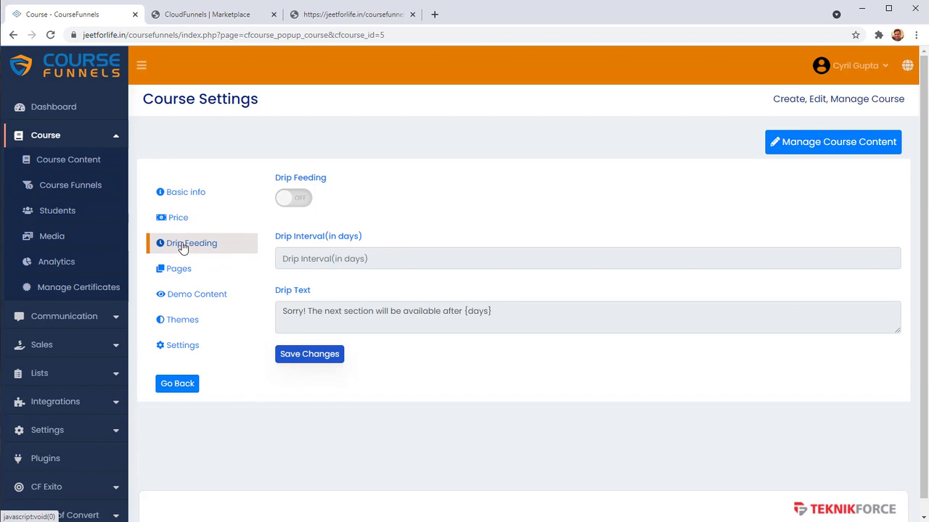
left_click(302, 205)
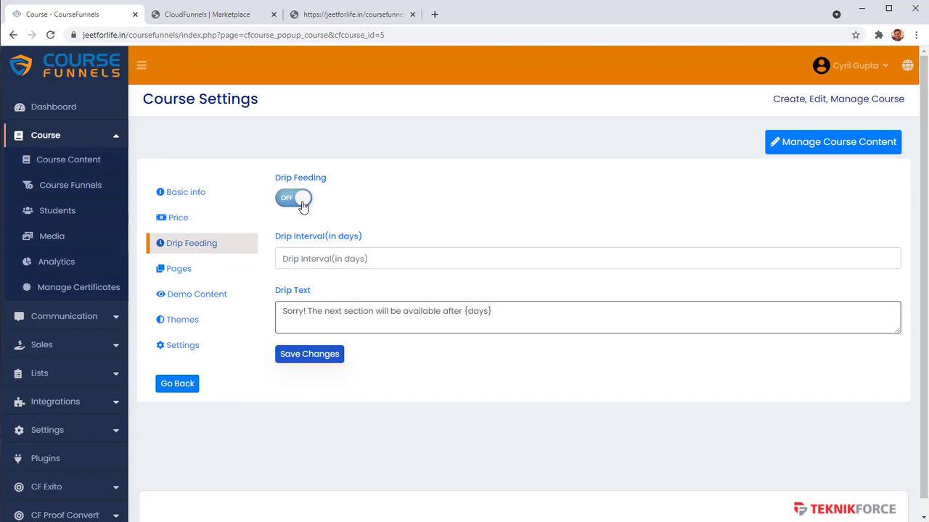
left_click(320, 260)
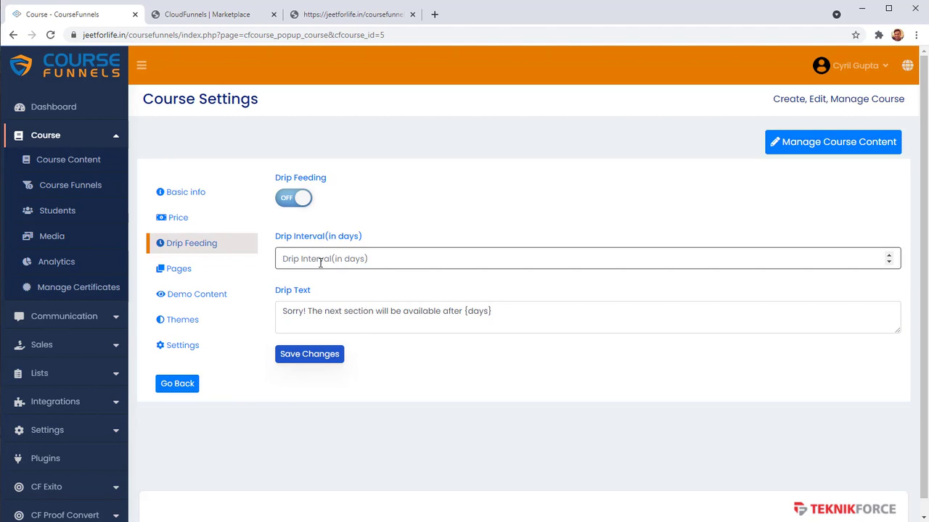
left_click_drag(367, 312, 475, 323)
left_click(456, 365)
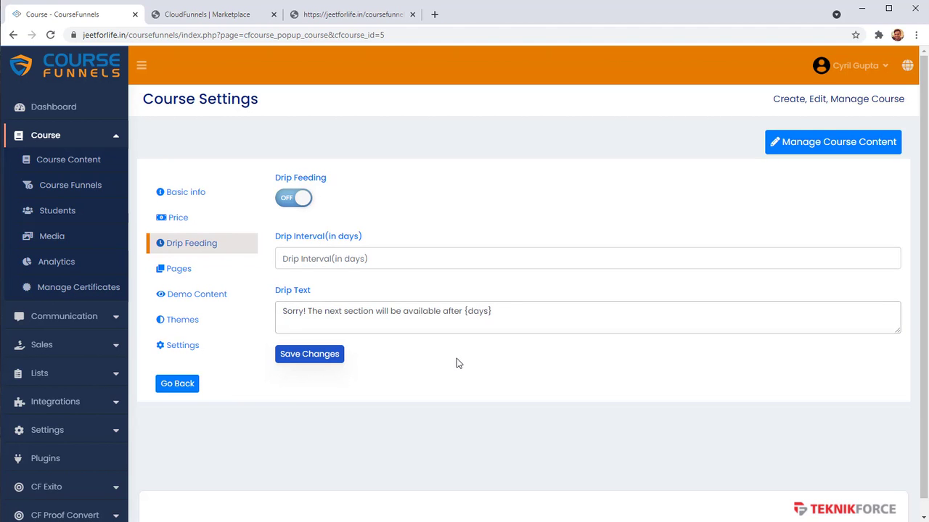
- Review the course's page URL fields, and look over the branding logo and course image fields of its demo content
left_click(200, 274)
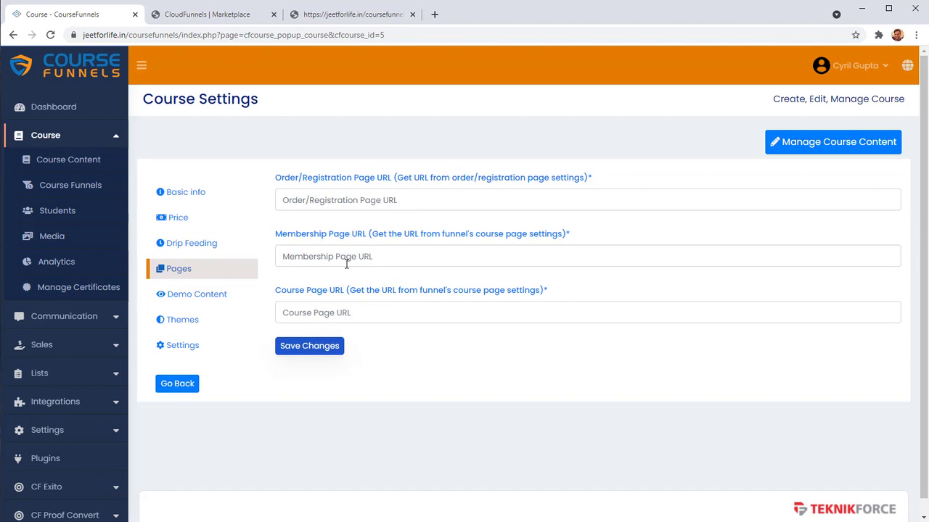
left_click(369, 257)
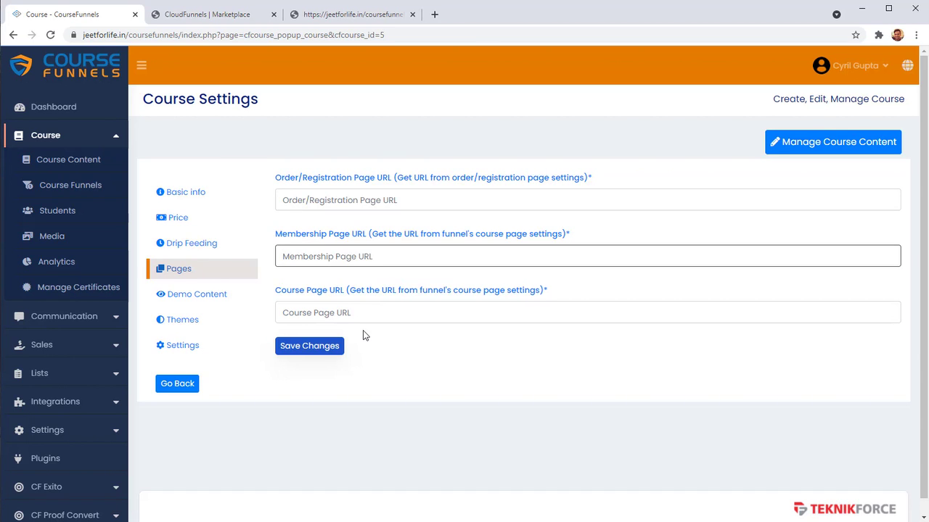
left_click(193, 292)
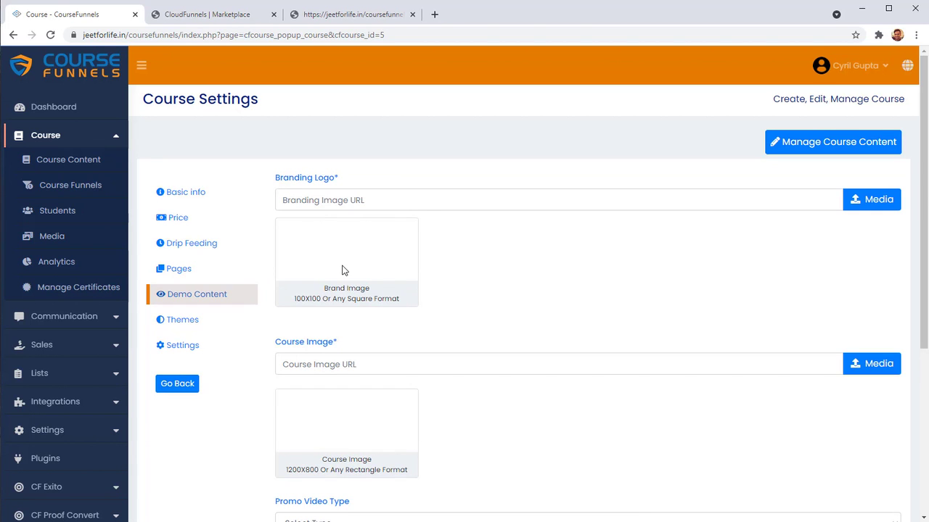
scroll(530, 276, "down", 3)
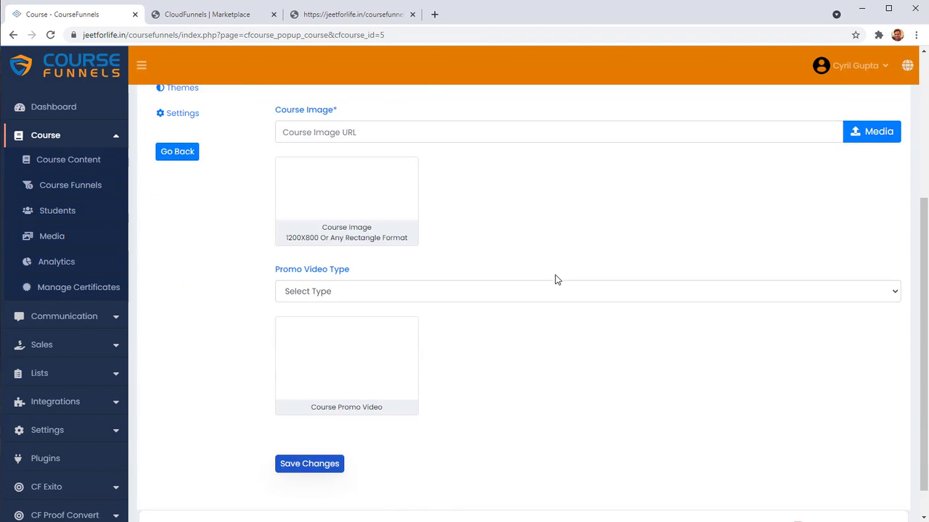
scroll(446, 321, "up", 3)
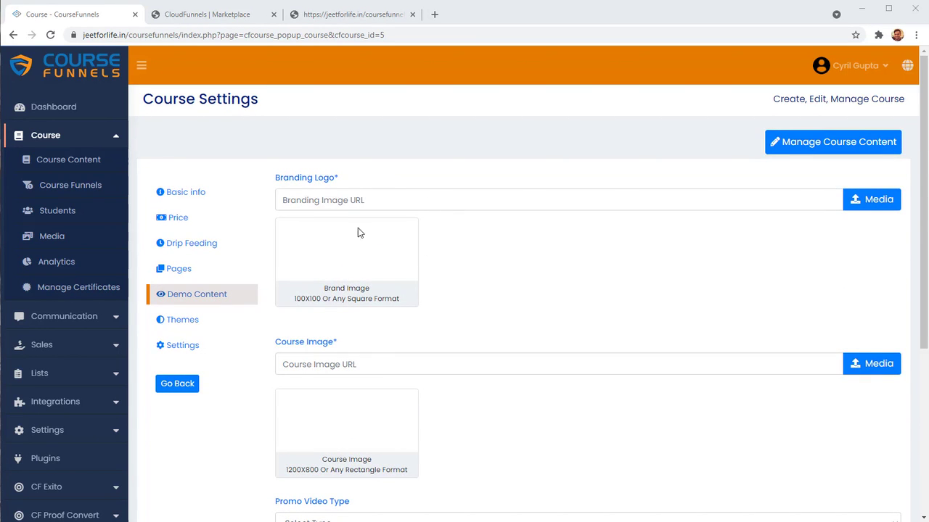
scroll(373, 249, "down", 3)
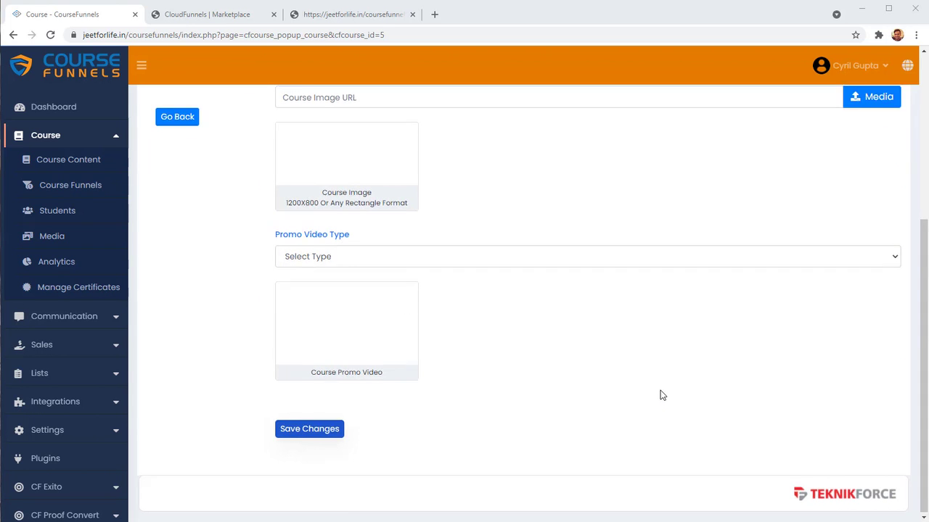
scroll(662, 395, "up", 3)
left_click(314, 202)
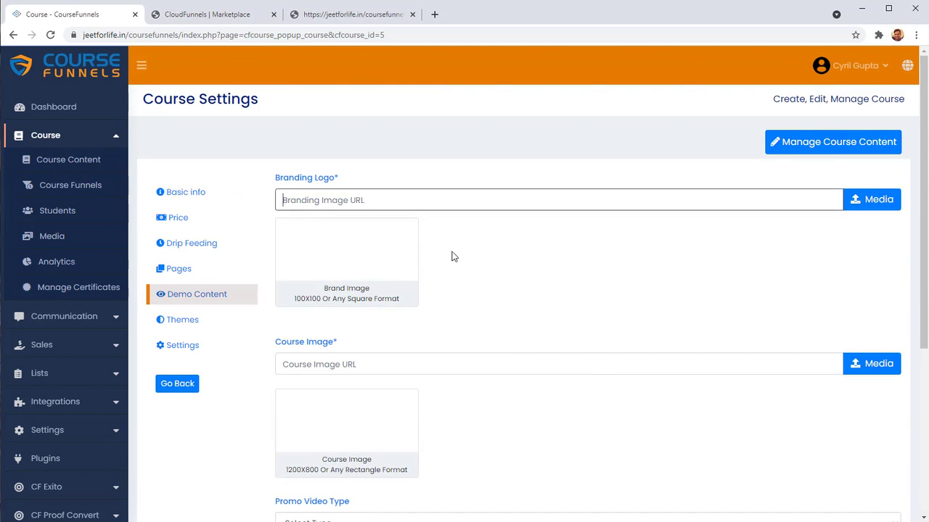
scroll(450, 261, "down", 2)
left_click(405, 196)
scroll(428, 240, "down", 2)
- Set the demo content's promo video type to Youtube and activate the promo video URL field
left_click(456, 256)
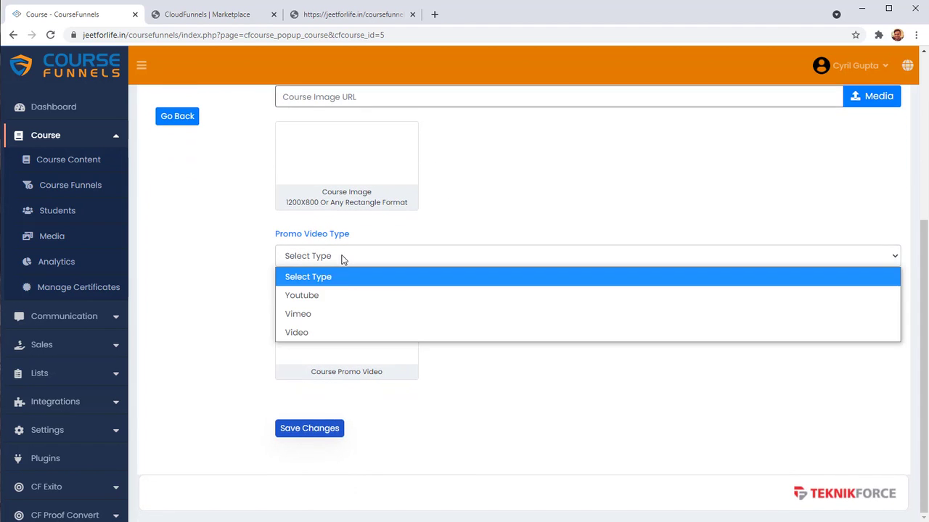
left_click(239, 326)
left_click(324, 260)
left_click(316, 295)
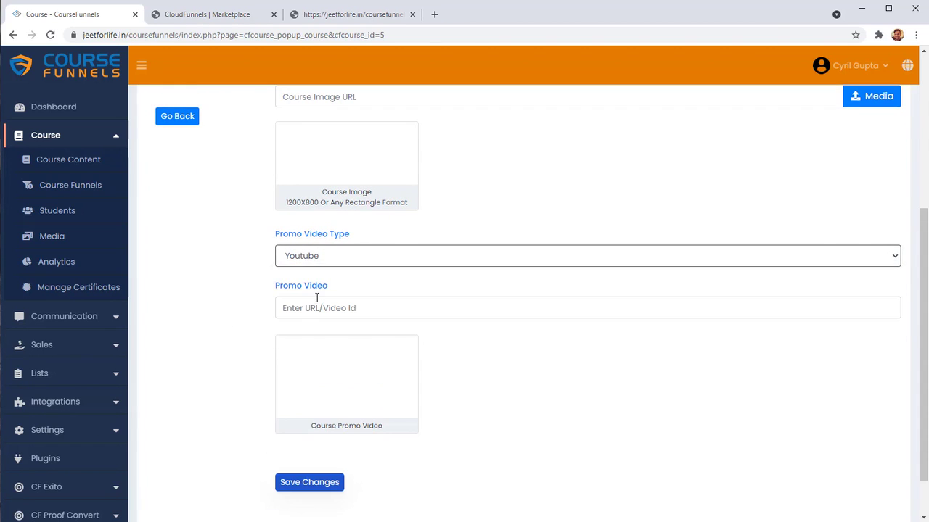
left_click(305, 306)
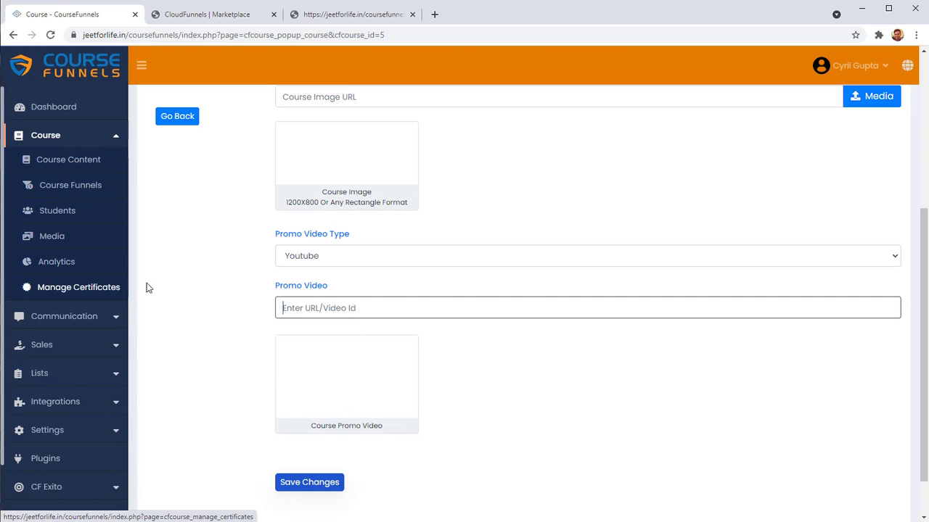
- Choose the third, dark theme for the course and save the change
scroll(218, 300, "up", 4)
left_click(218, 319)
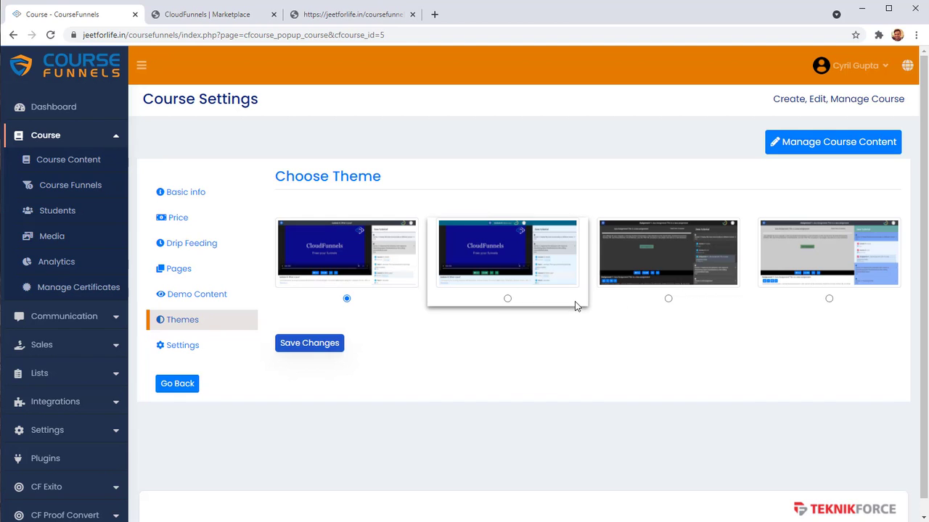
left_click(470, 280)
left_click(709, 296)
left_click(326, 343)
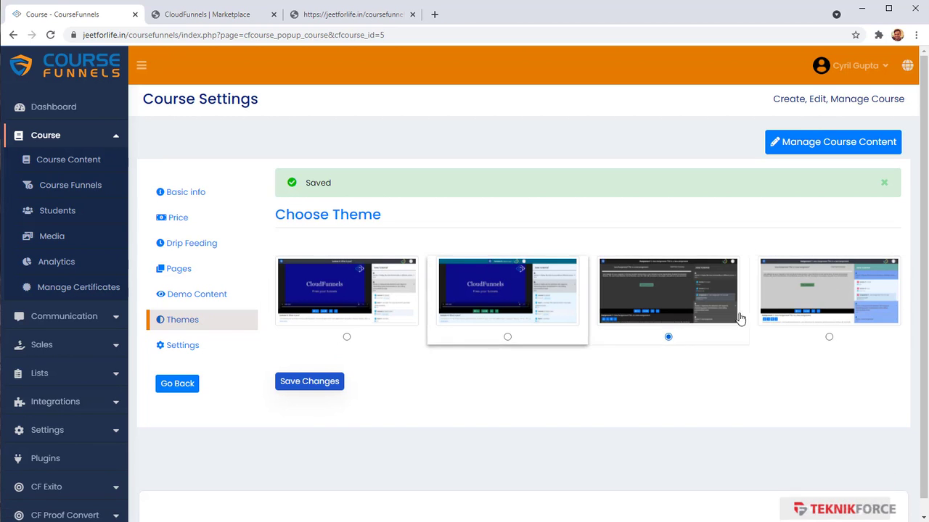
- Review the course's default header menu setting and the shortcodes for showing the course, member progress and dropdown menu
left_click(170, 348)
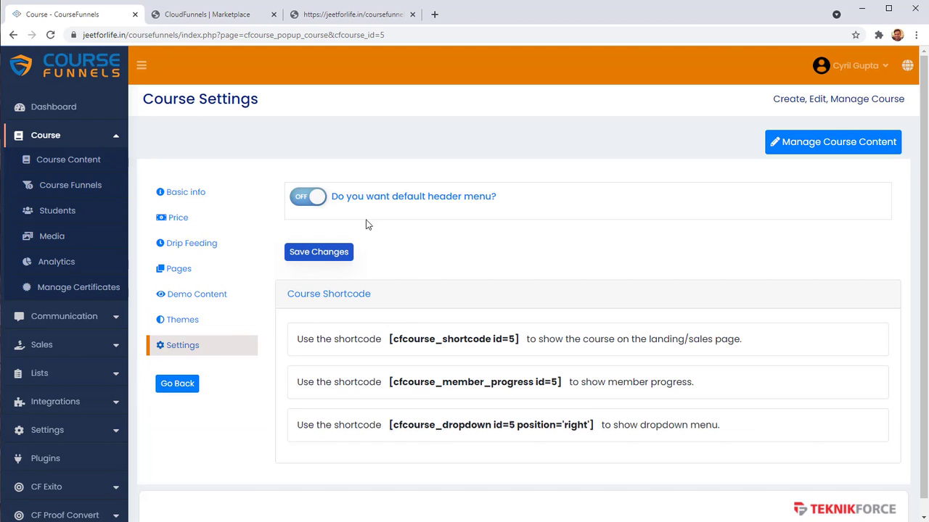
scroll(419, 337, "down", 1)
left_click_drag(442, 335, 549, 336)
left_click_drag(459, 371, 509, 420)
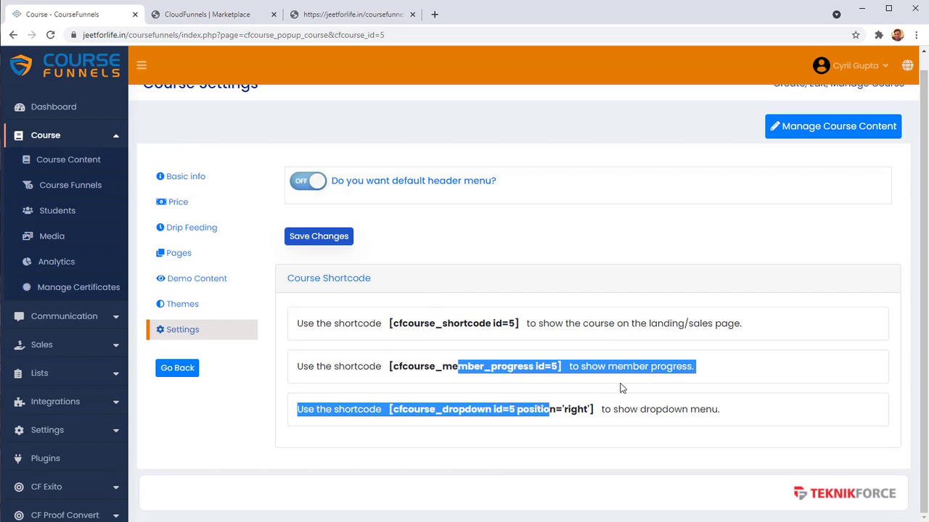
left_click(602, 348)
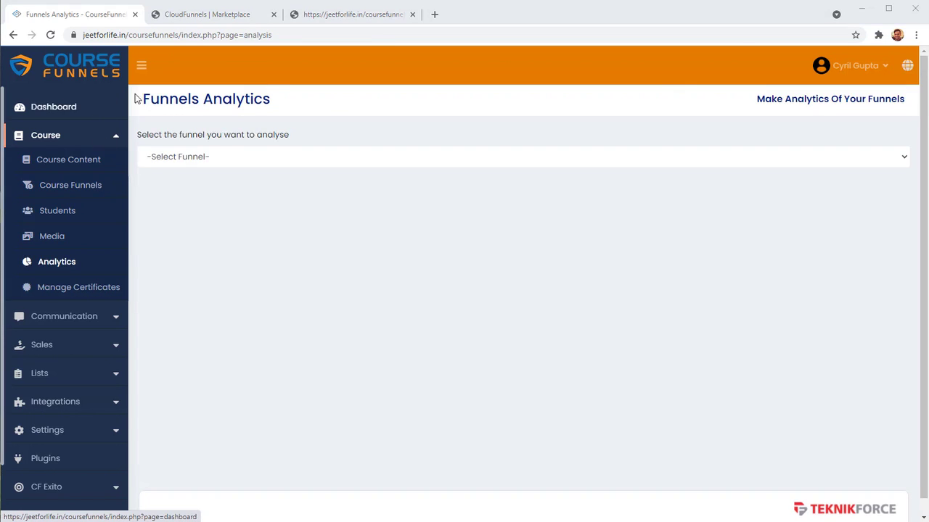
- Open the funnel analytics for the Language Learning funnel and examine its browser, operating system, device and location breakdowns
left_click(64, 267)
left_click(242, 161)
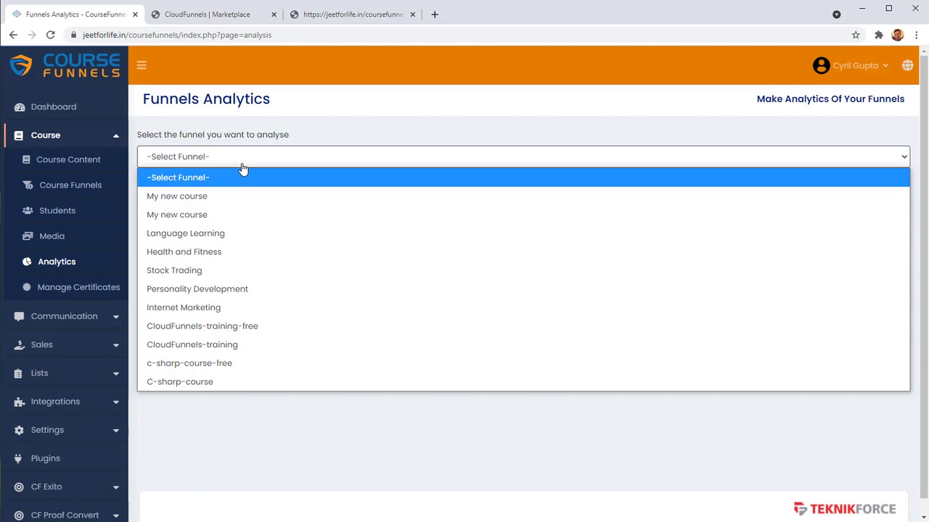
left_click(245, 233)
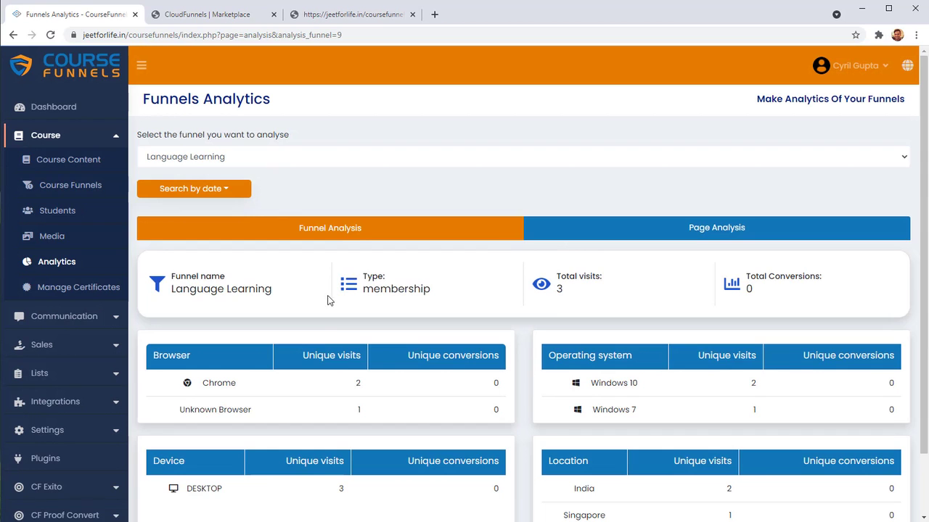
scroll(319, 308, "down", 1)
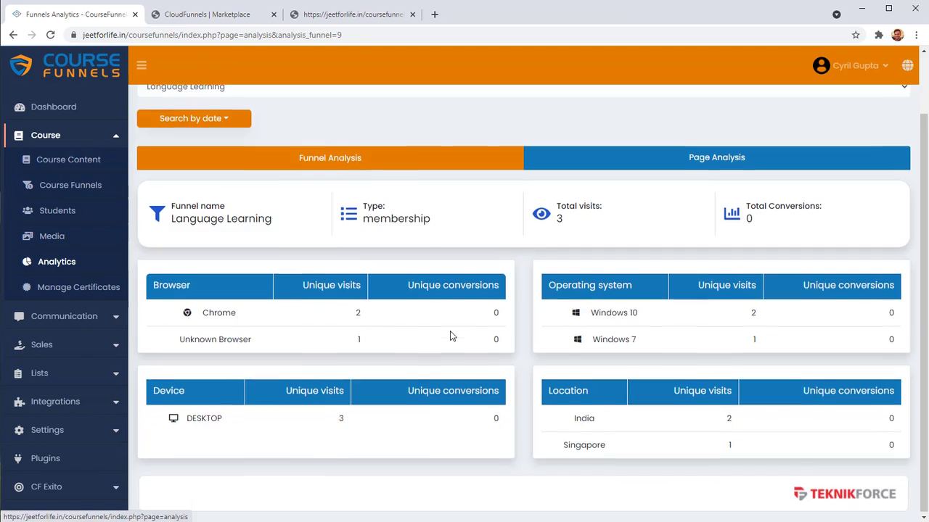
scroll(457, 323, "up", 1)
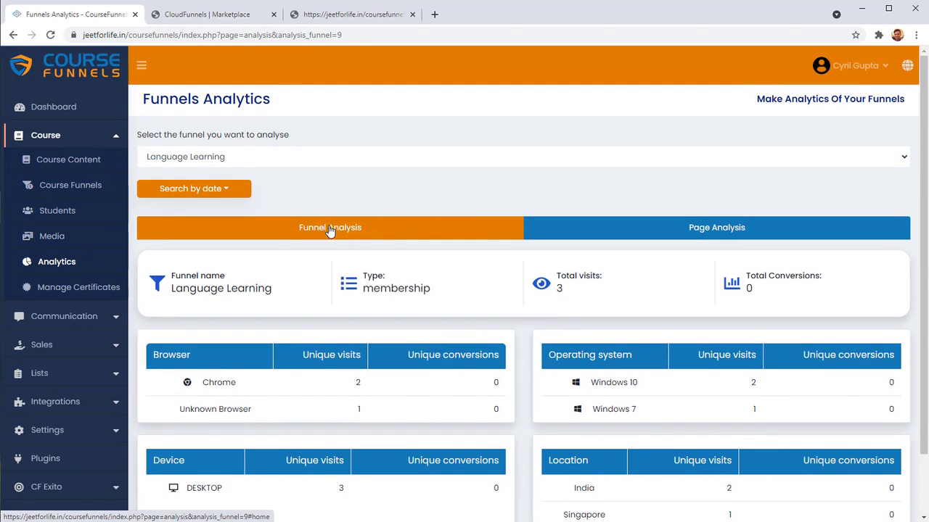
- Examine the page-by-page analysis of visits and conversions for the Language Learning funnel
left_click(654, 242)
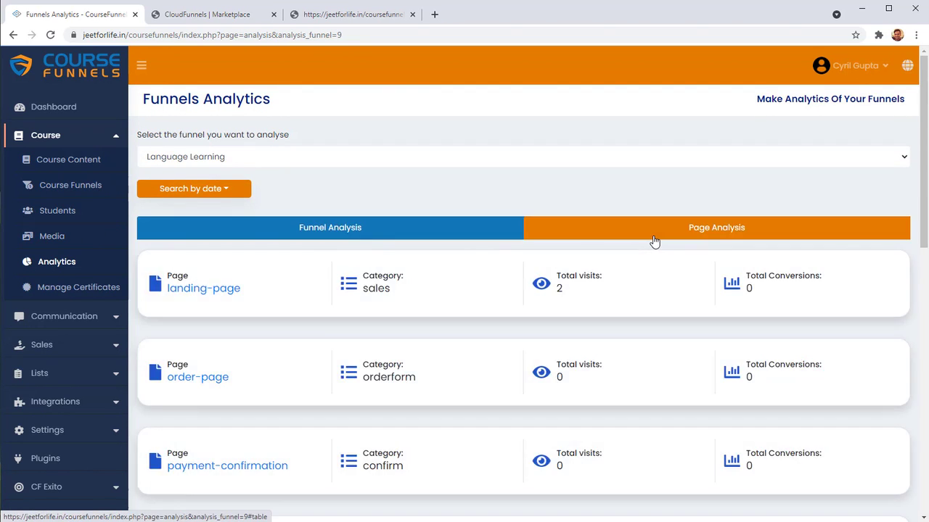
scroll(290, 327, "down", 1)
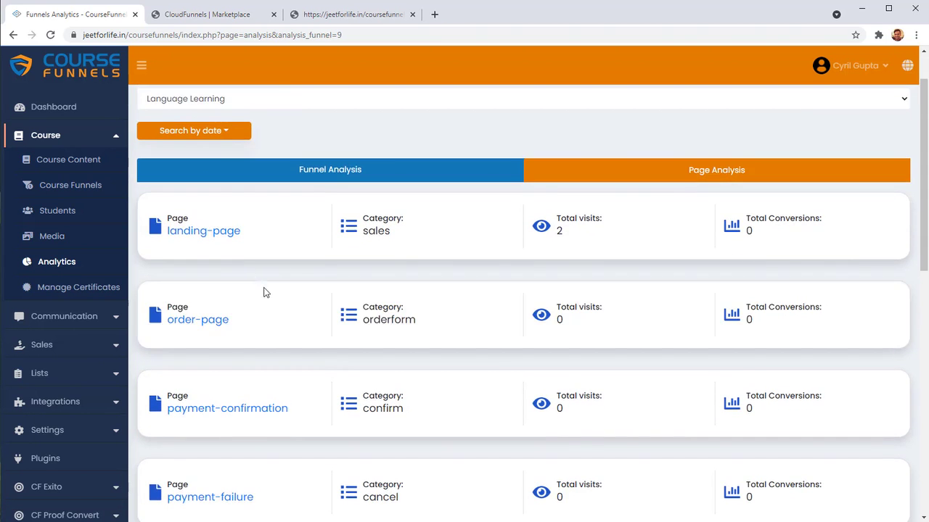
scroll(267, 292, "down", 3)
scroll(276, 332, "down", 5)
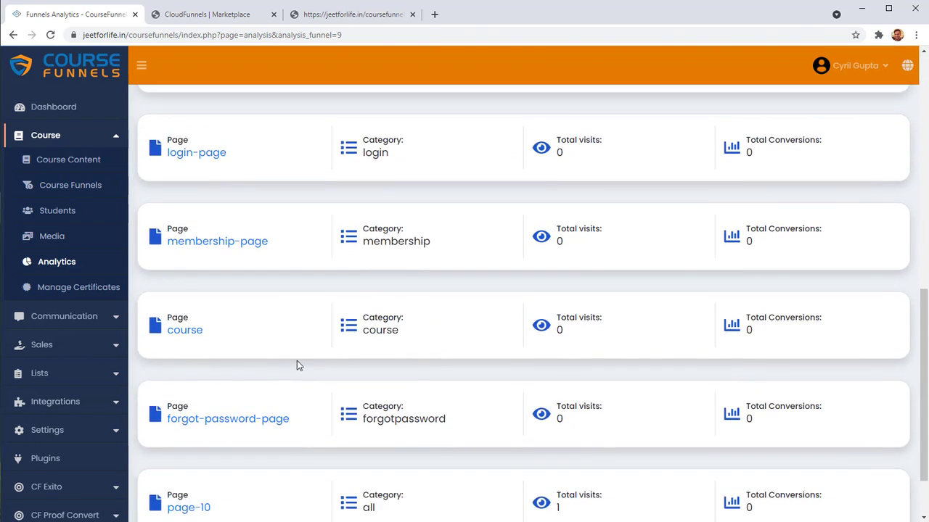
scroll(644, 405, "up", 9)
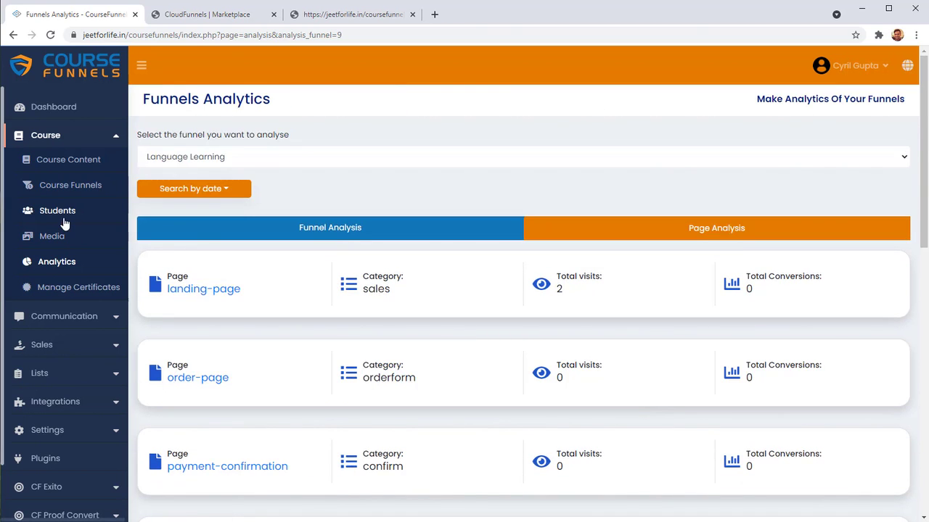
- View the optins collected by the Health and Fitness funnel's login page and return to the list of course funnels
left_click(76, 192)
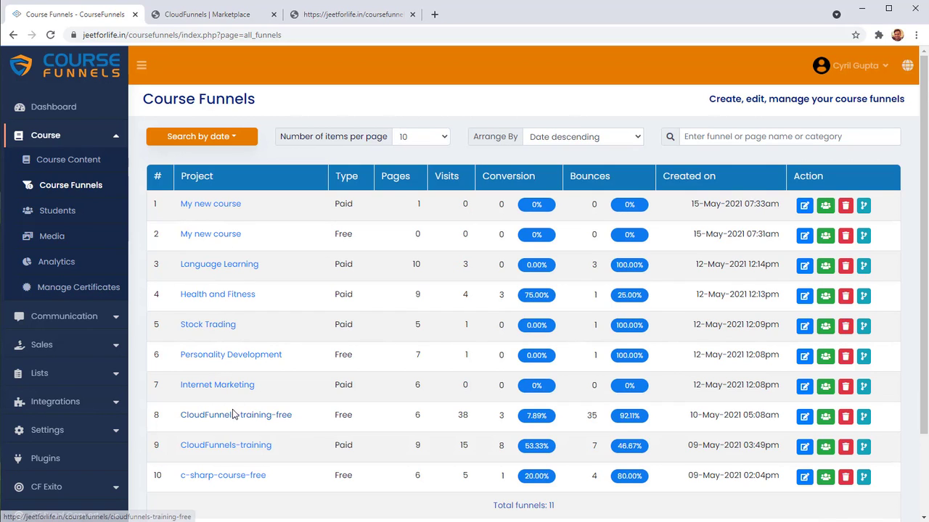
left_click(825, 303)
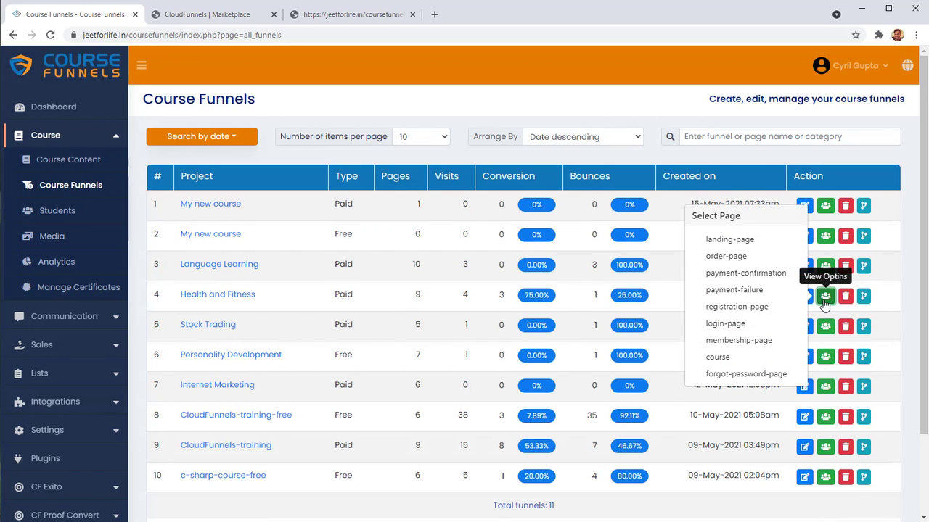
left_click(752, 324)
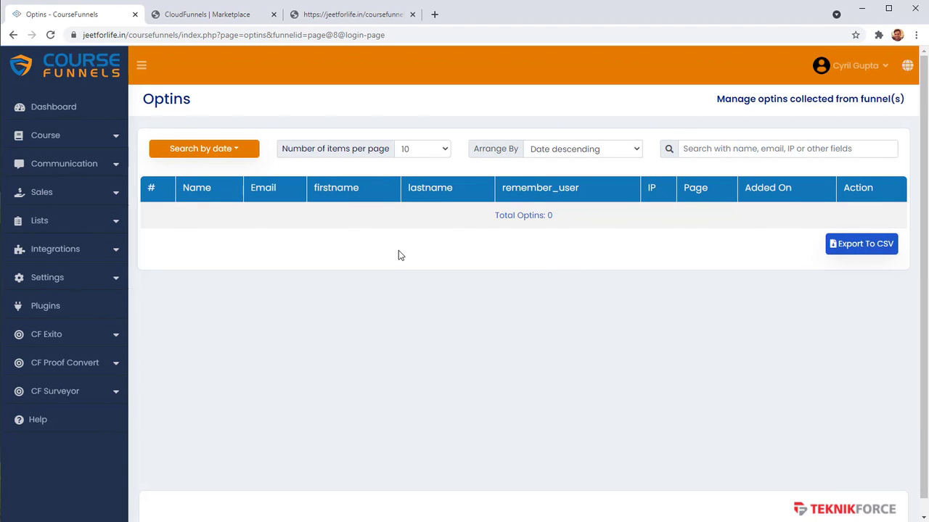
right_click(398, 255)
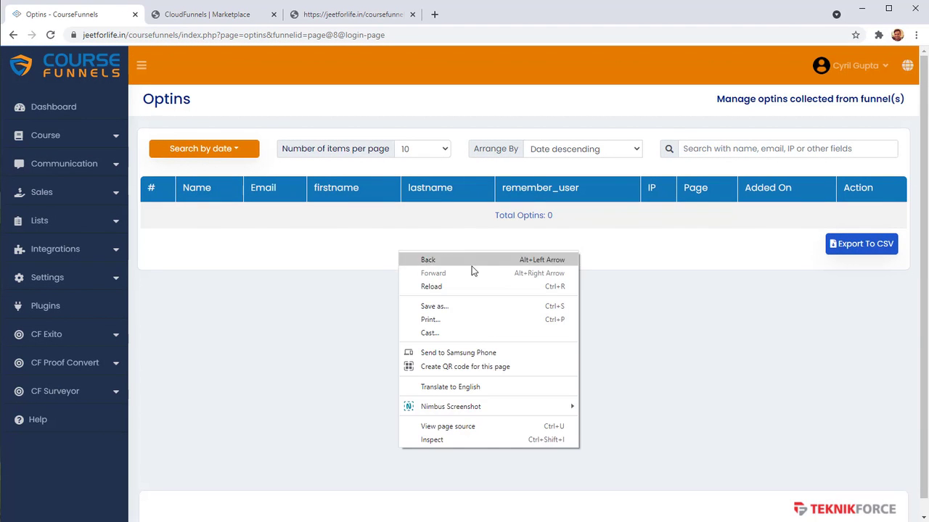
left_click(718, 318)
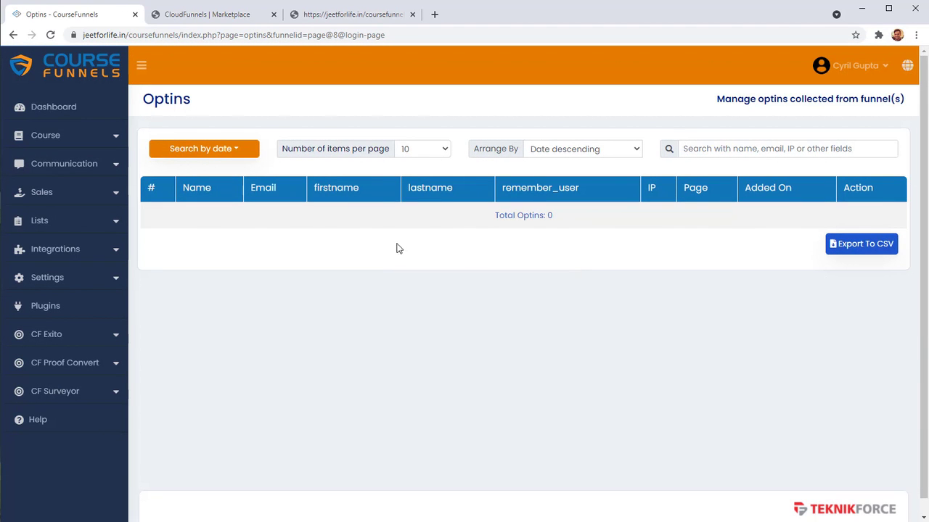
right_click(375, 311)
left_click(402, 321)
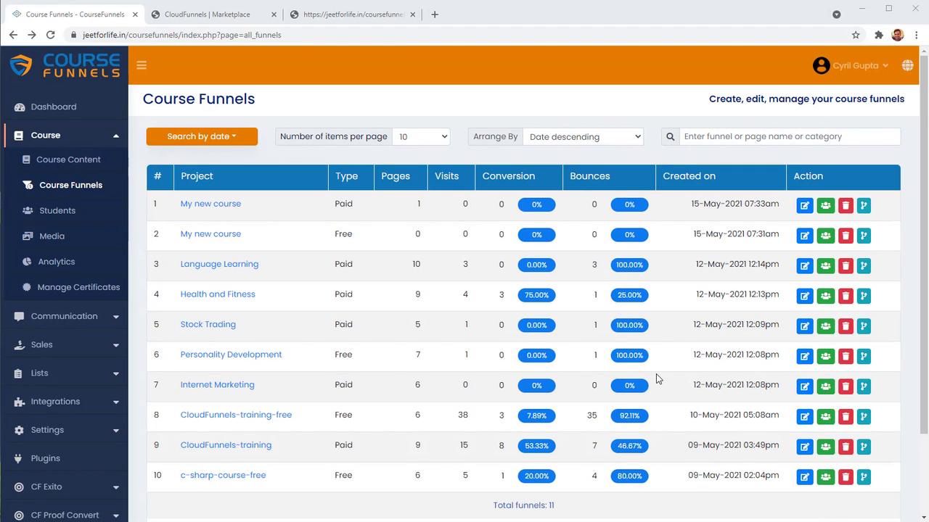
- Open the Health and Fitness funnel for editing and bring up its landing page's settings
left_click(864, 207)
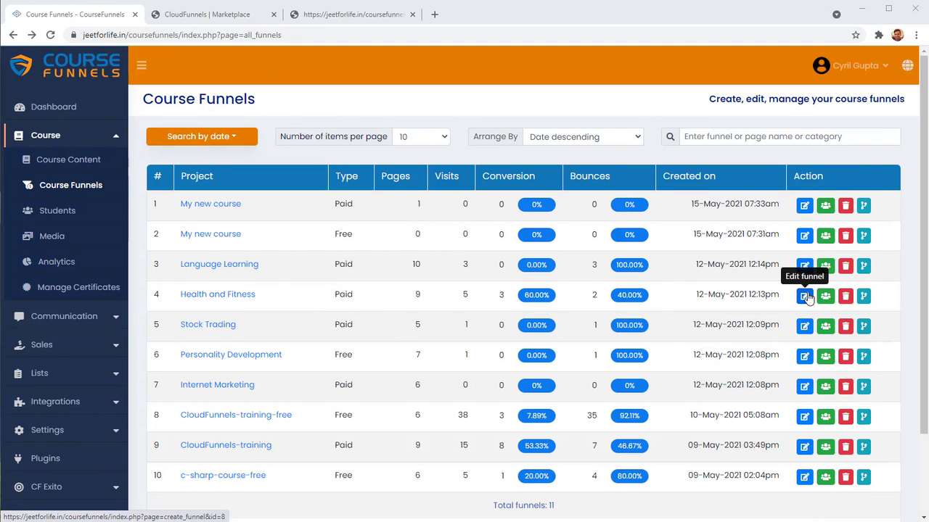
left_click(804, 325)
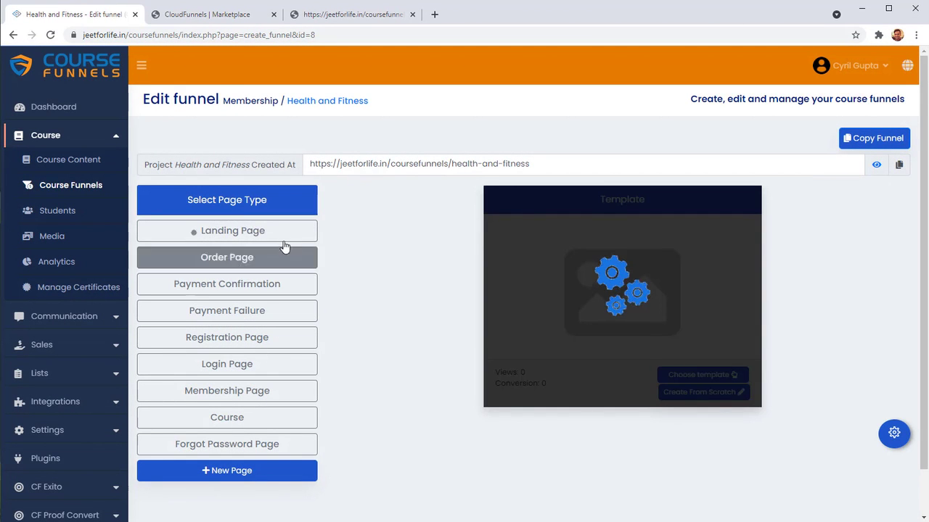
left_click(894, 433)
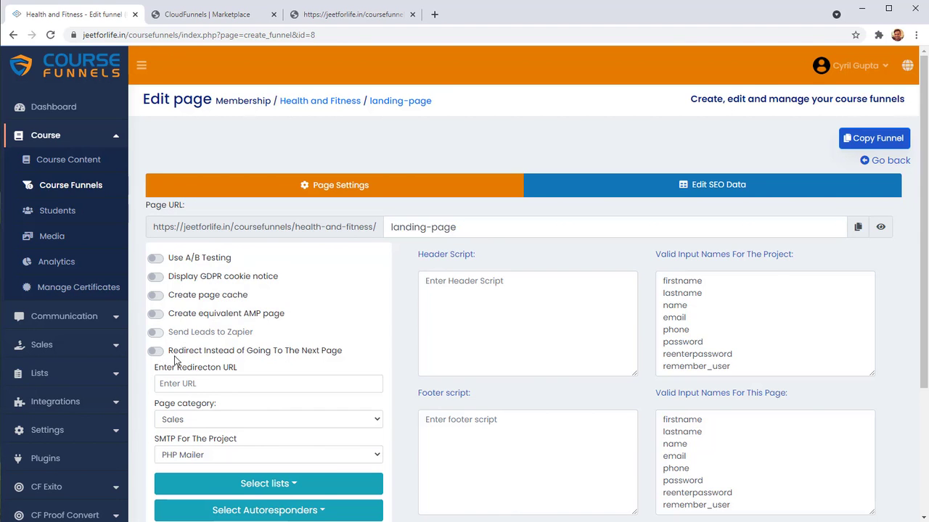
- Review the landing page's toggles, page category choices and available SMTP mailers without changing them
scroll(164, 359, "down", 2)
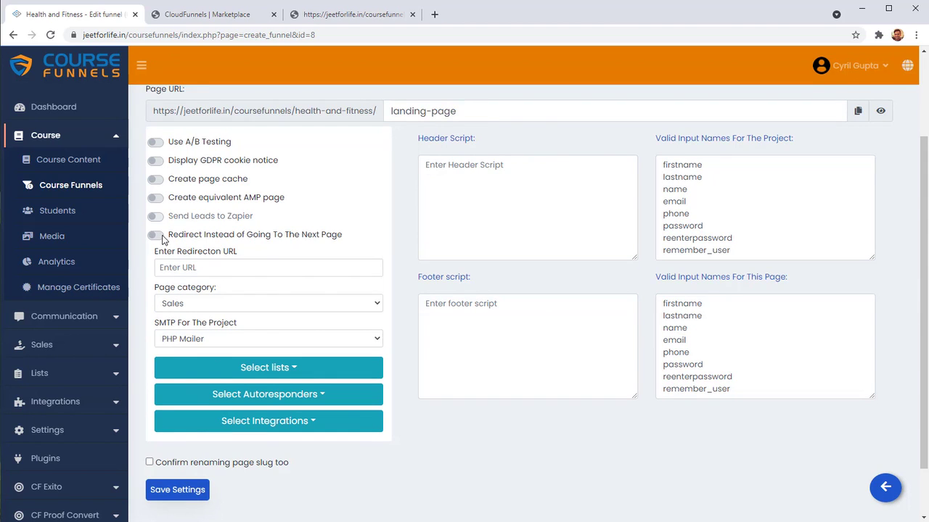
left_click(216, 306)
left_click(218, 306)
left_click(227, 336)
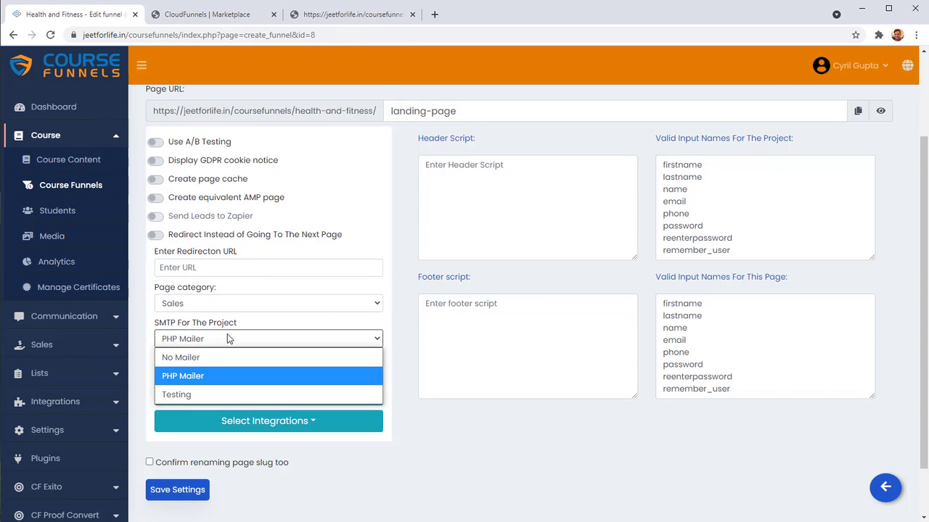
left_click(227, 336)
- Check which lists, autoresponders and integrations can be assigned to the landing page
left_click(293, 369)
scroll(293, 375, "down", 1)
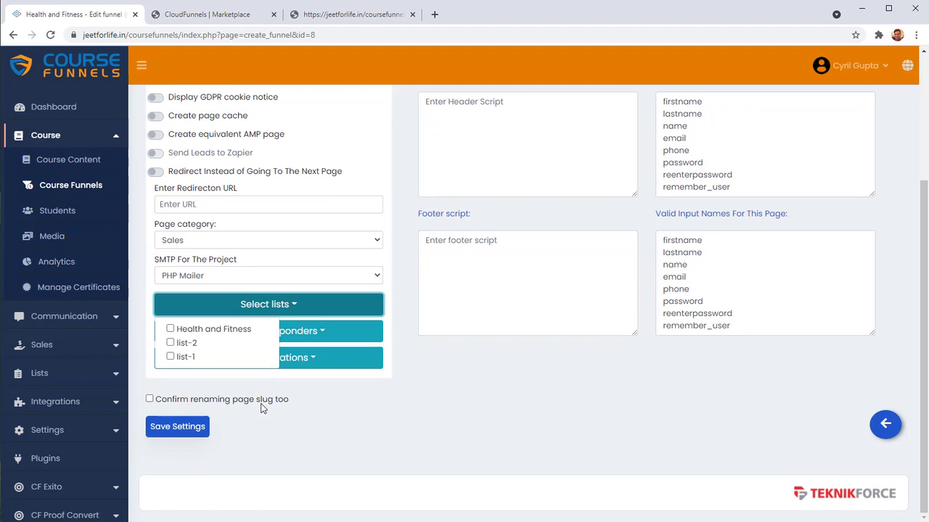
left_click(285, 431)
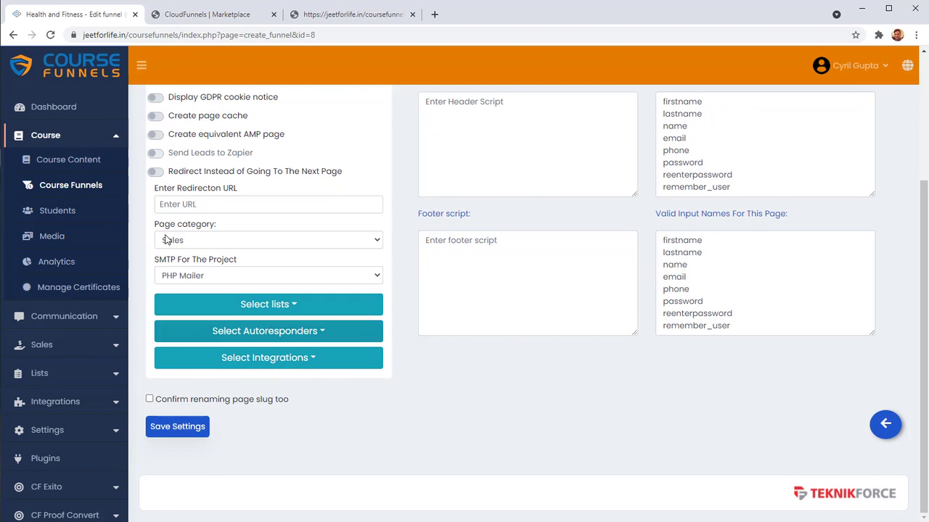
left_click(291, 338)
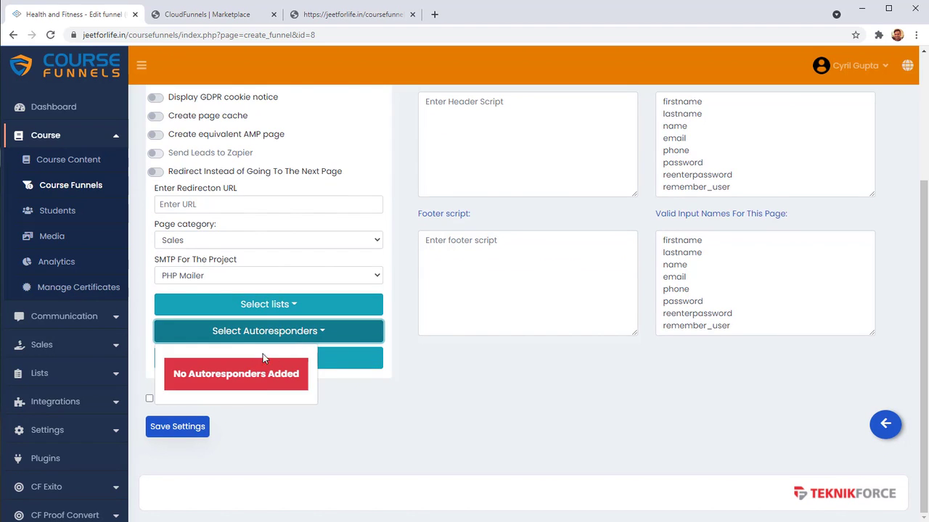
left_click(407, 423)
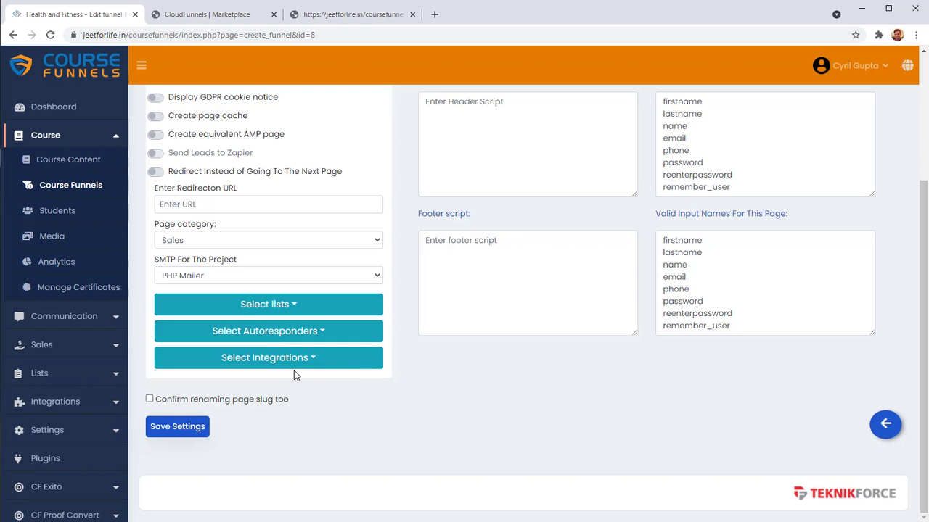
left_click(296, 360)
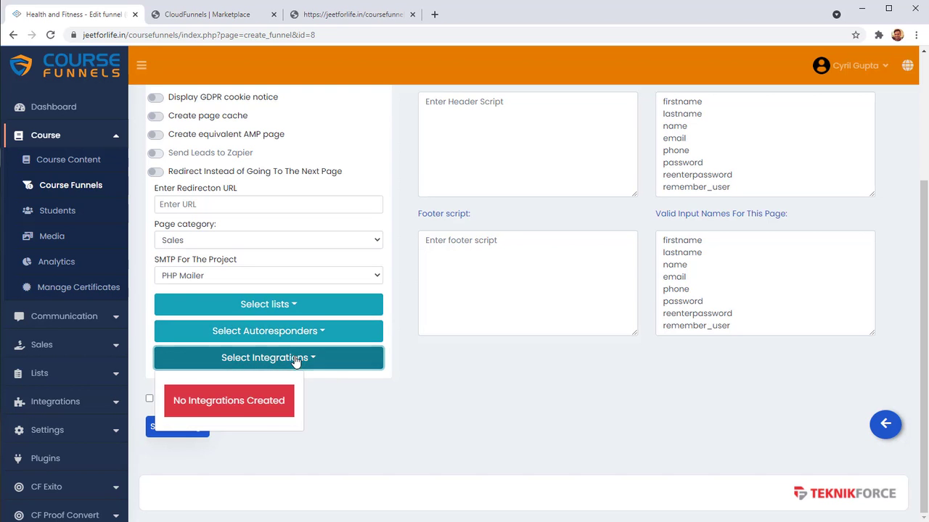
left_click(373, 428)
- Examine the landing page's header and footer script fields and the valid input names for the project
scroll(438, 370, "up", 3)
left_click(539, 349)
scroll(560, 382, "down", 2)
left_click(574, 320)
left_click_drag(702, 166, 734, 251)
left_click(739, 244)
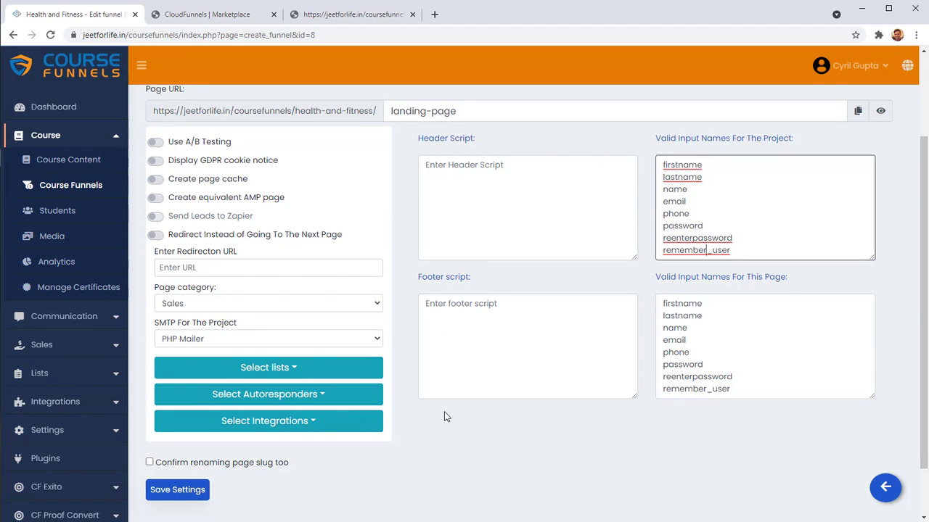
scroll(460, 392, "up", 2)
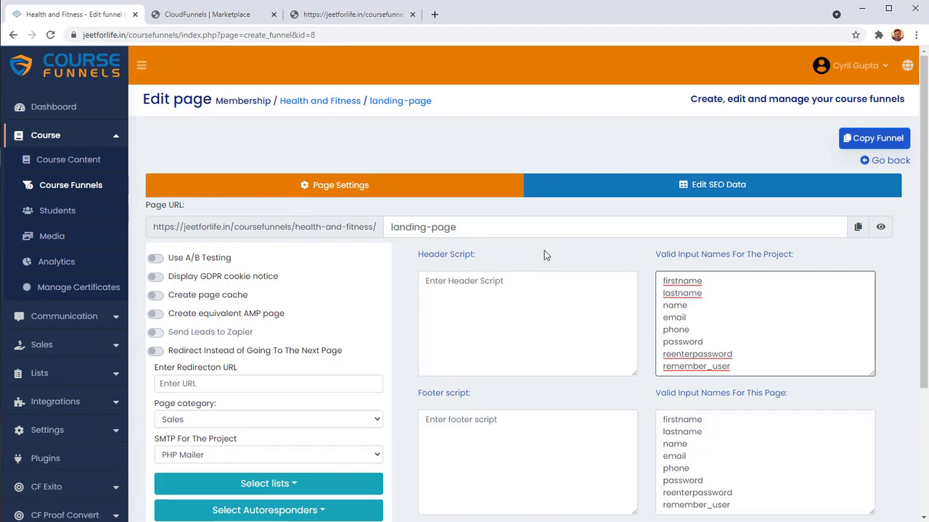
- Review the landing page's SEO data fields and go back to the Health and Fitness funnel overview
left_click(635, 190)
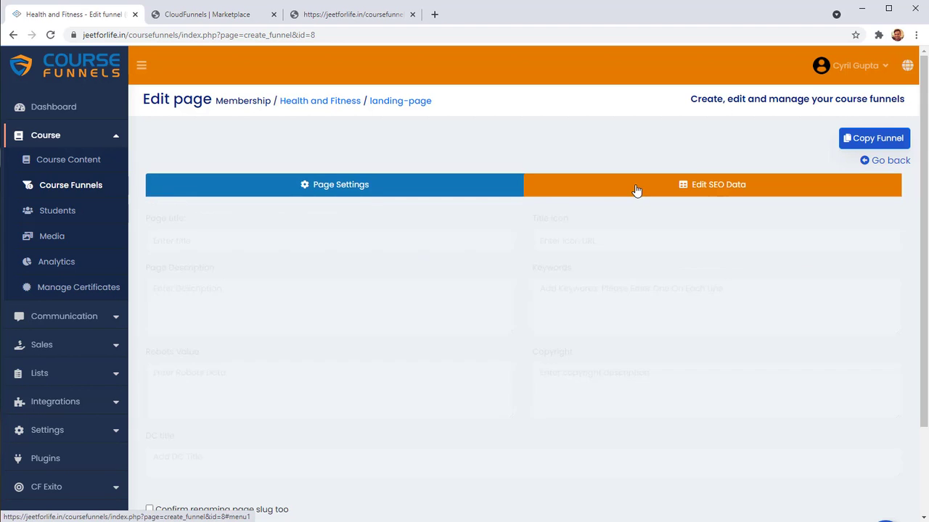
scroll(268, 319, "down", 2)
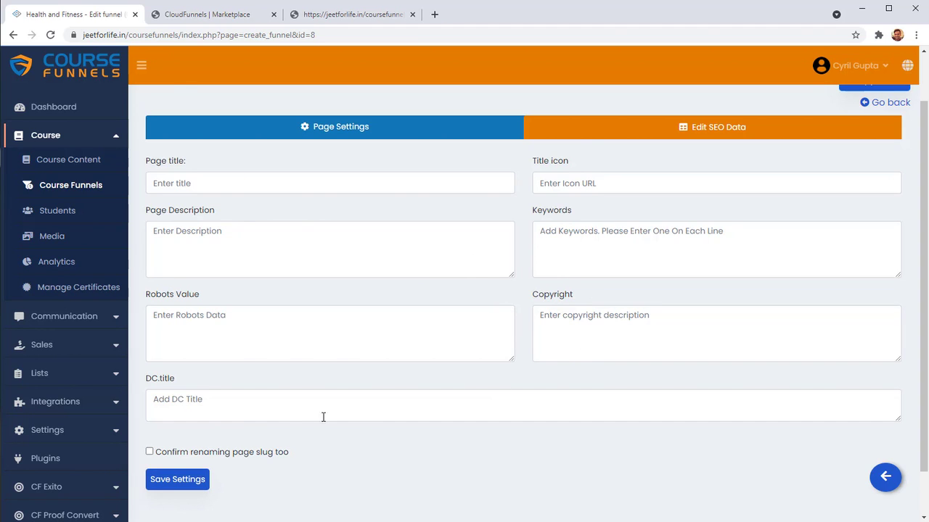
scroll(629, 339, "up", 1)
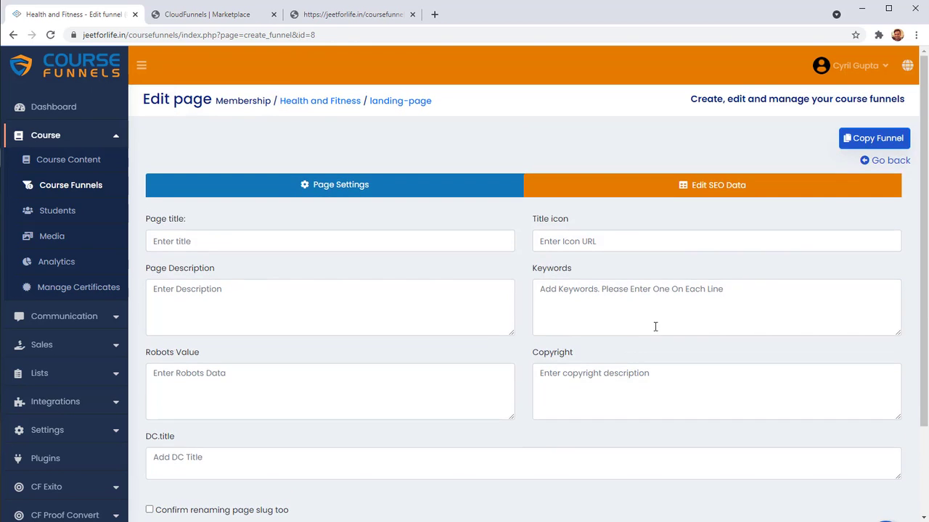
left_click(885, 160)
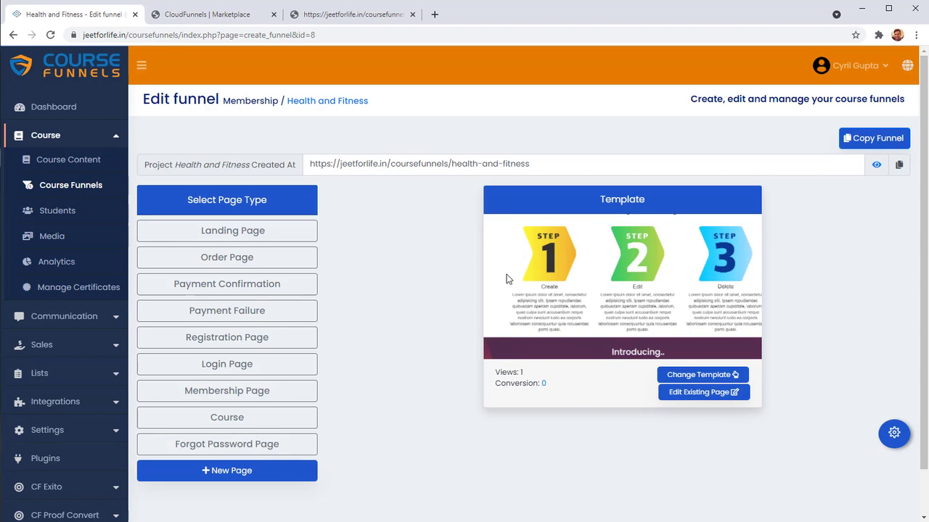
- Expand the Settings section of the navigation and look over its options and the plugin sections below
scroll(91, 228, "down", 1)
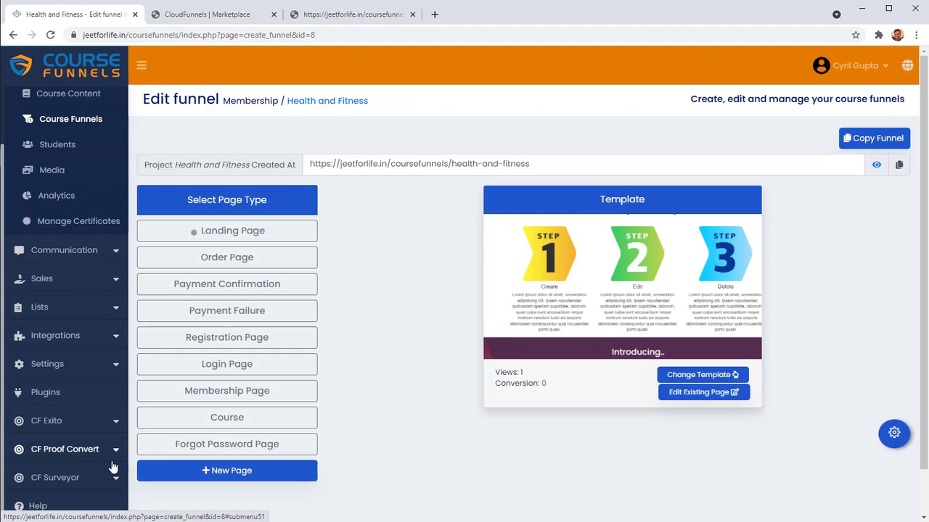
left_click(83, 366)
scroll(80, 406, "down", 1)
left_click_drag(73, 397, 104, 433)
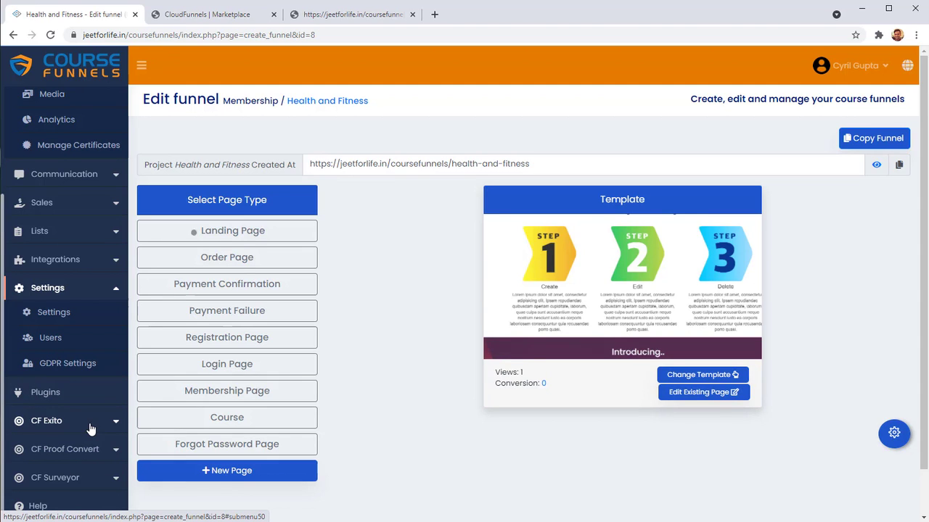
scroll(92, 429, "up", 2)
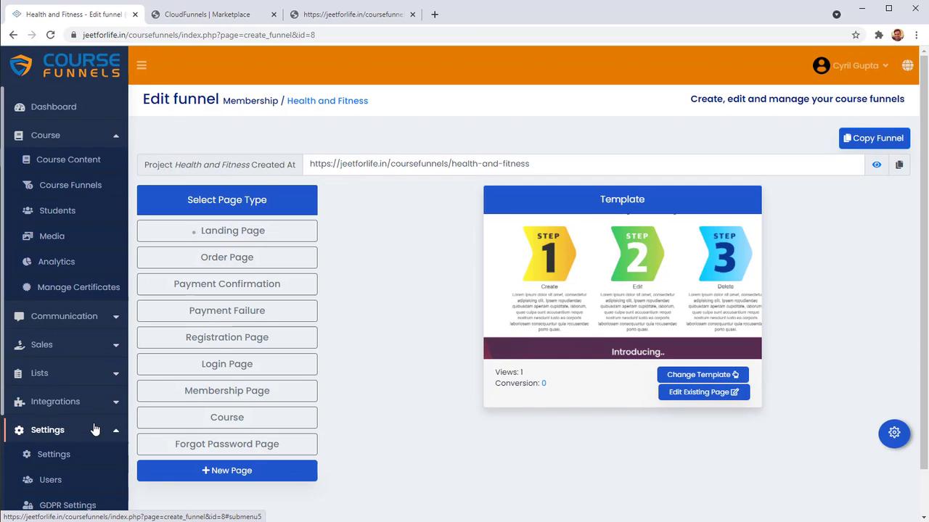